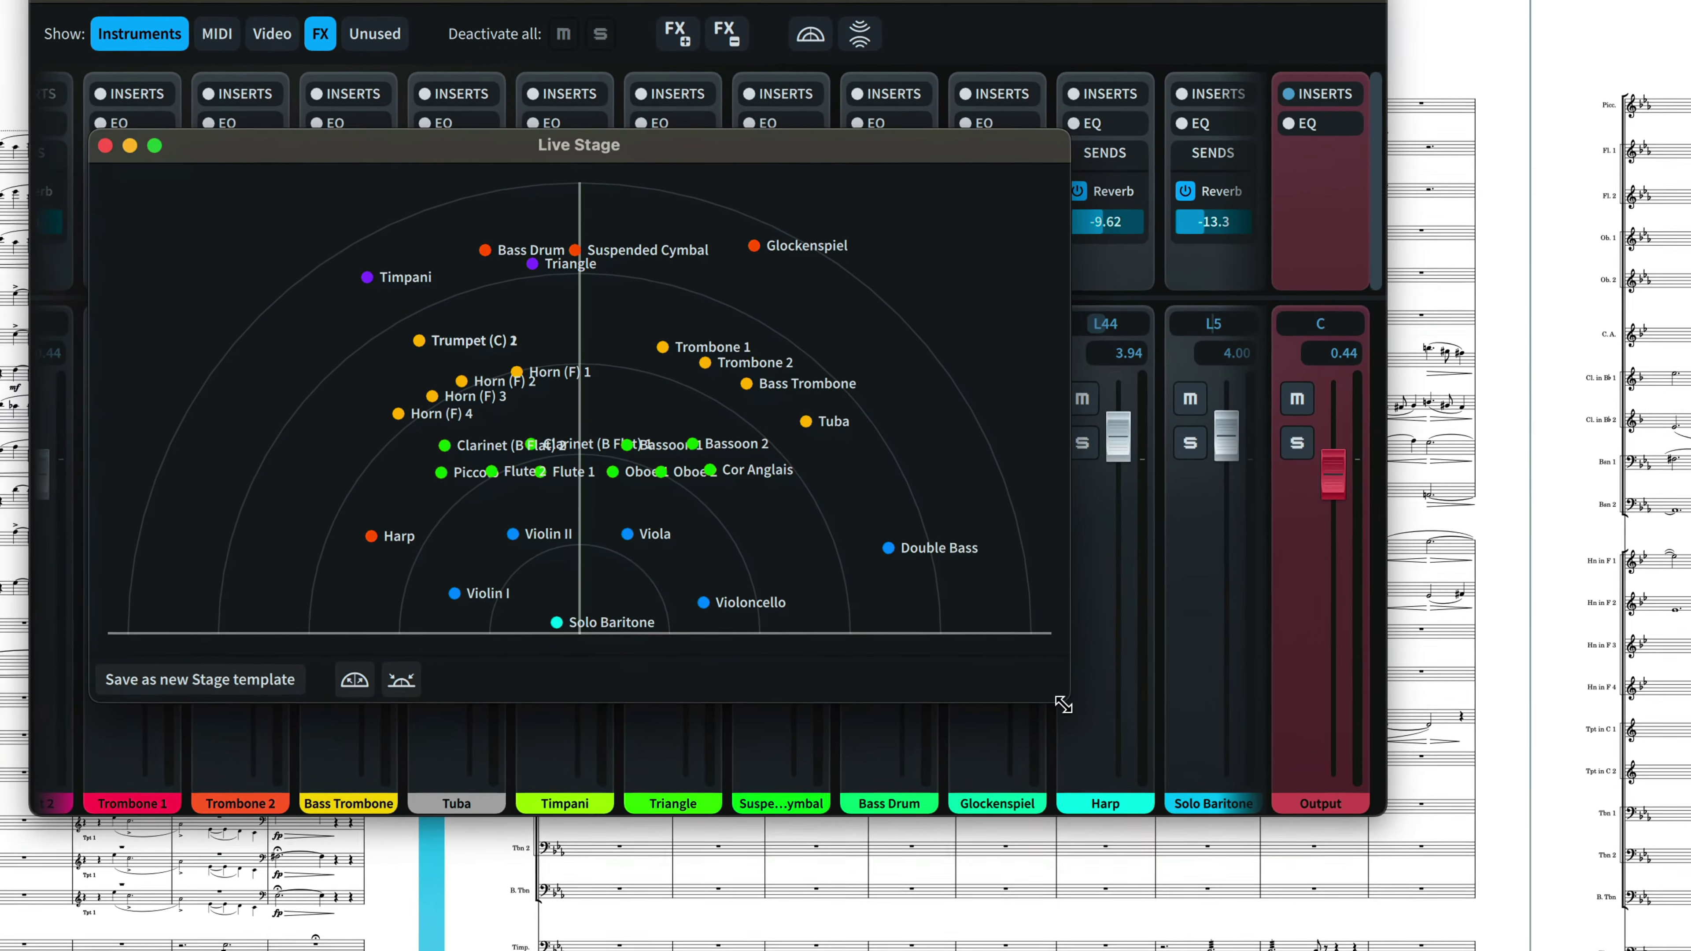
Enlarge the Live Stage window and move Double Bass to the stage's front right and Solo Baritone to the right between Tuba and Double Bass.
drag(1063, 704, 1530, 871)
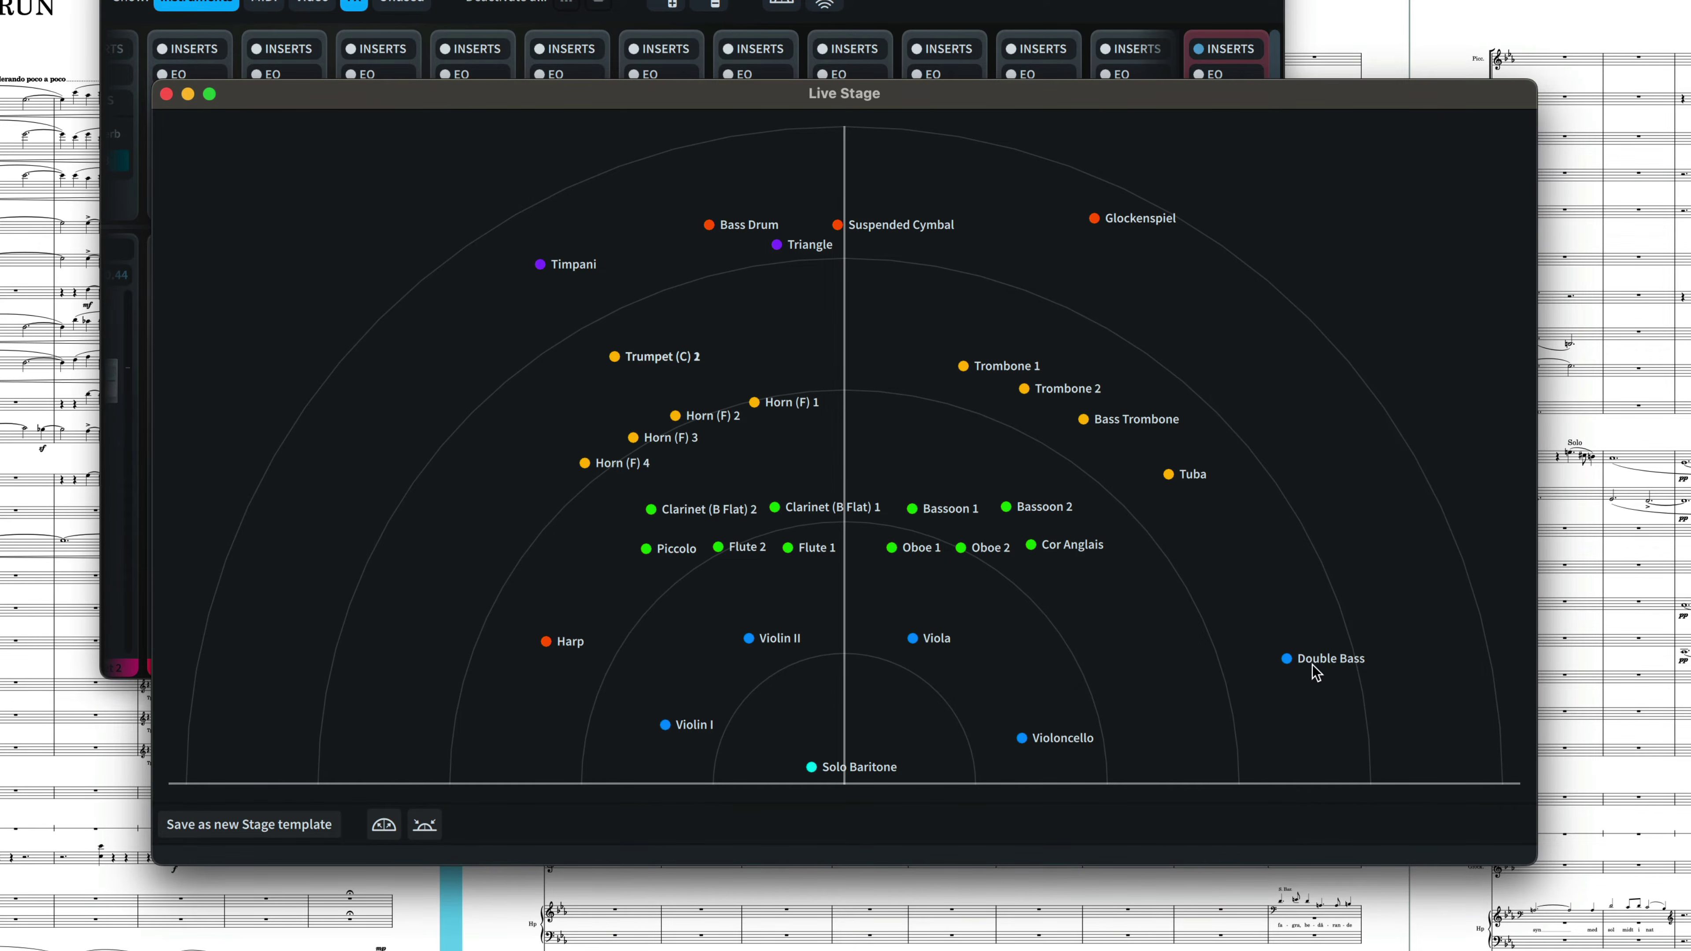
drag(1254, 728, 1335, 725)
mouse_move(892, 769)
mouse_down()
mouse_move(399, 753)
mouse_move(556, 707)
mouse_move(1242, 722)
mouse_up()
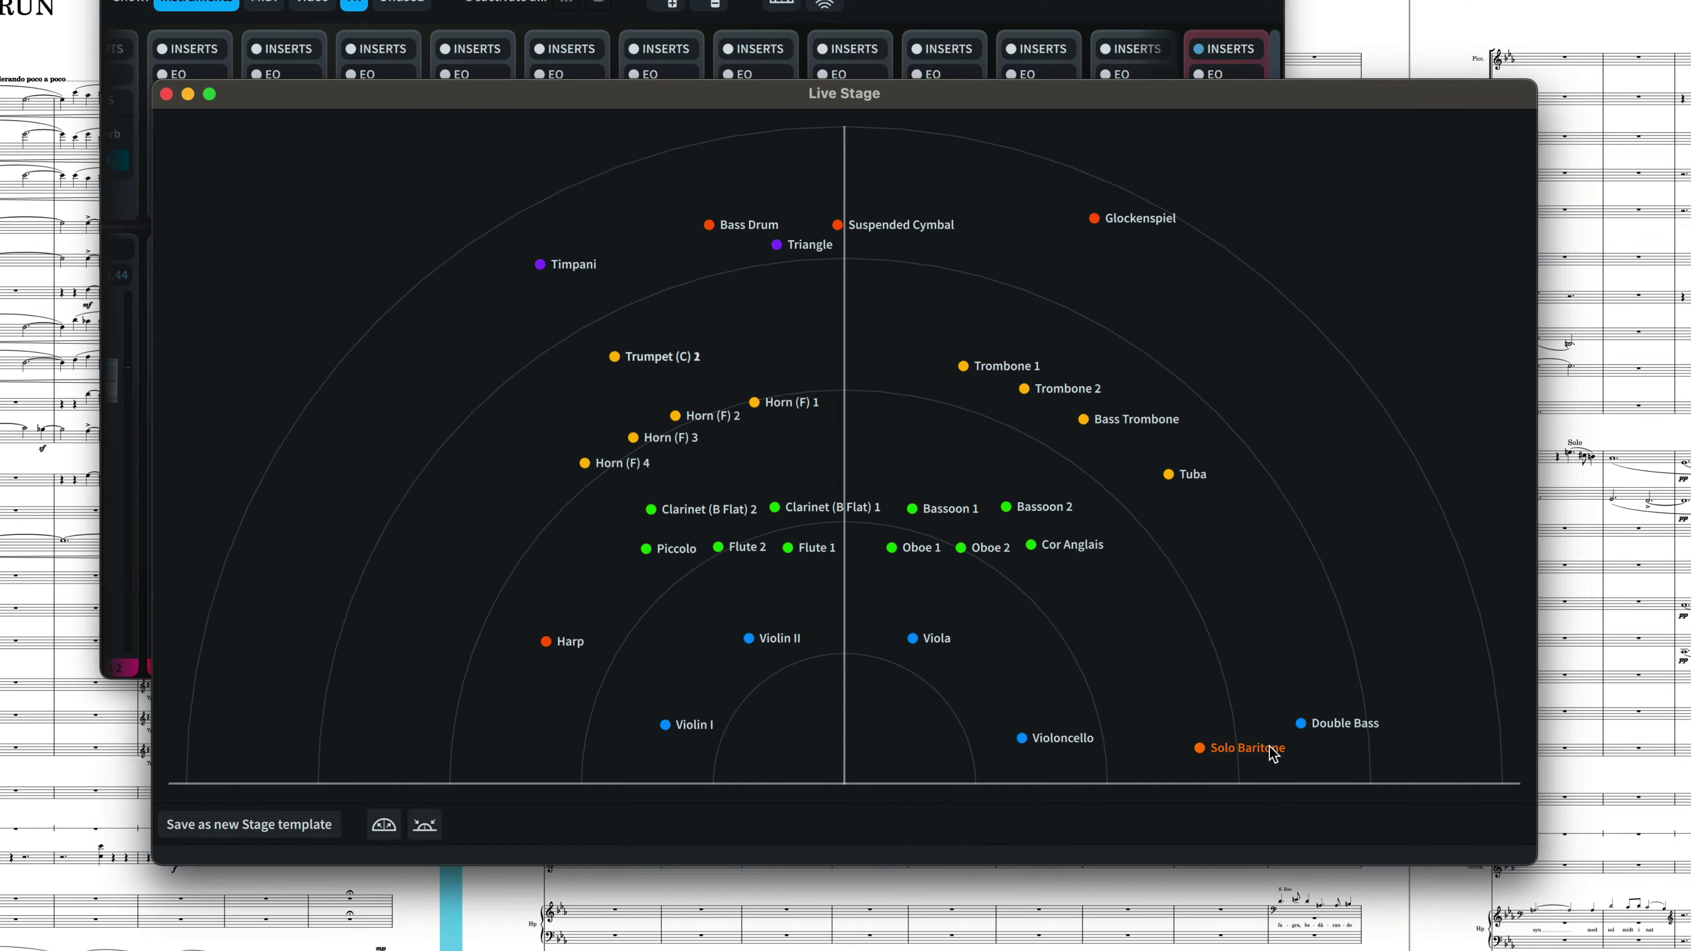
mouse_move(1273, 752)
mouse_down()
mouse_move(1287, 285)
mouse_move(1315, 470)
mouse_move(1310, 593)
mouse_up()
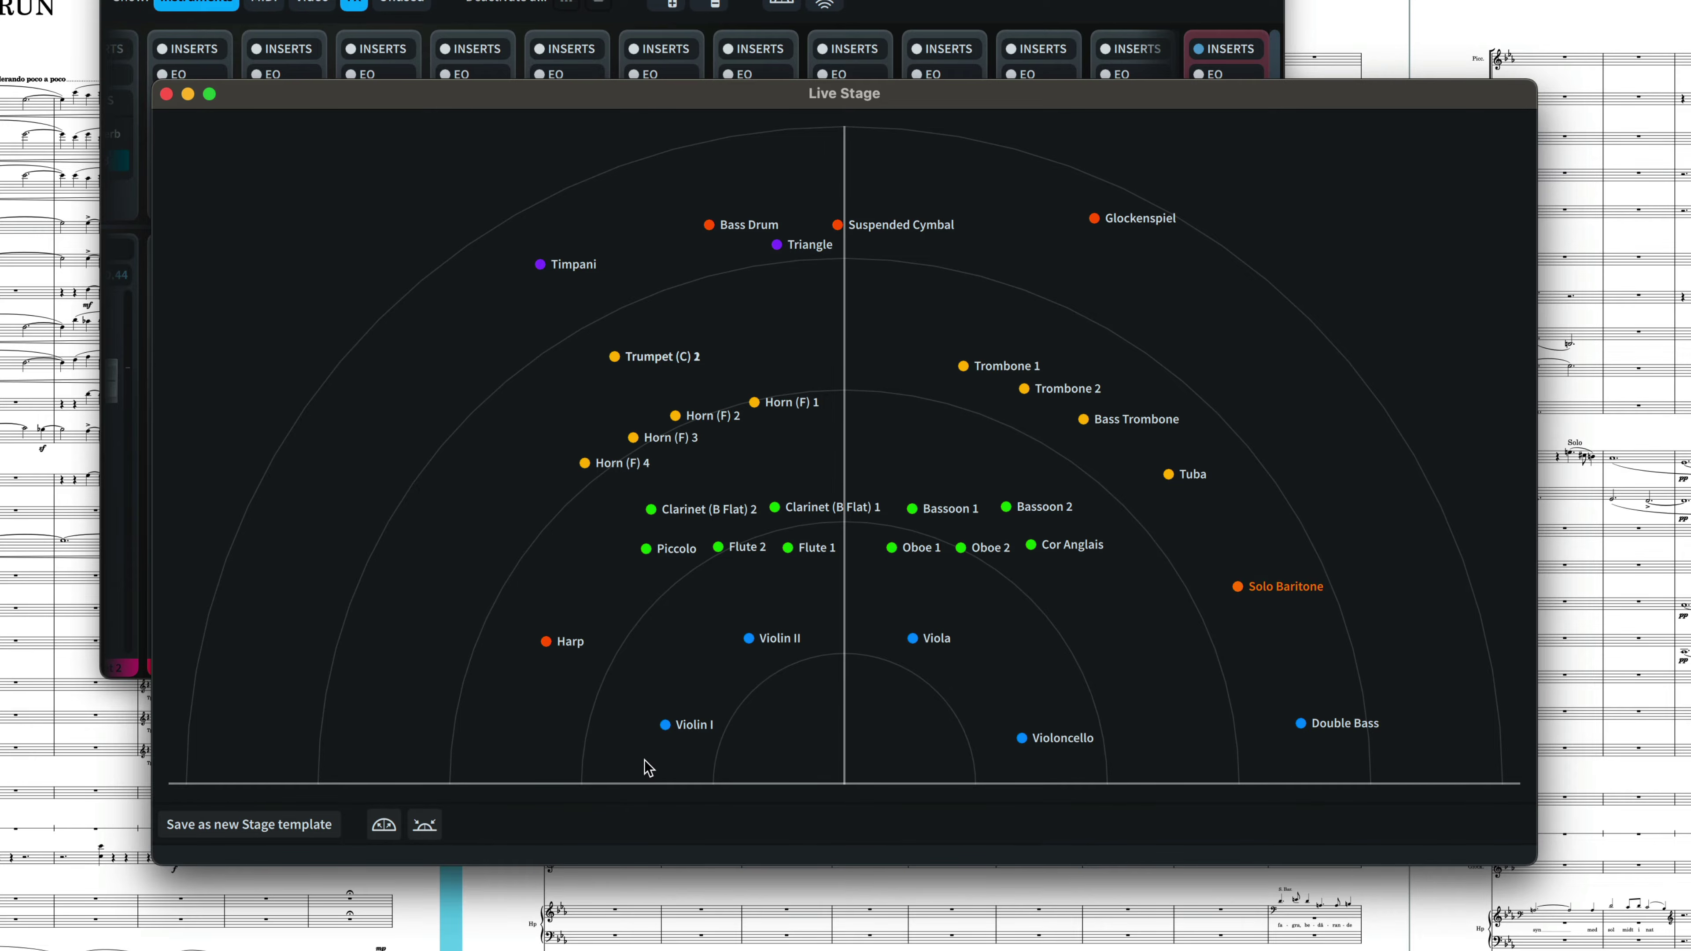
Select Violin I, Violin II, Viola and Violoncello, shift them slightly left on the stage, and expand and contract the group's spacing.
drag(645, 761, 1139, 614)
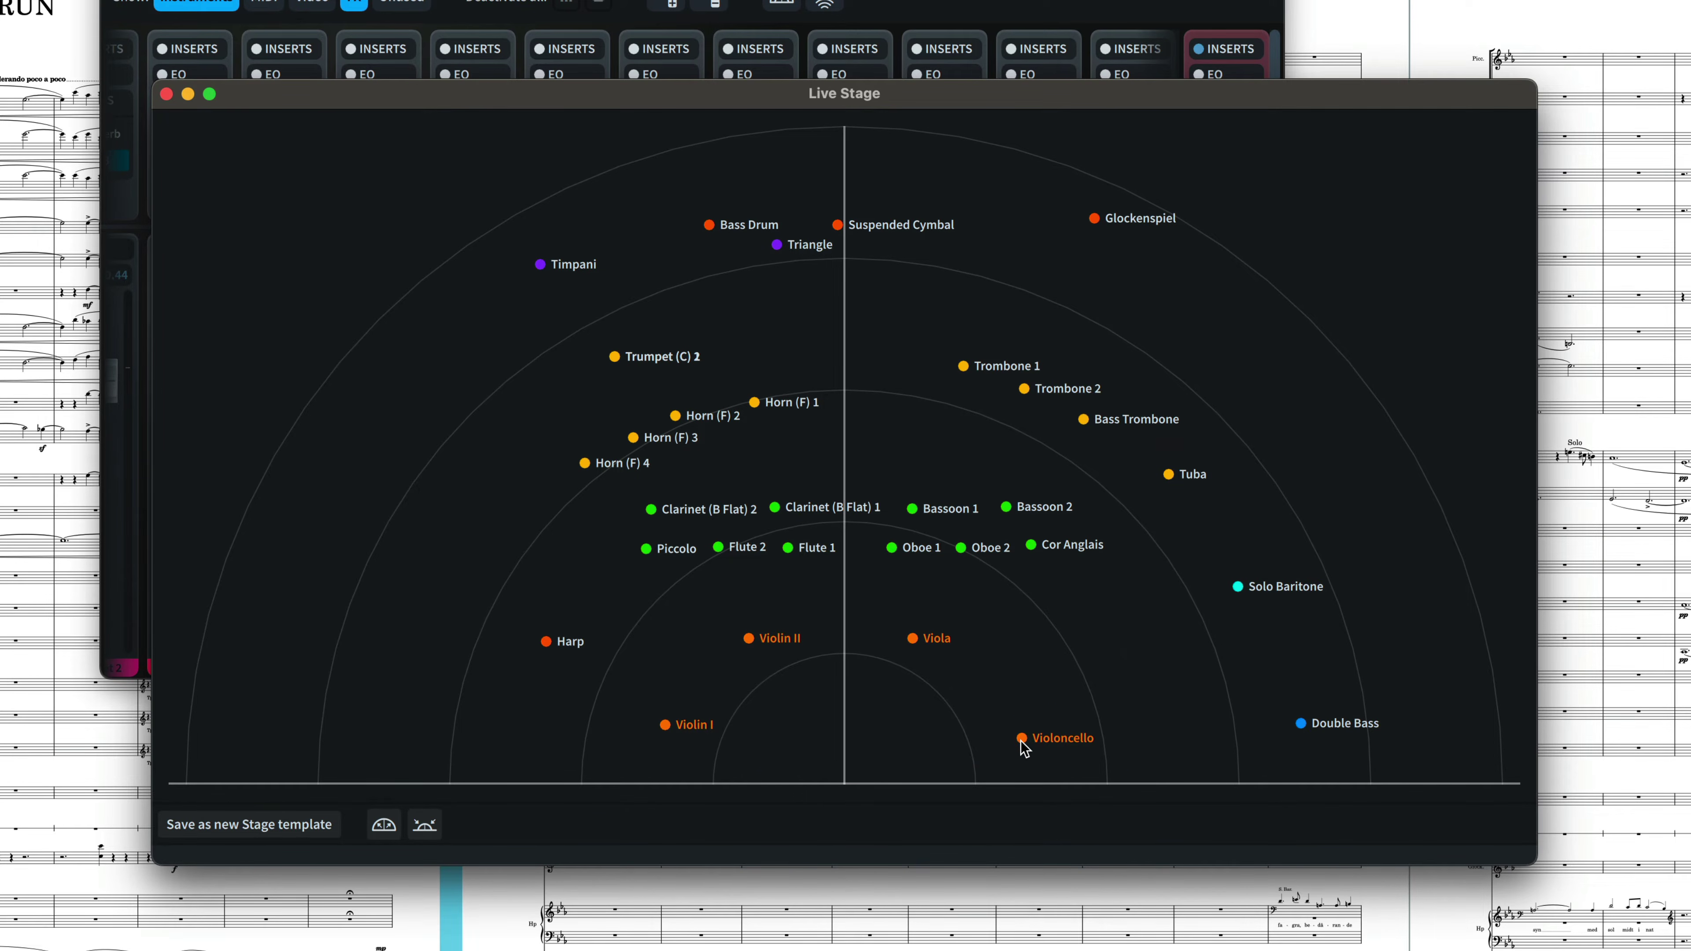
mouse_move(1021, 740)
mouse_down()
mouse_move(1019, 717)
mouse_move(1016, 741)
mouse_up()
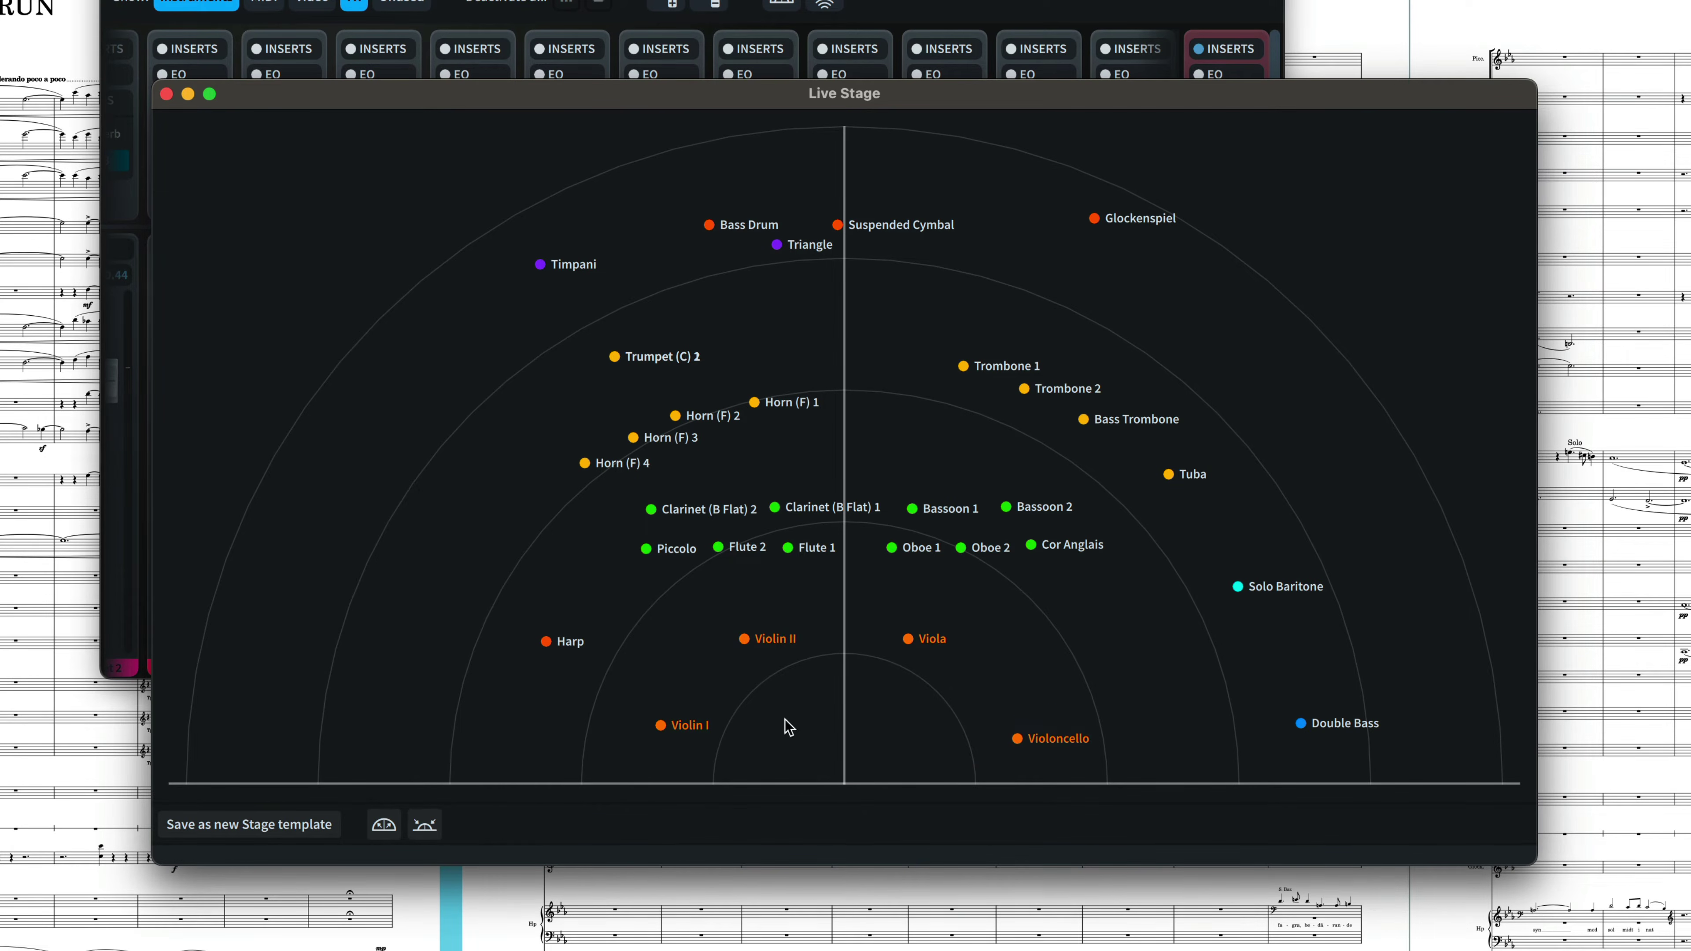
click(395, 816)
click(395, 816)
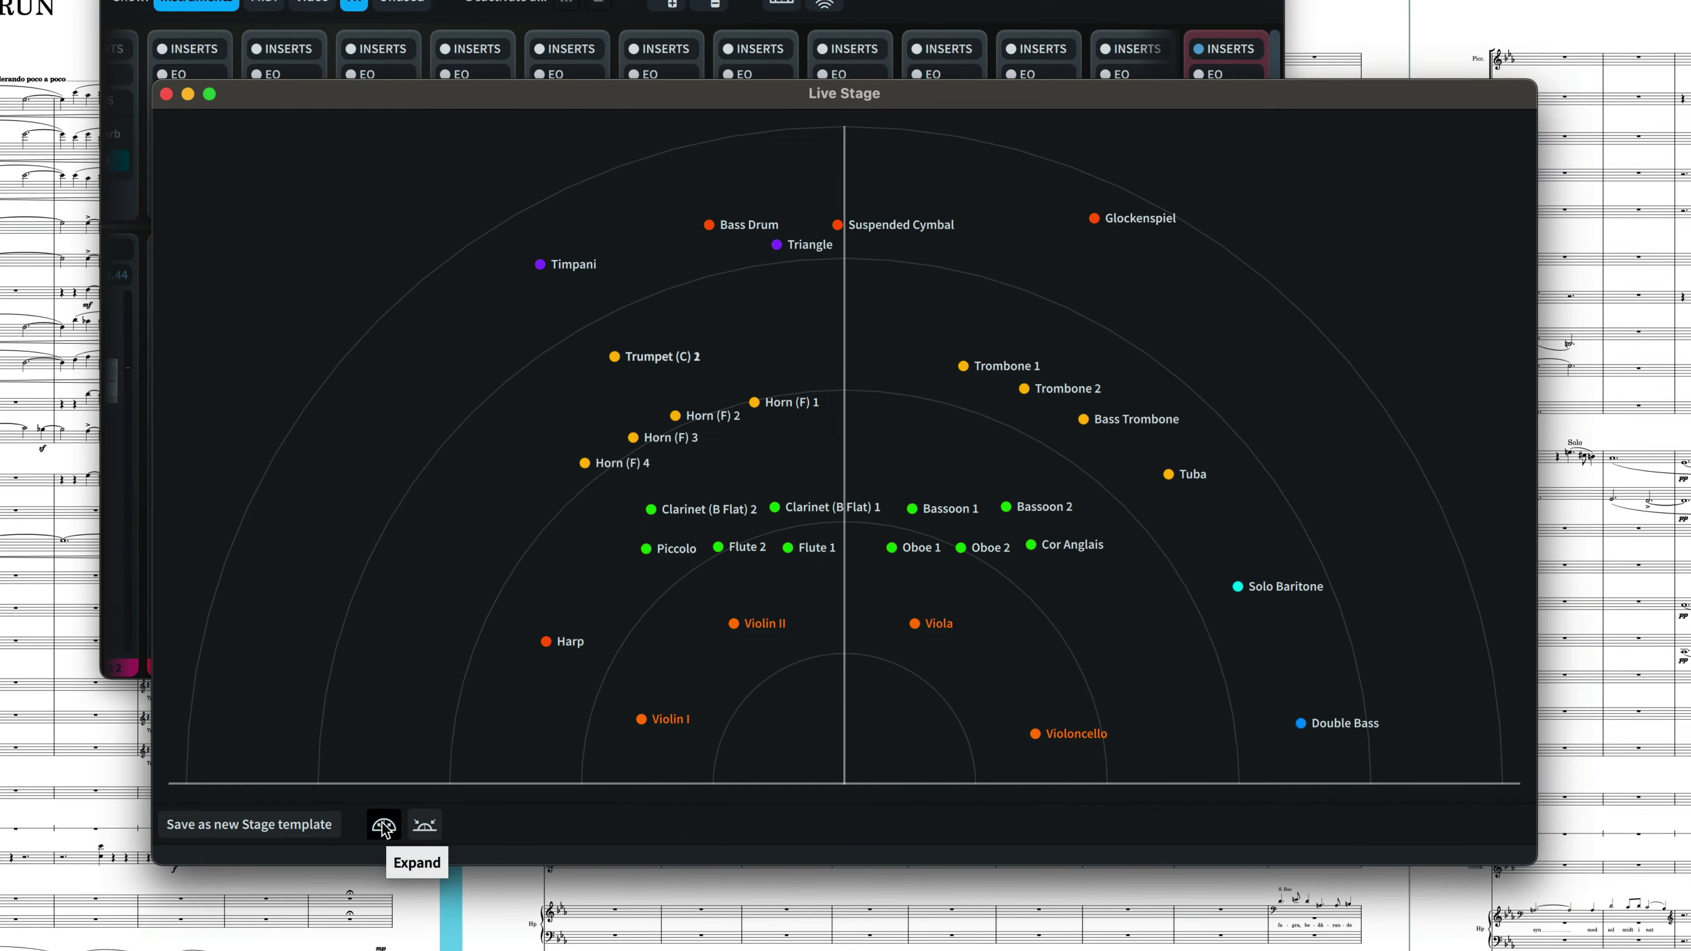
click(418, 829)
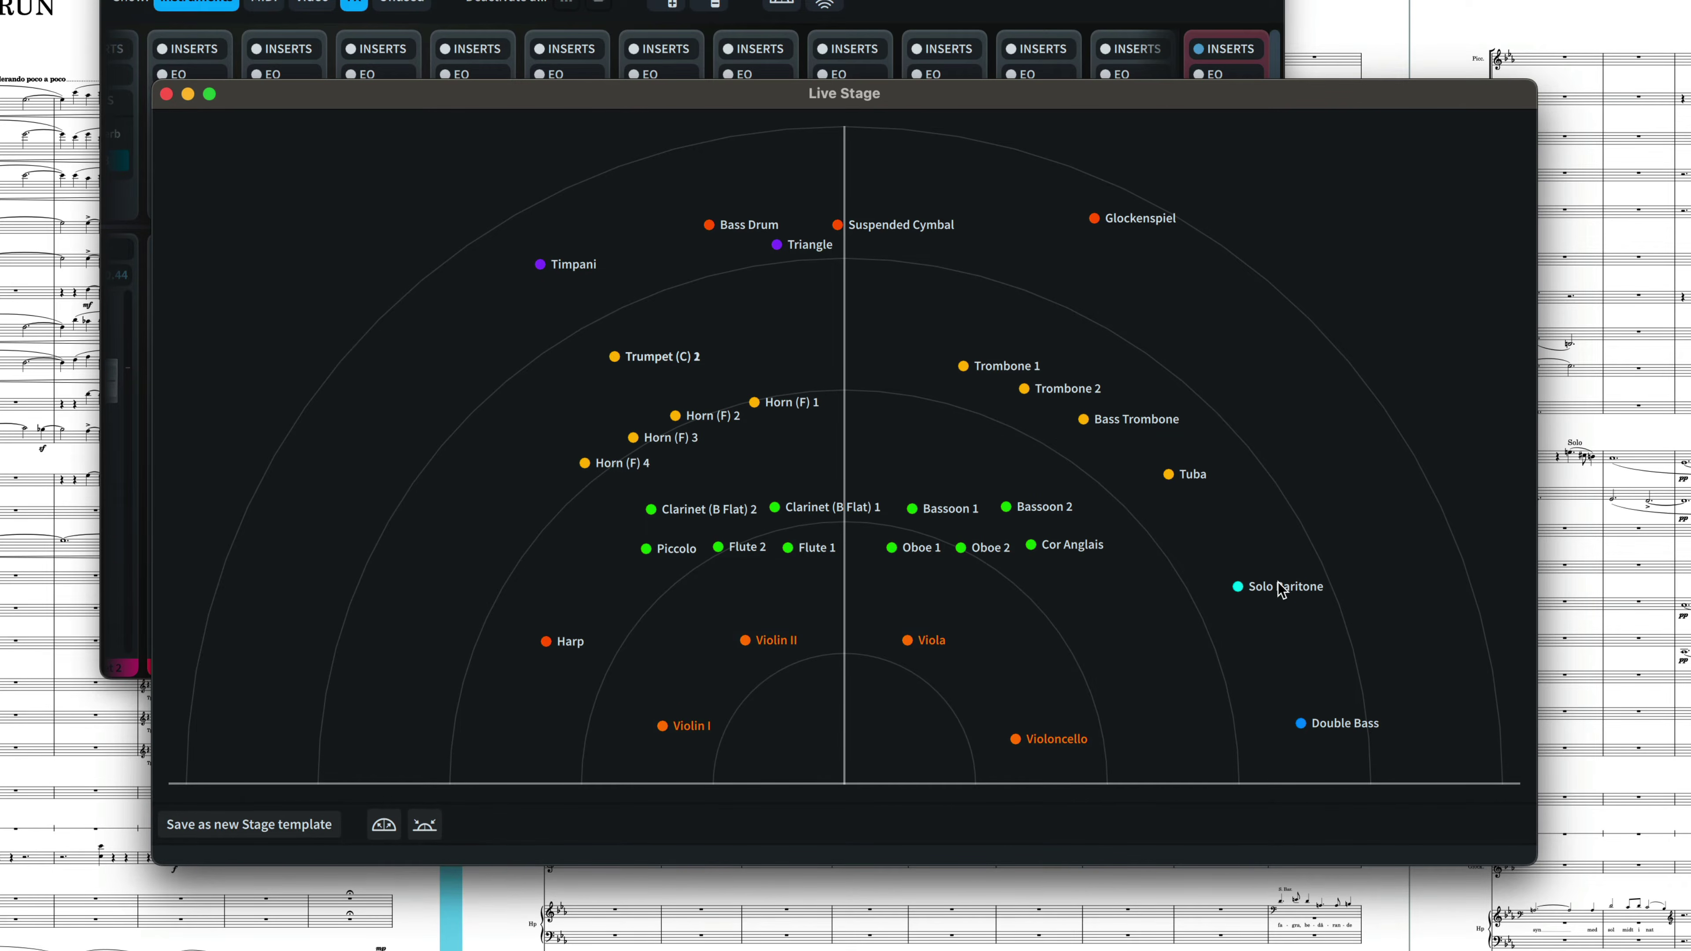
Move Solo Baritone back to the front of the stage, just left of the centre line, and close Live Stage.
drag(1281, 590, 932, 752)
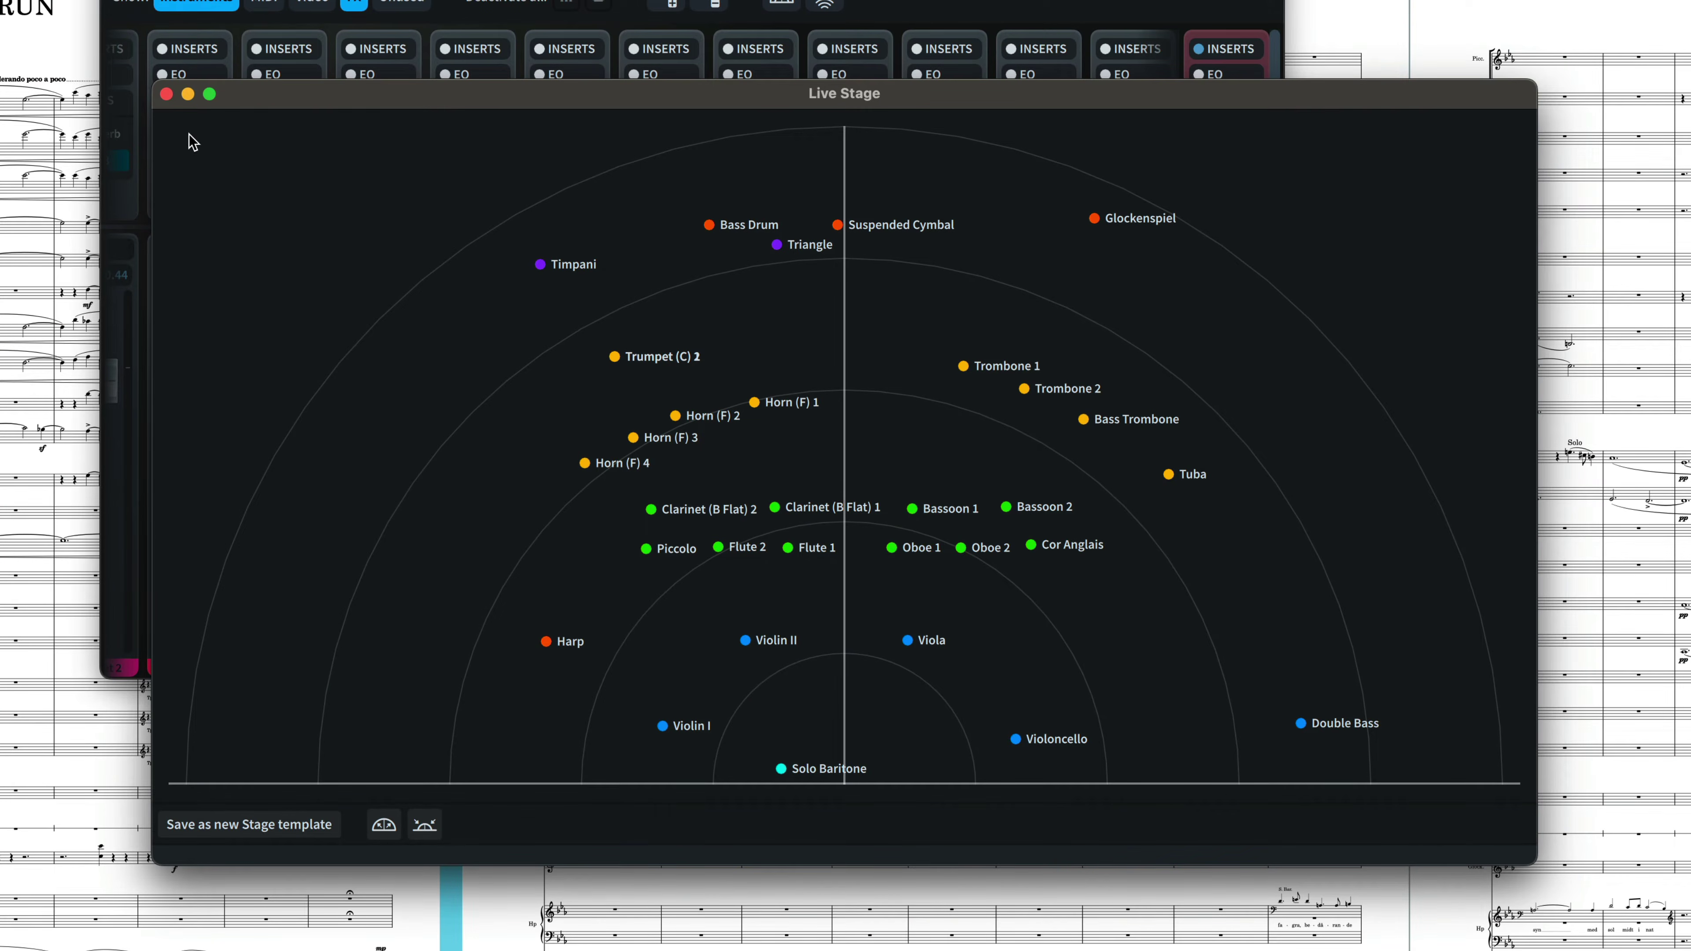
click(166, 94)
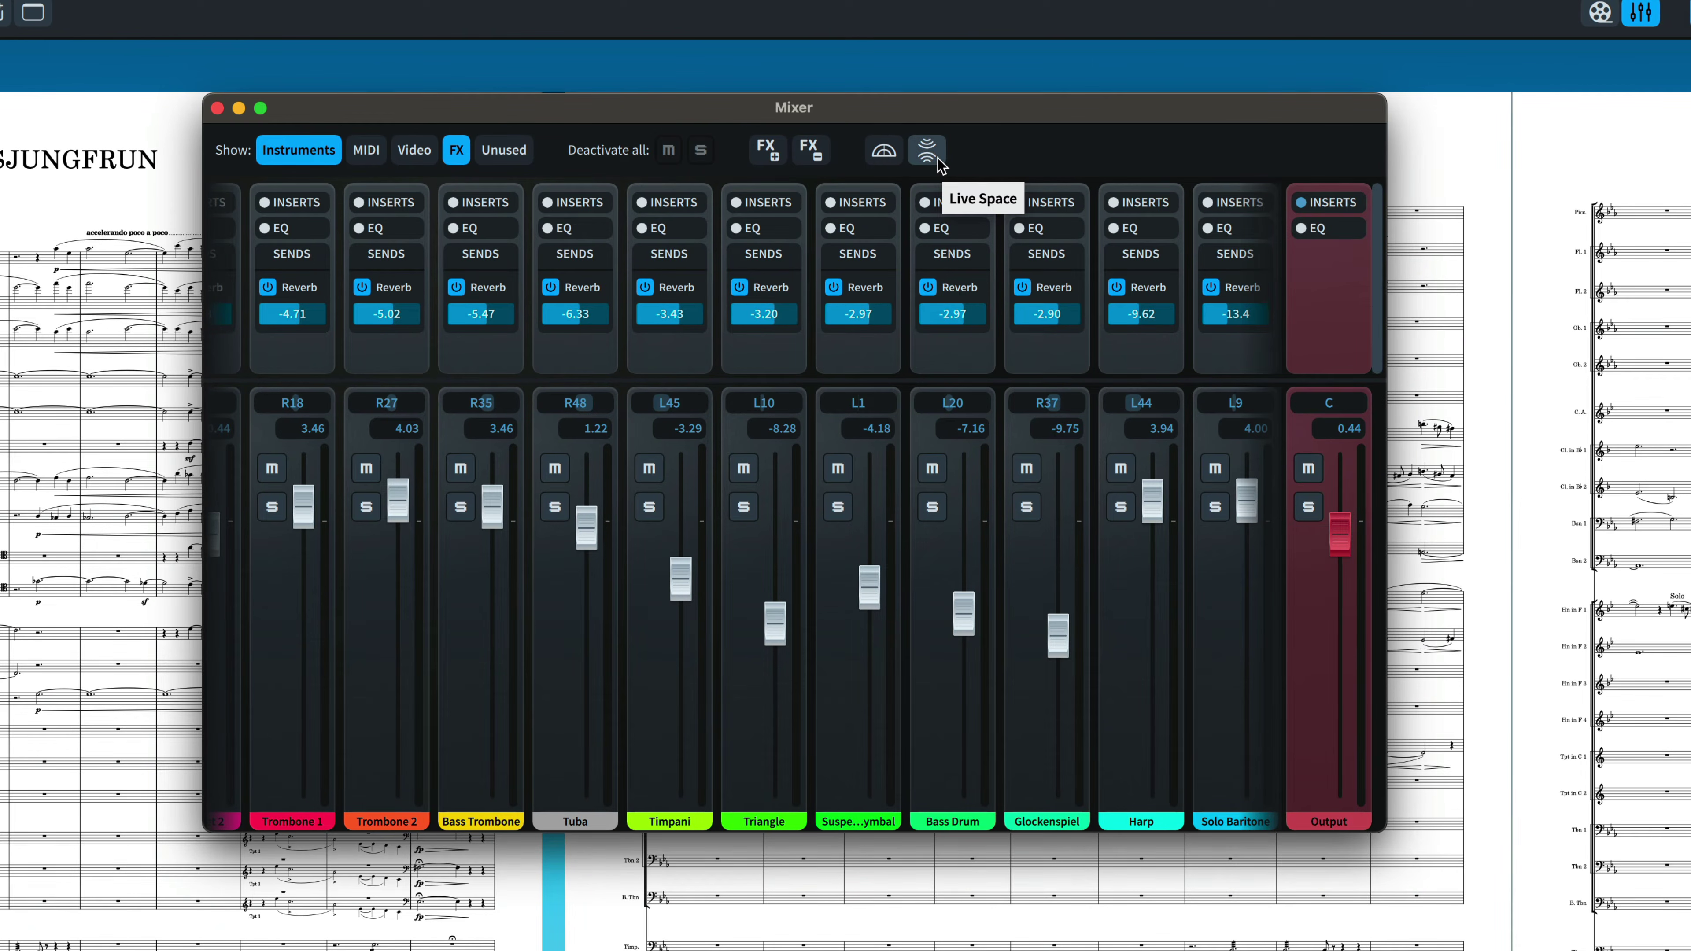
Open the Live Space settings and narrow the panning to L49 for Left Pan and R50 for Right Pan.
click(939, 159)
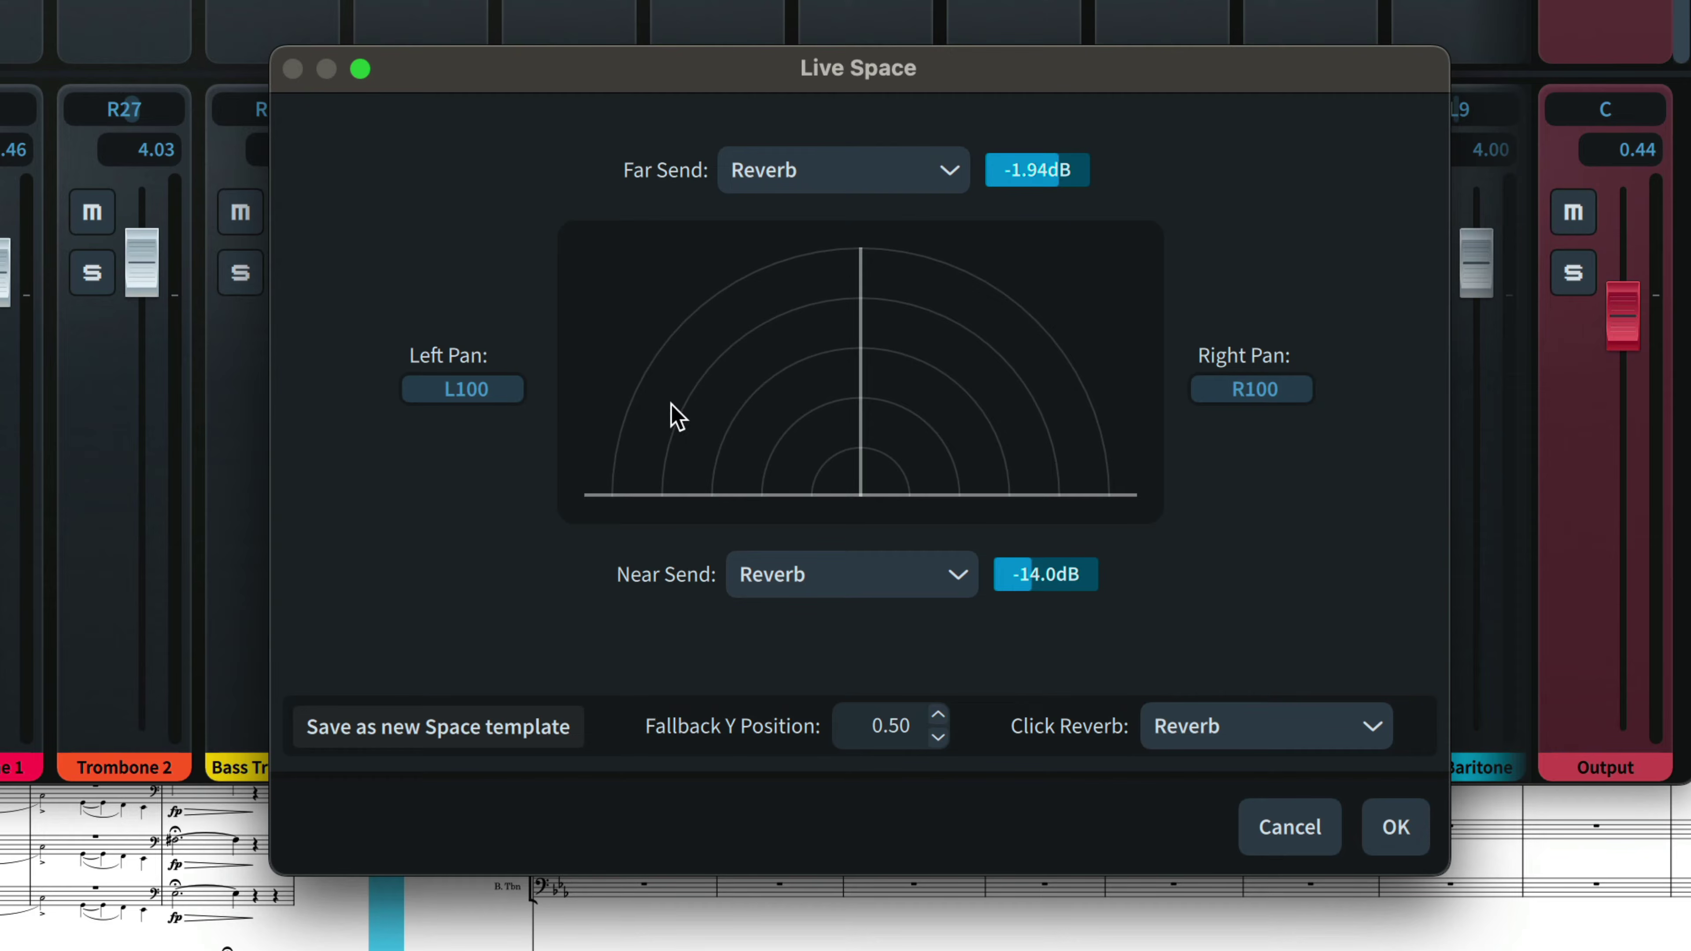
drag(451, 399, 468, 402)
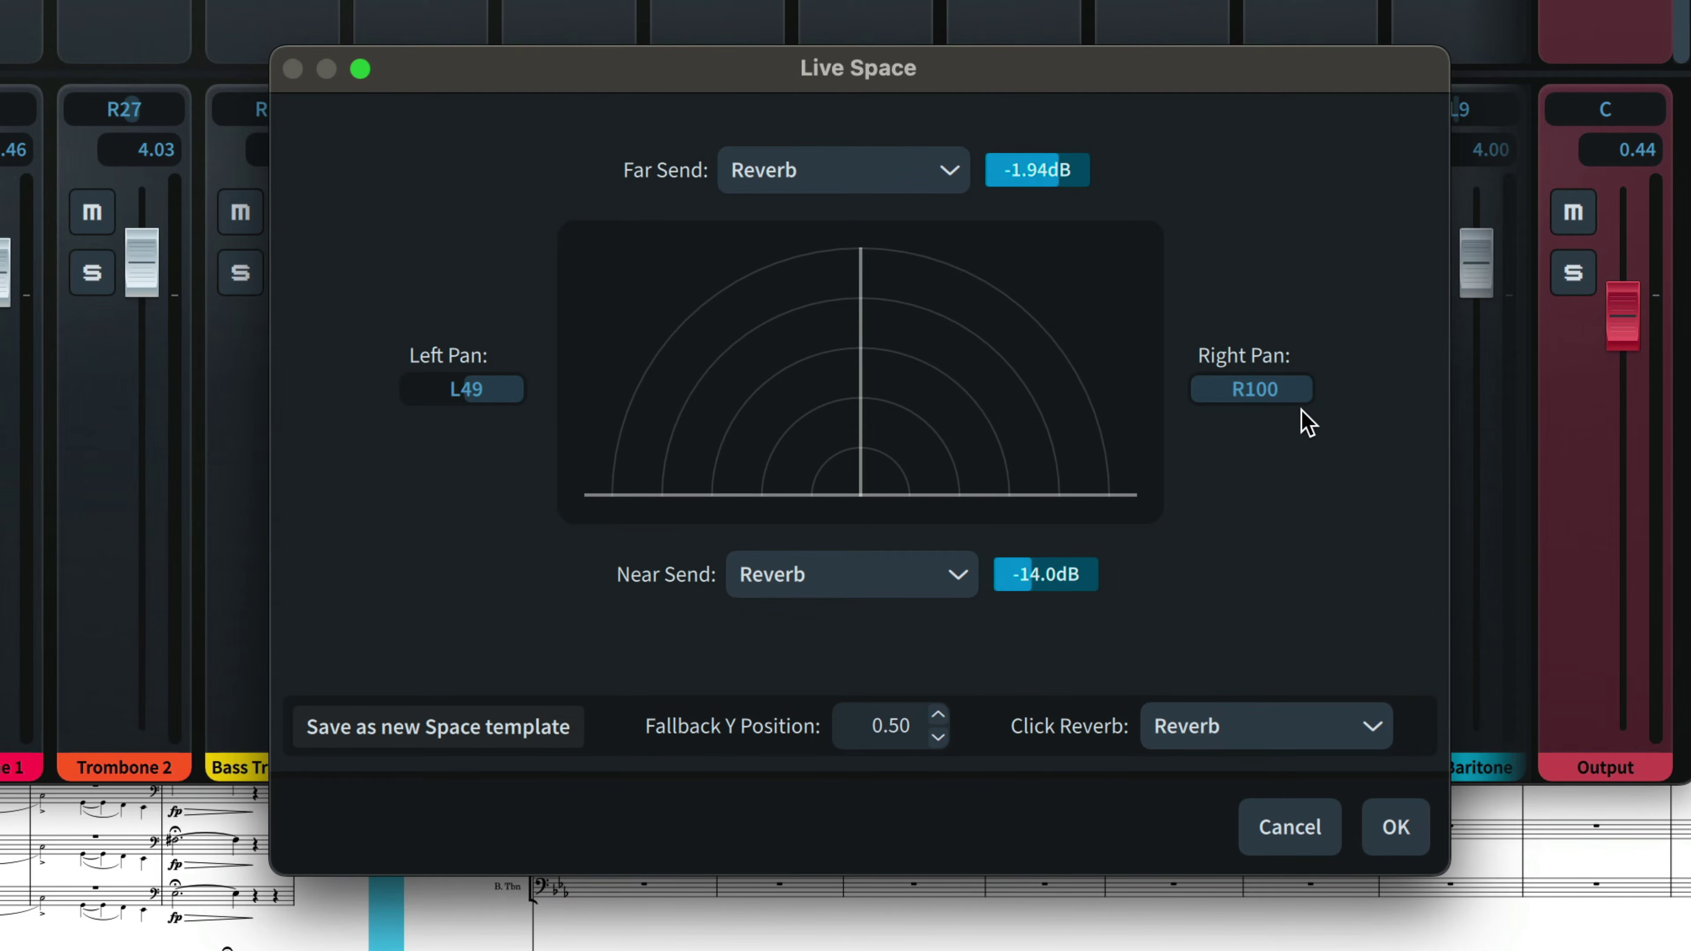
drag(1299, 396, 1255, 404)
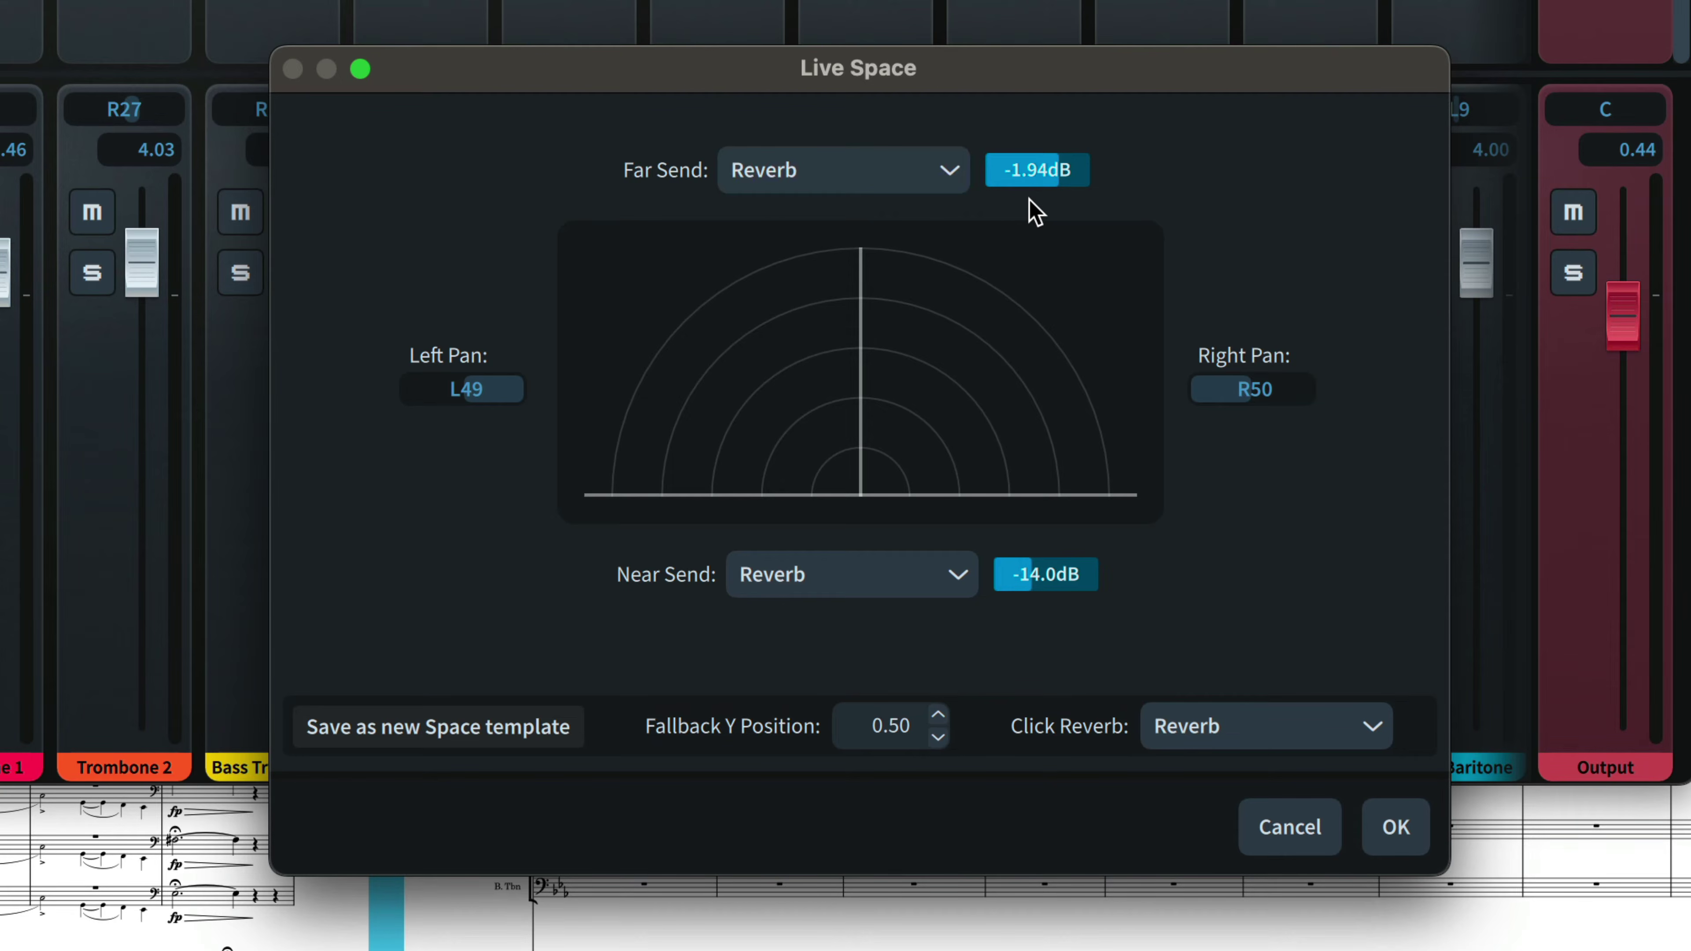
Choose the Near Send's effects channel and adjust the near and far send levels.
click(848, 579)
click(796, 683)
drag(1032, 589, 1028, 586)
drag(1061, 184, 1064, 181)
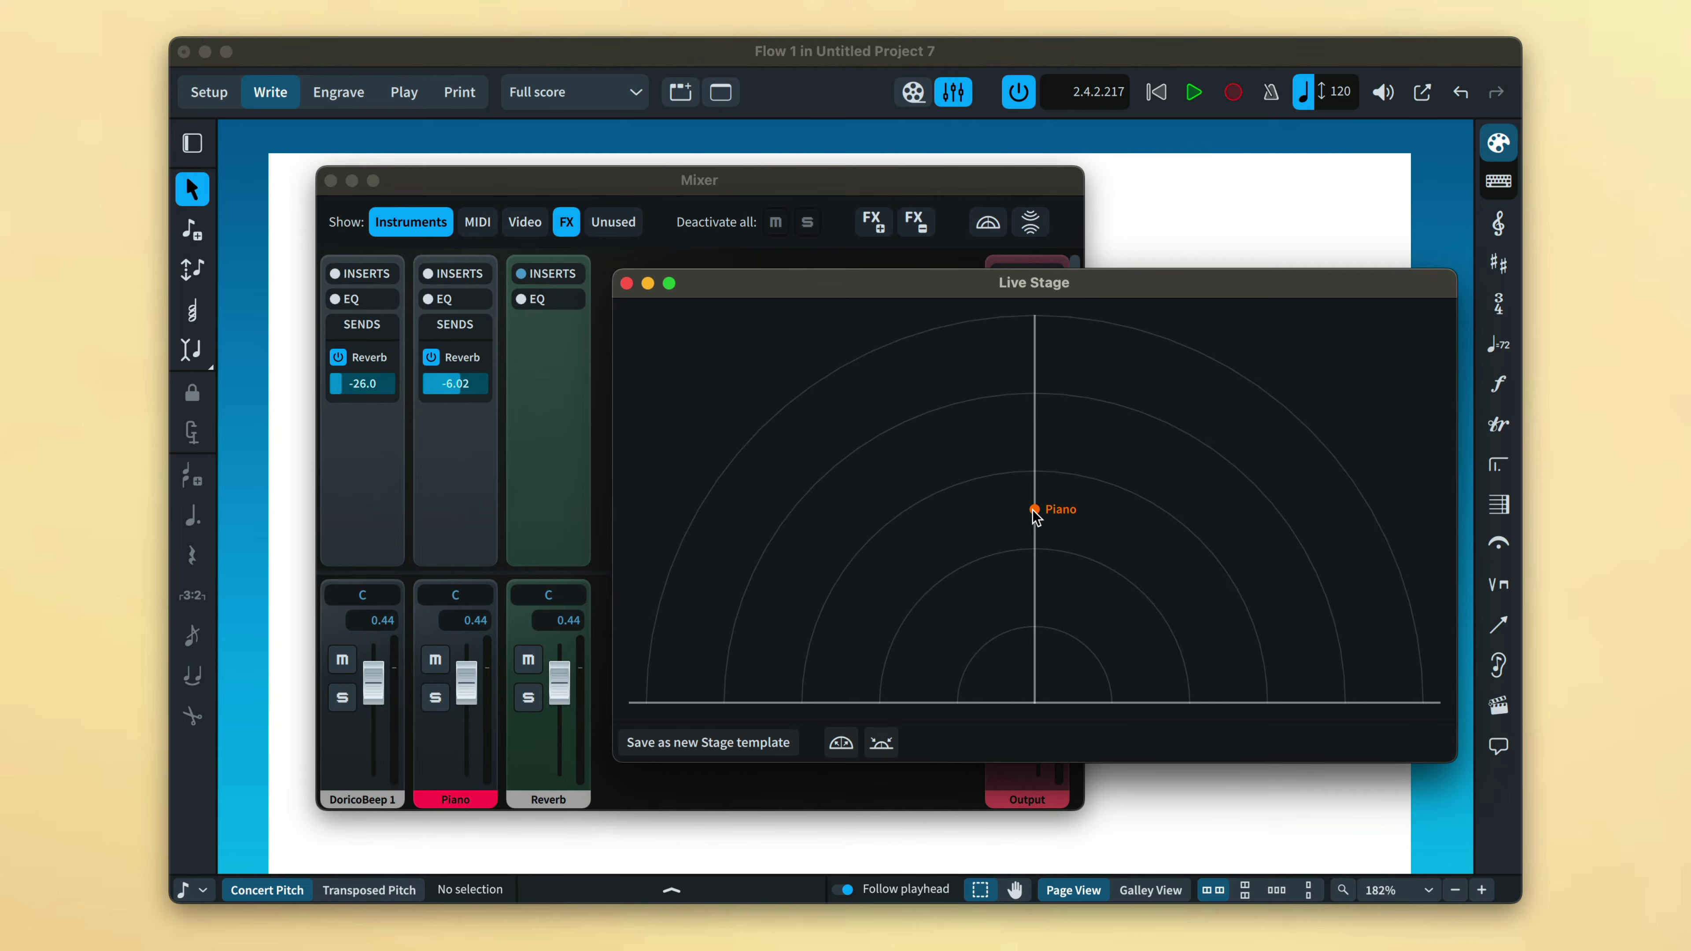
Try Piano at the stage's far left, far right and front centre, place it at the back centre, and close Live Stage.
drag(1035, 517, 541, 607)
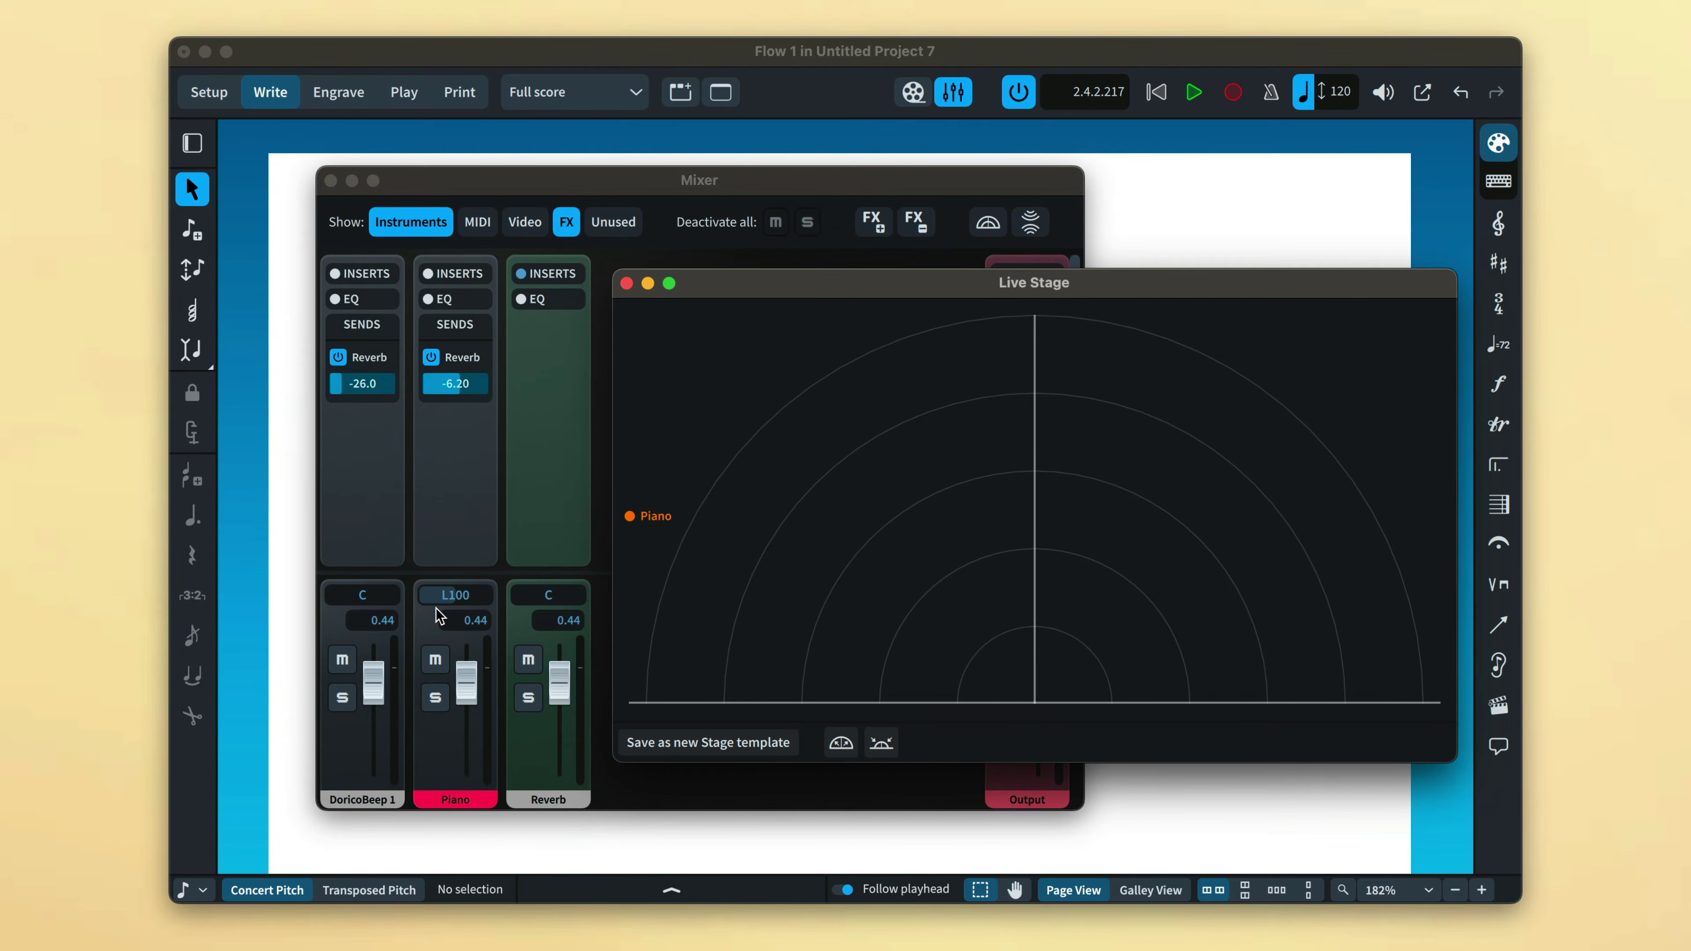
drag(634, 527, 1442, 526)
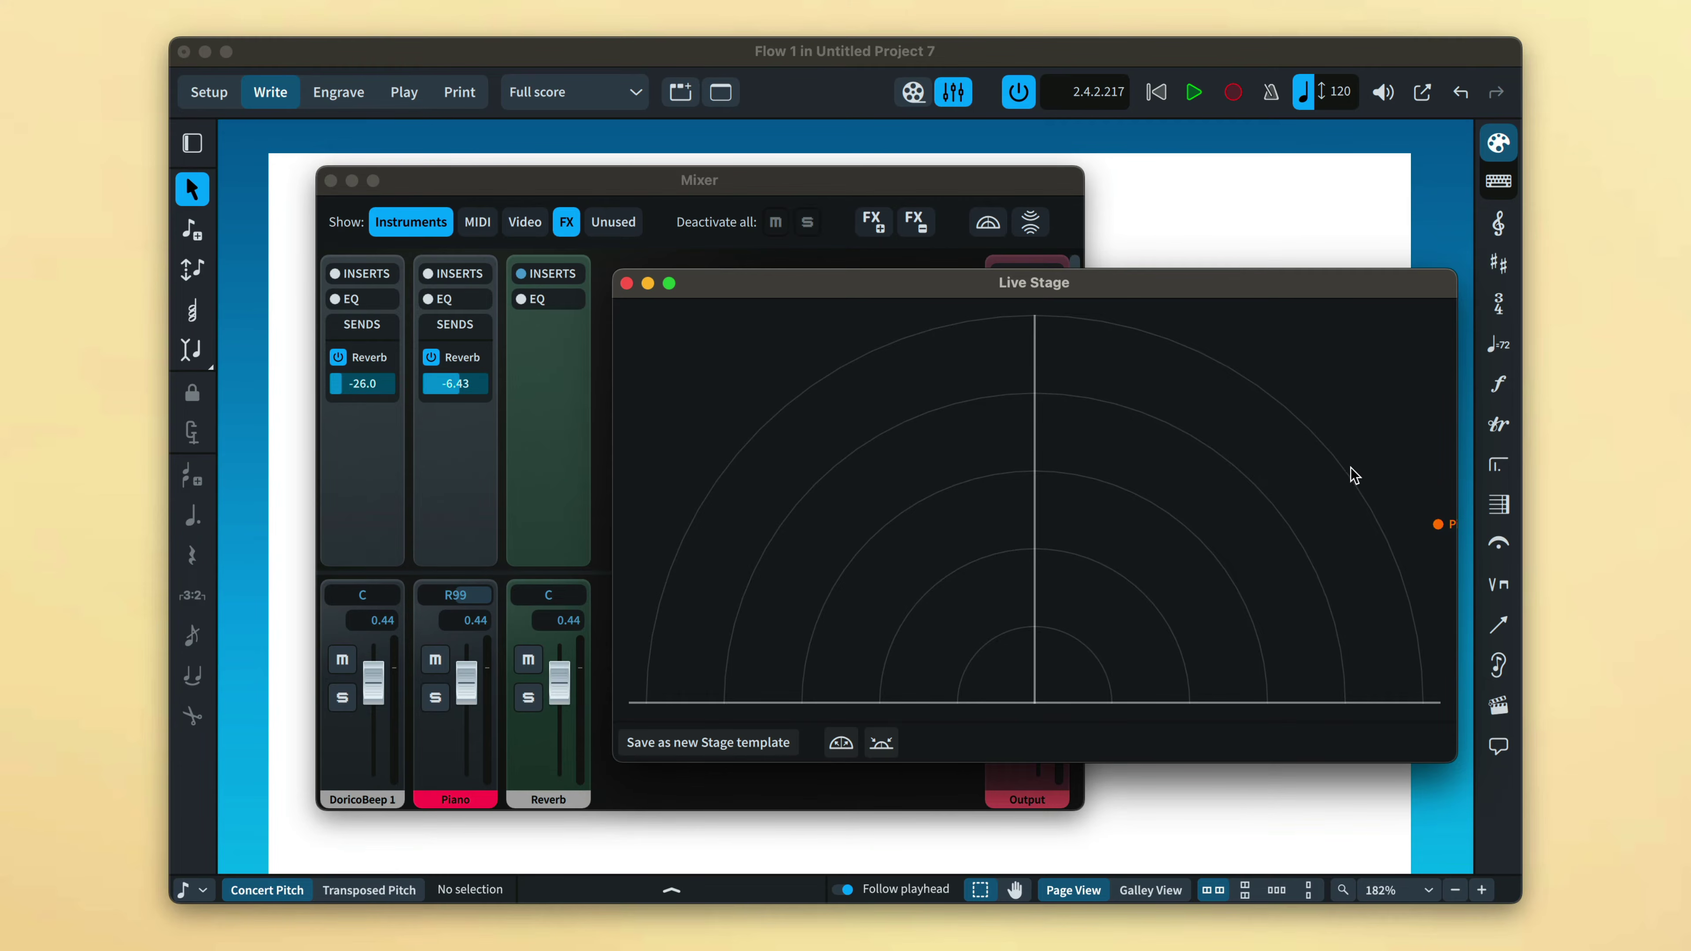
drag(1440, 532, 1041, 731)
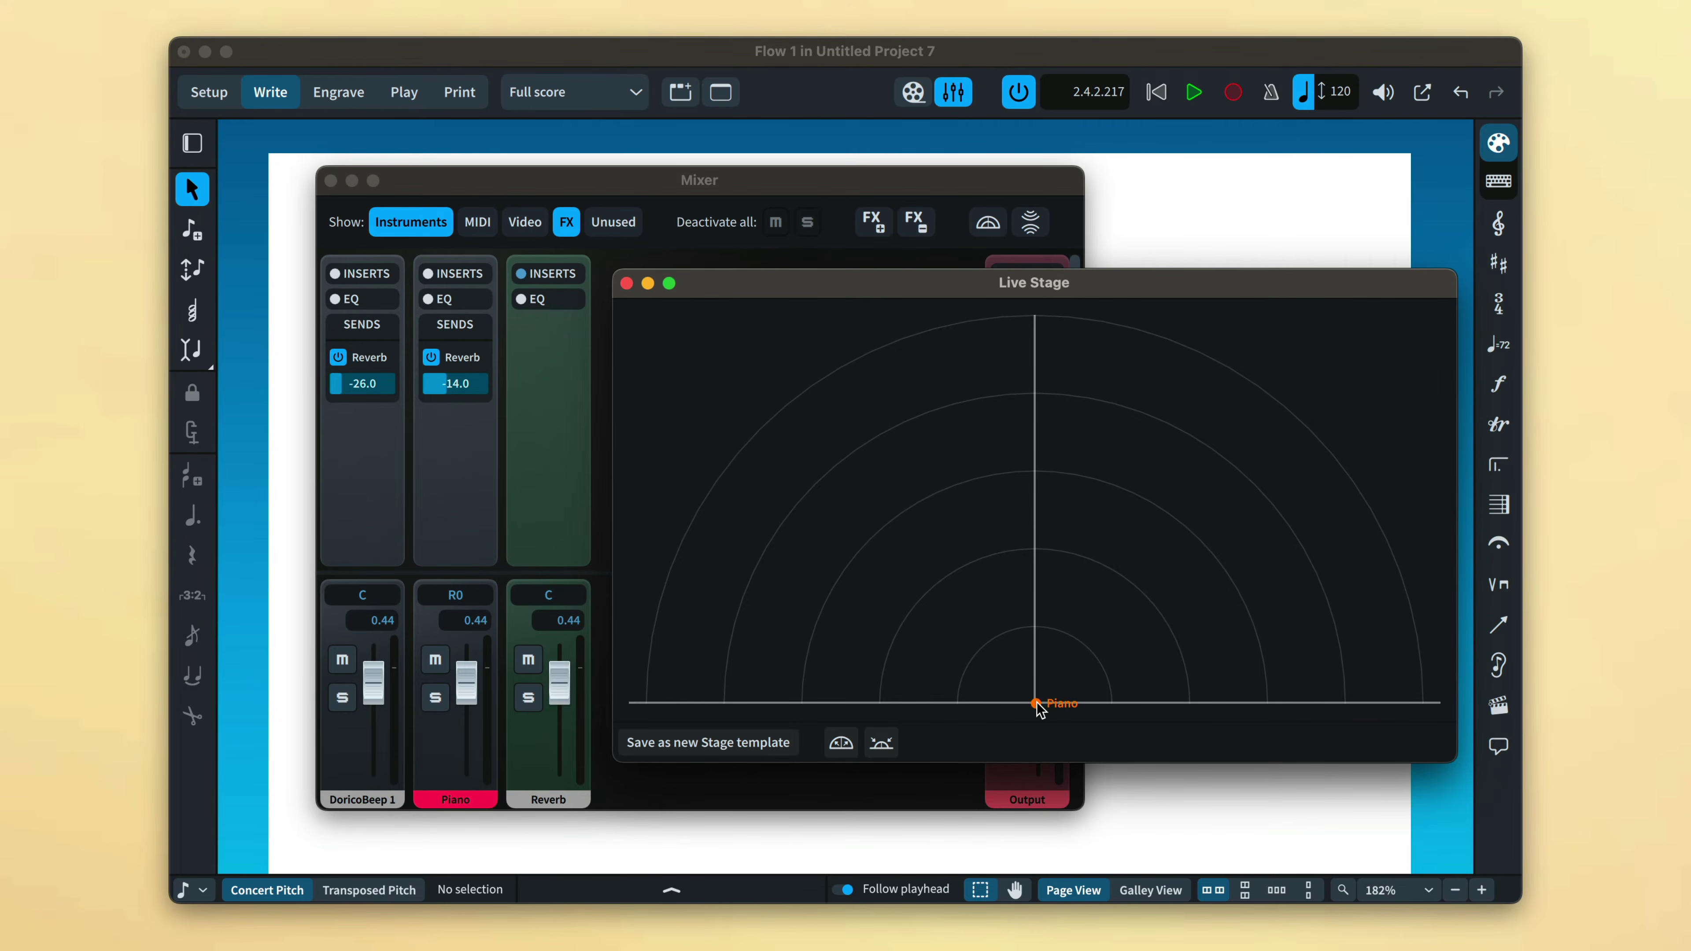
drag(1041, 710, 1040, 315)
key(super+w)
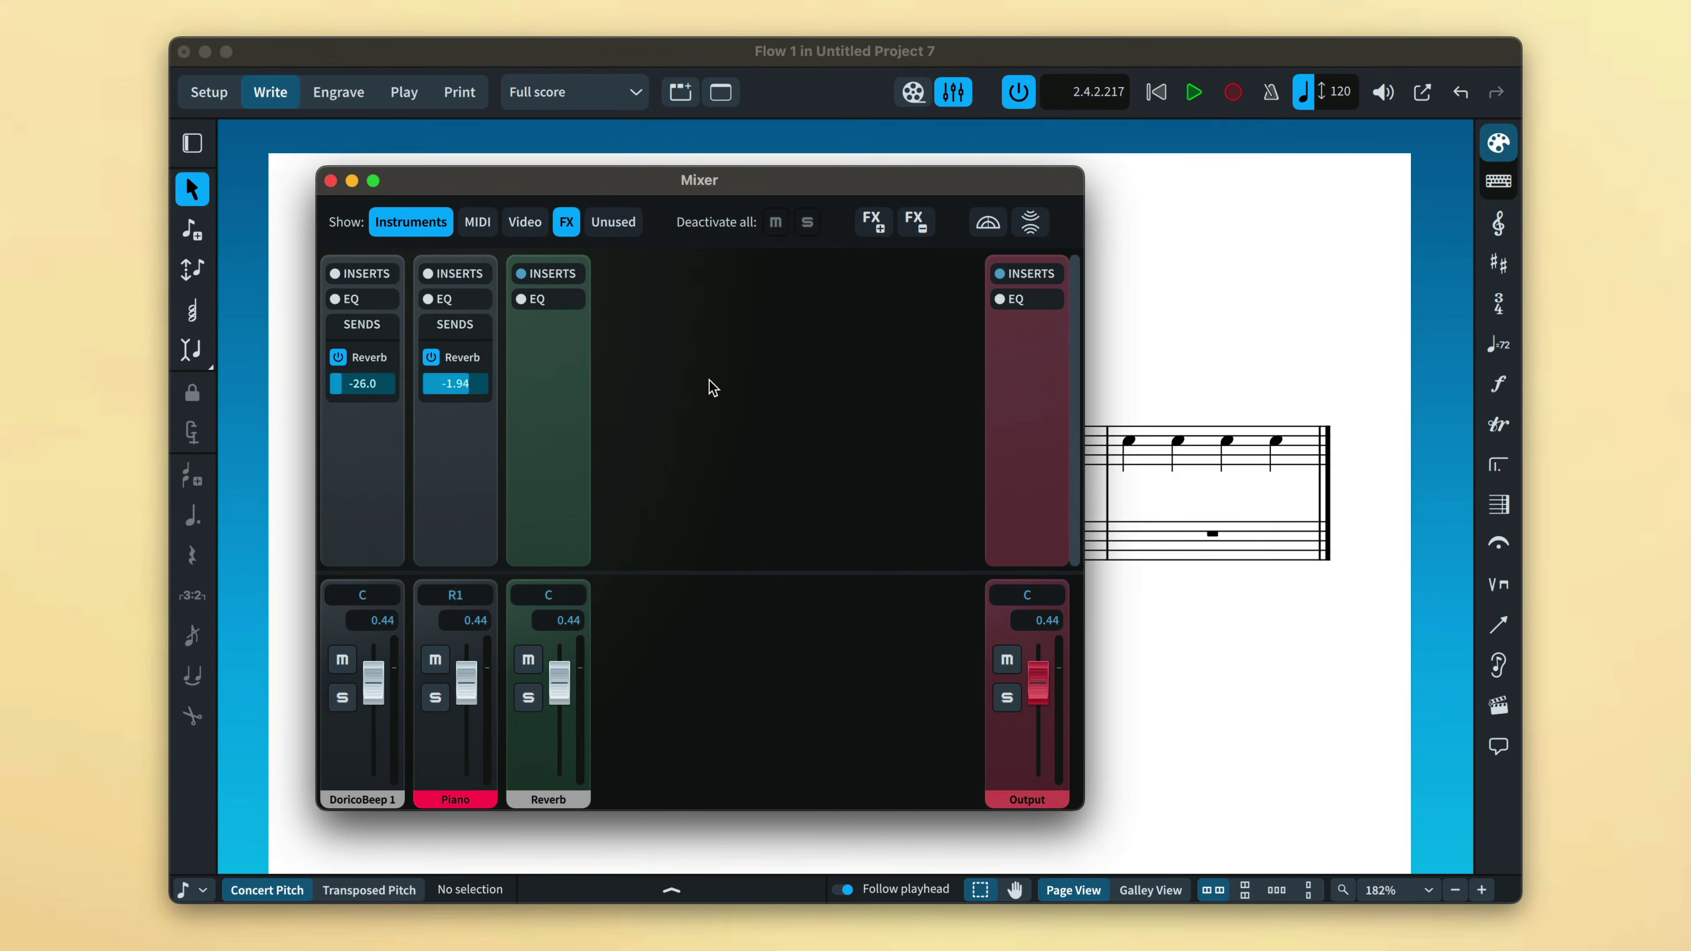
Replace REVerence with the Frequency equaliser in the Reverb channel's first insert and raise the gain of its 5 kHz band.
click(561, 278)
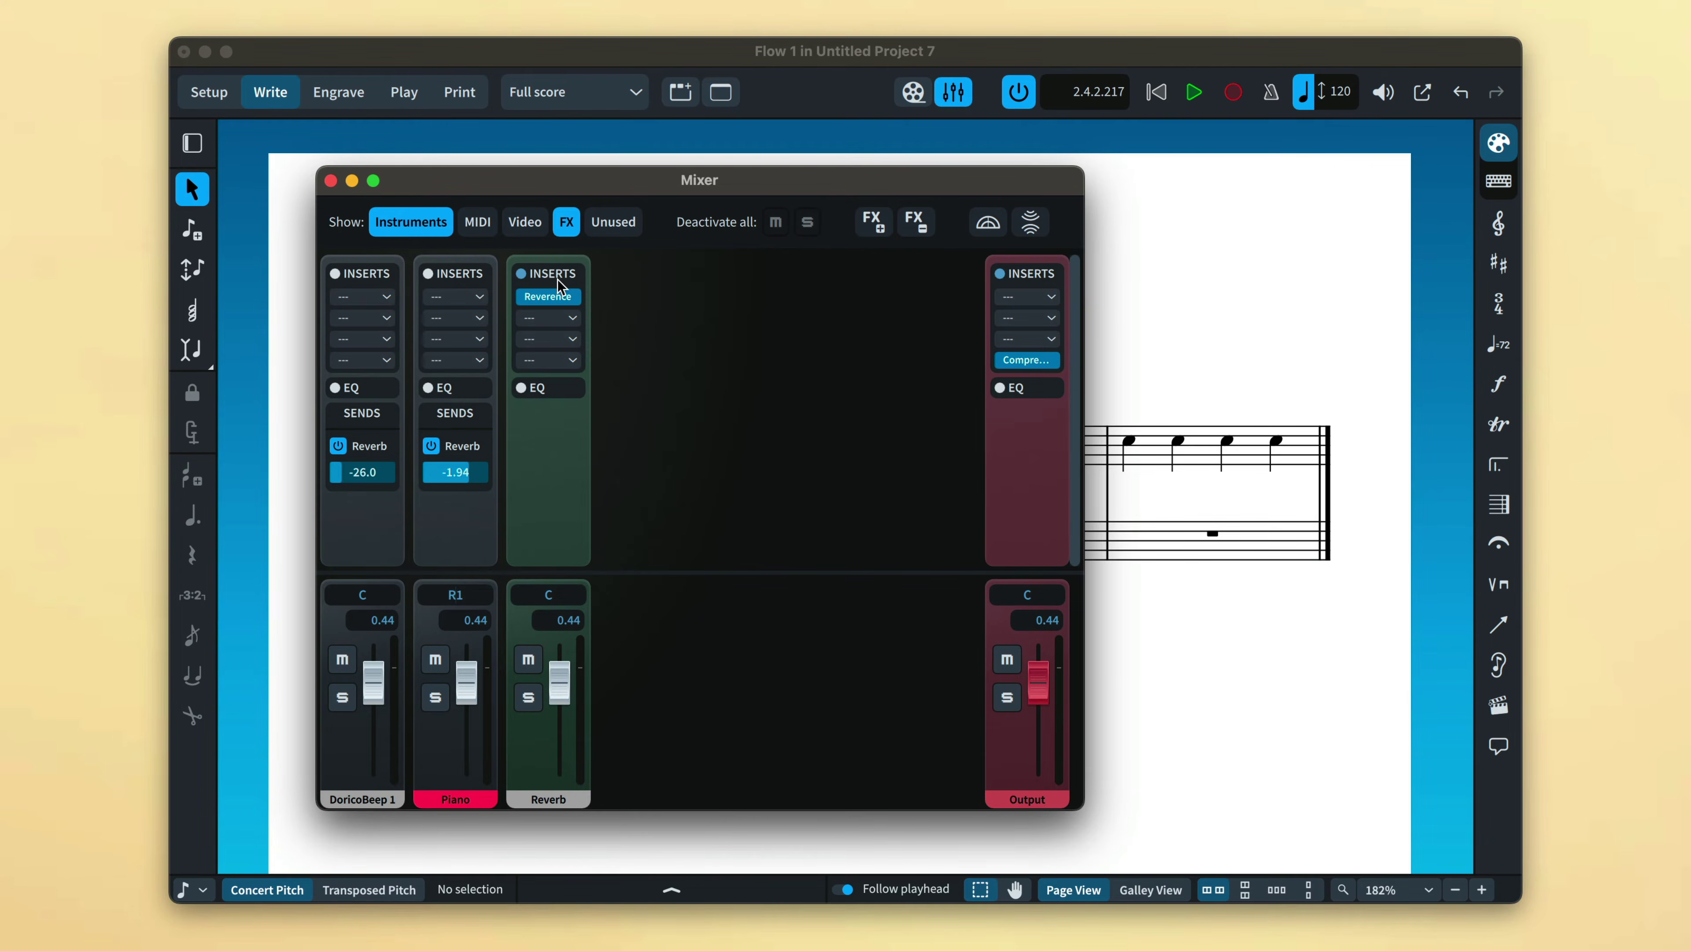
click(571, 300)
click(553, 325)
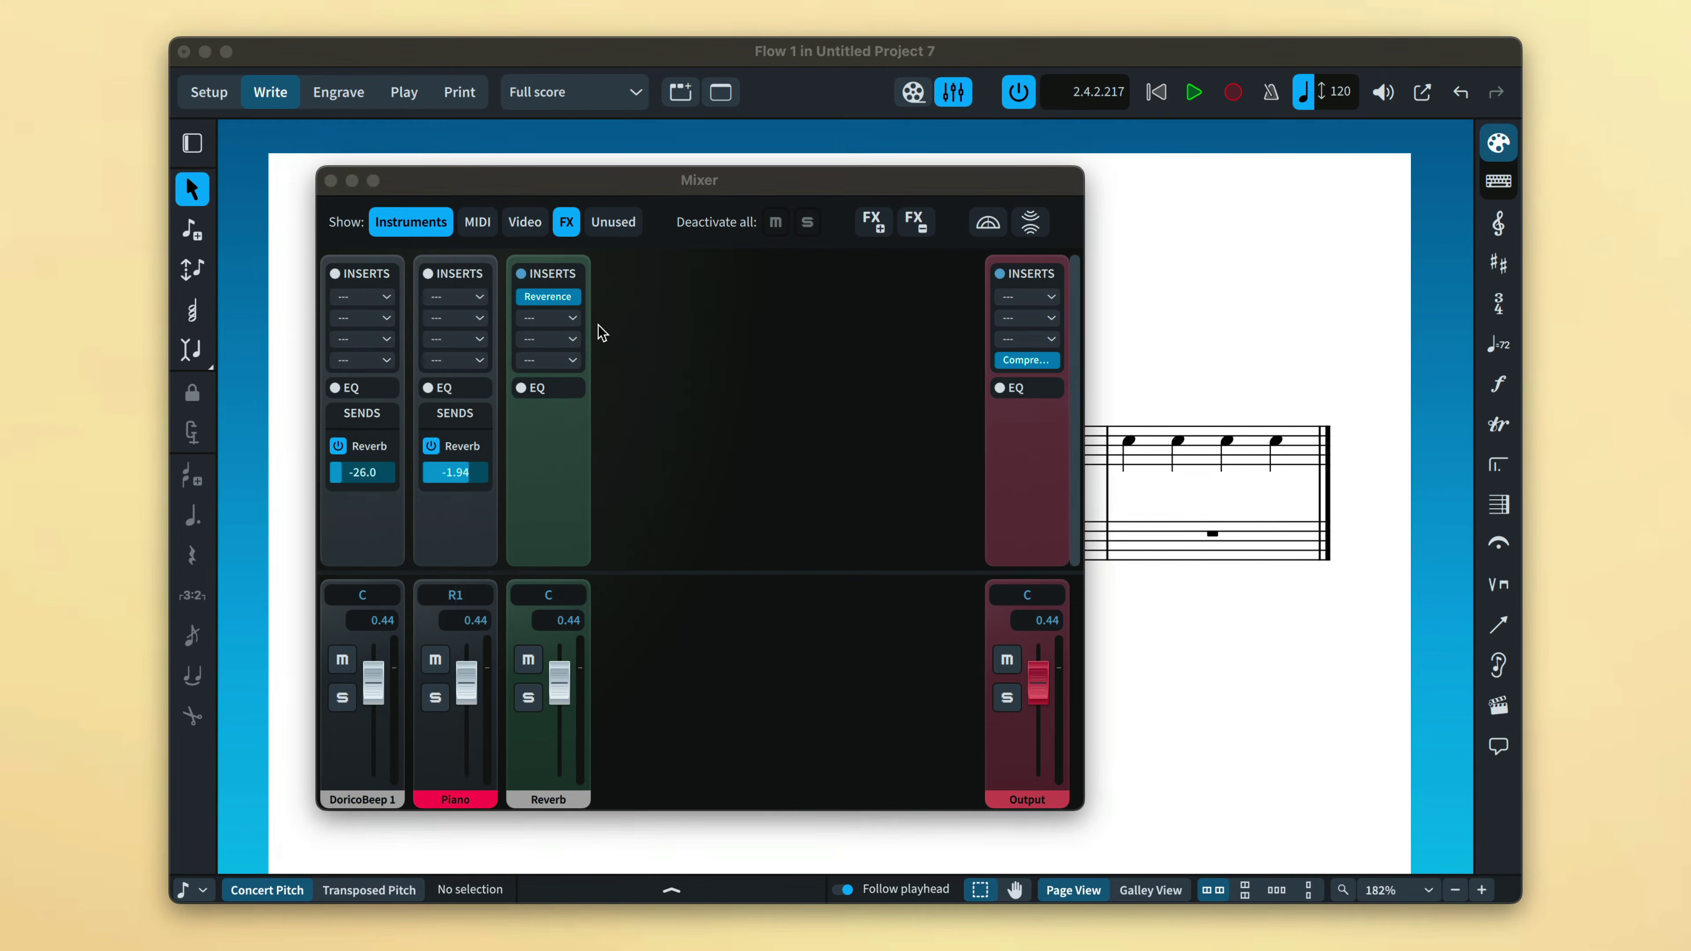
click(574, 297)
click(570, 383)
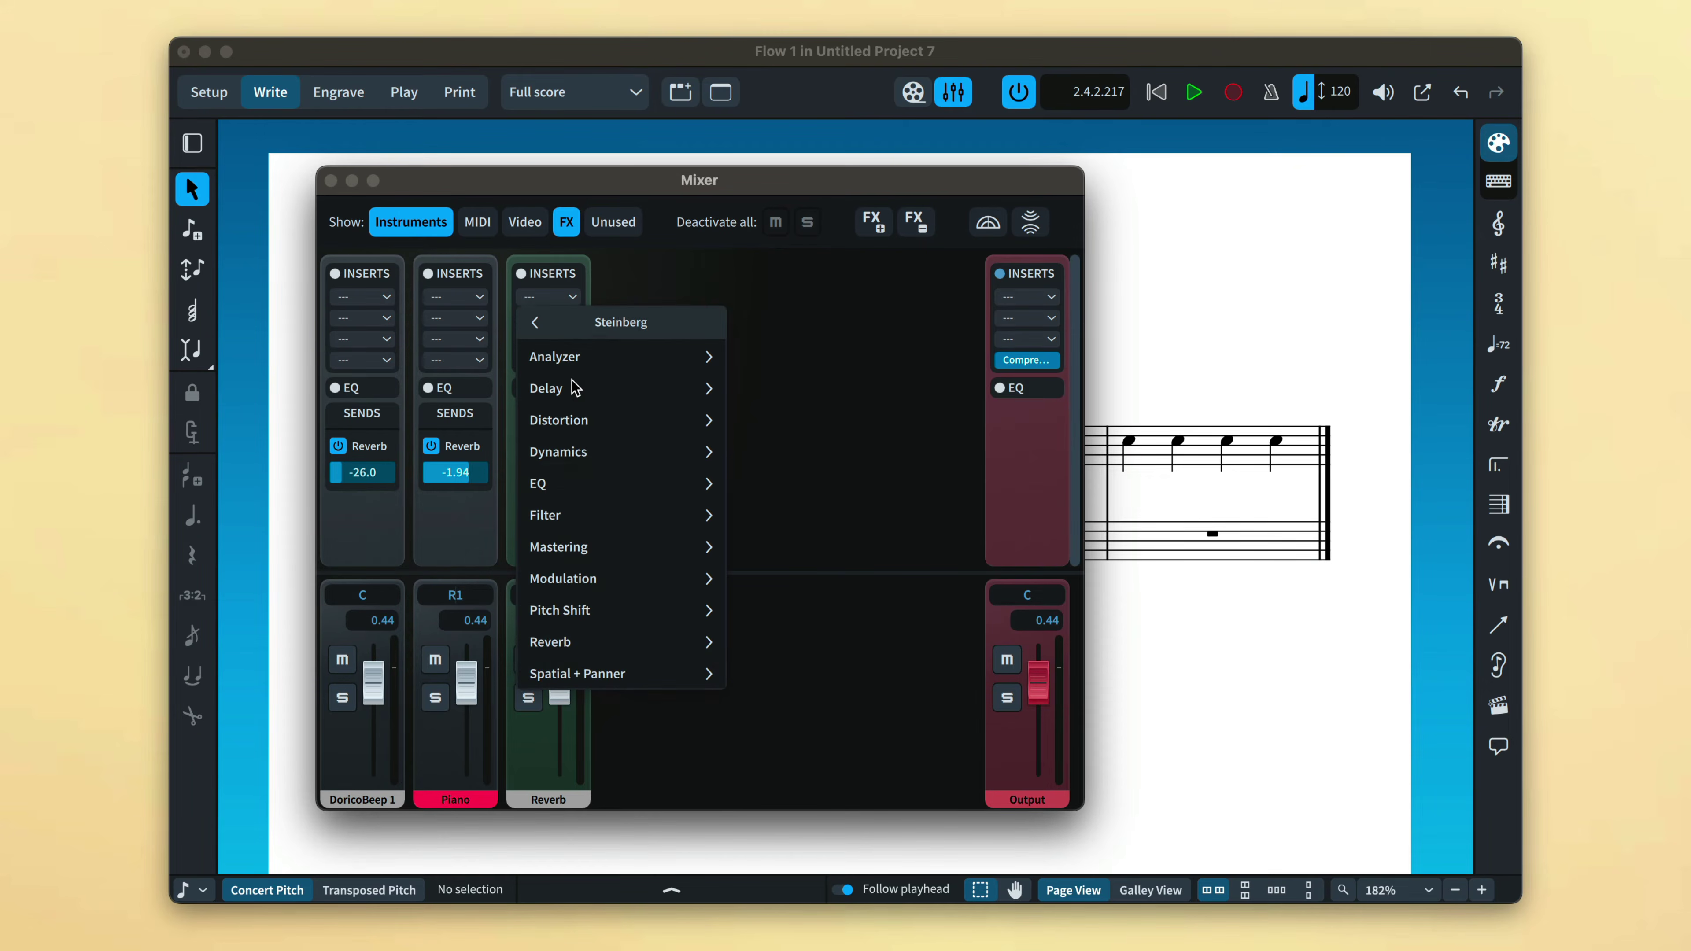
click(564, 480)
click(586, 389)
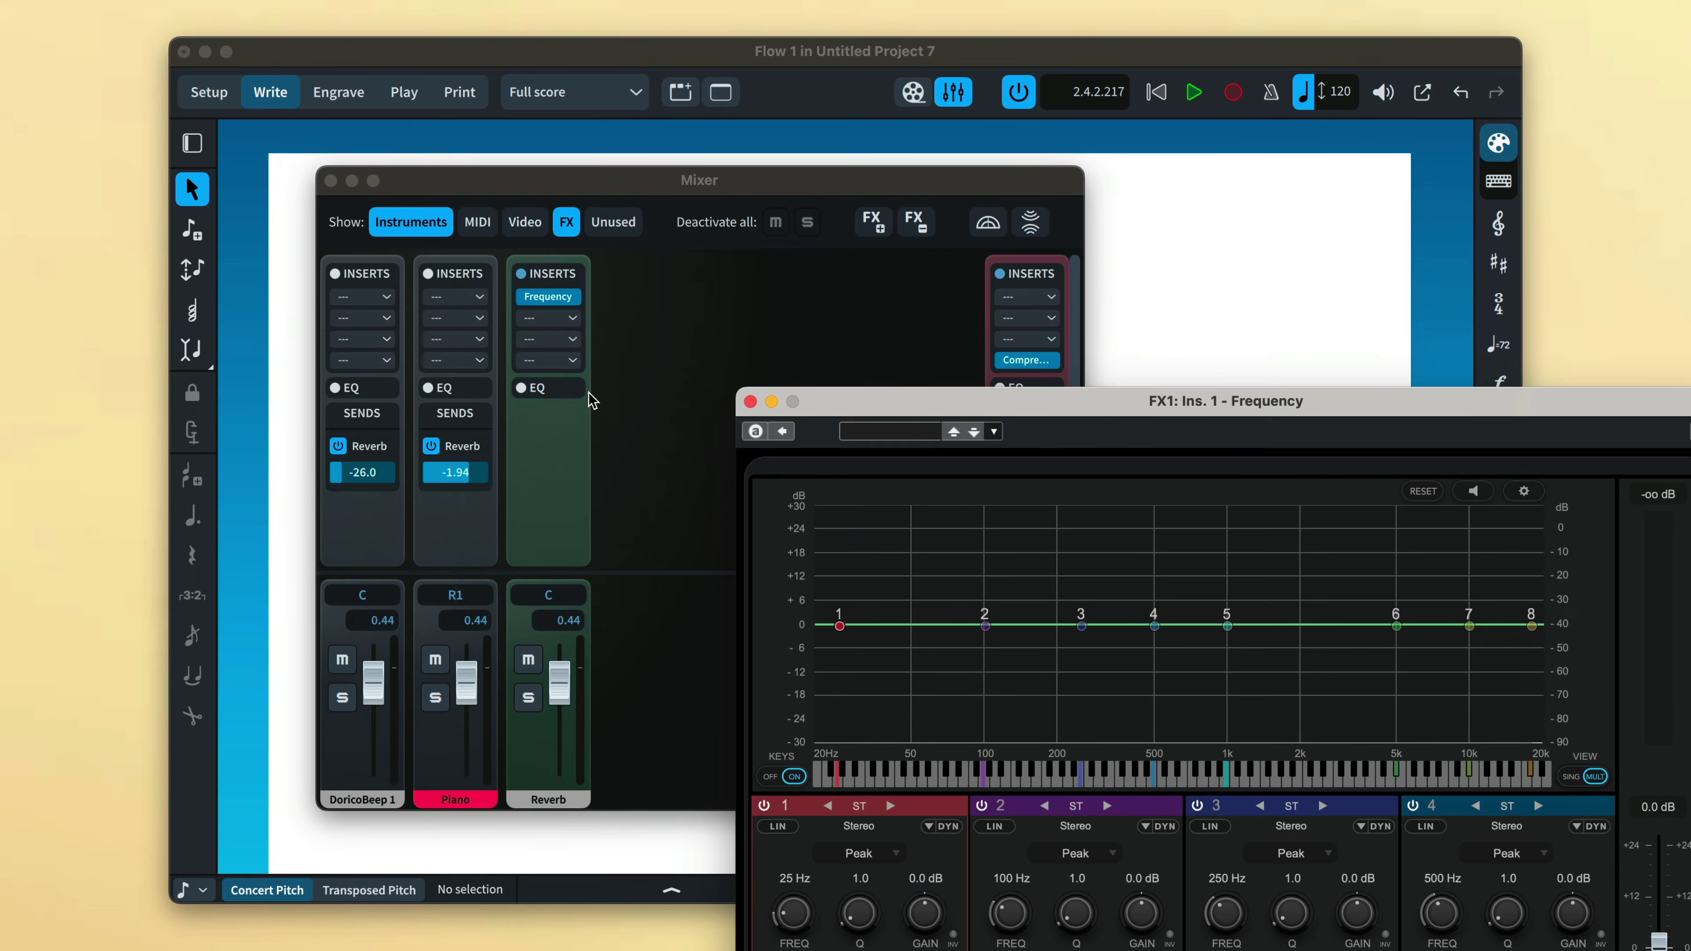
drag(1048, 393, 662, 80)
drag(1009, 301, 1012, 224)
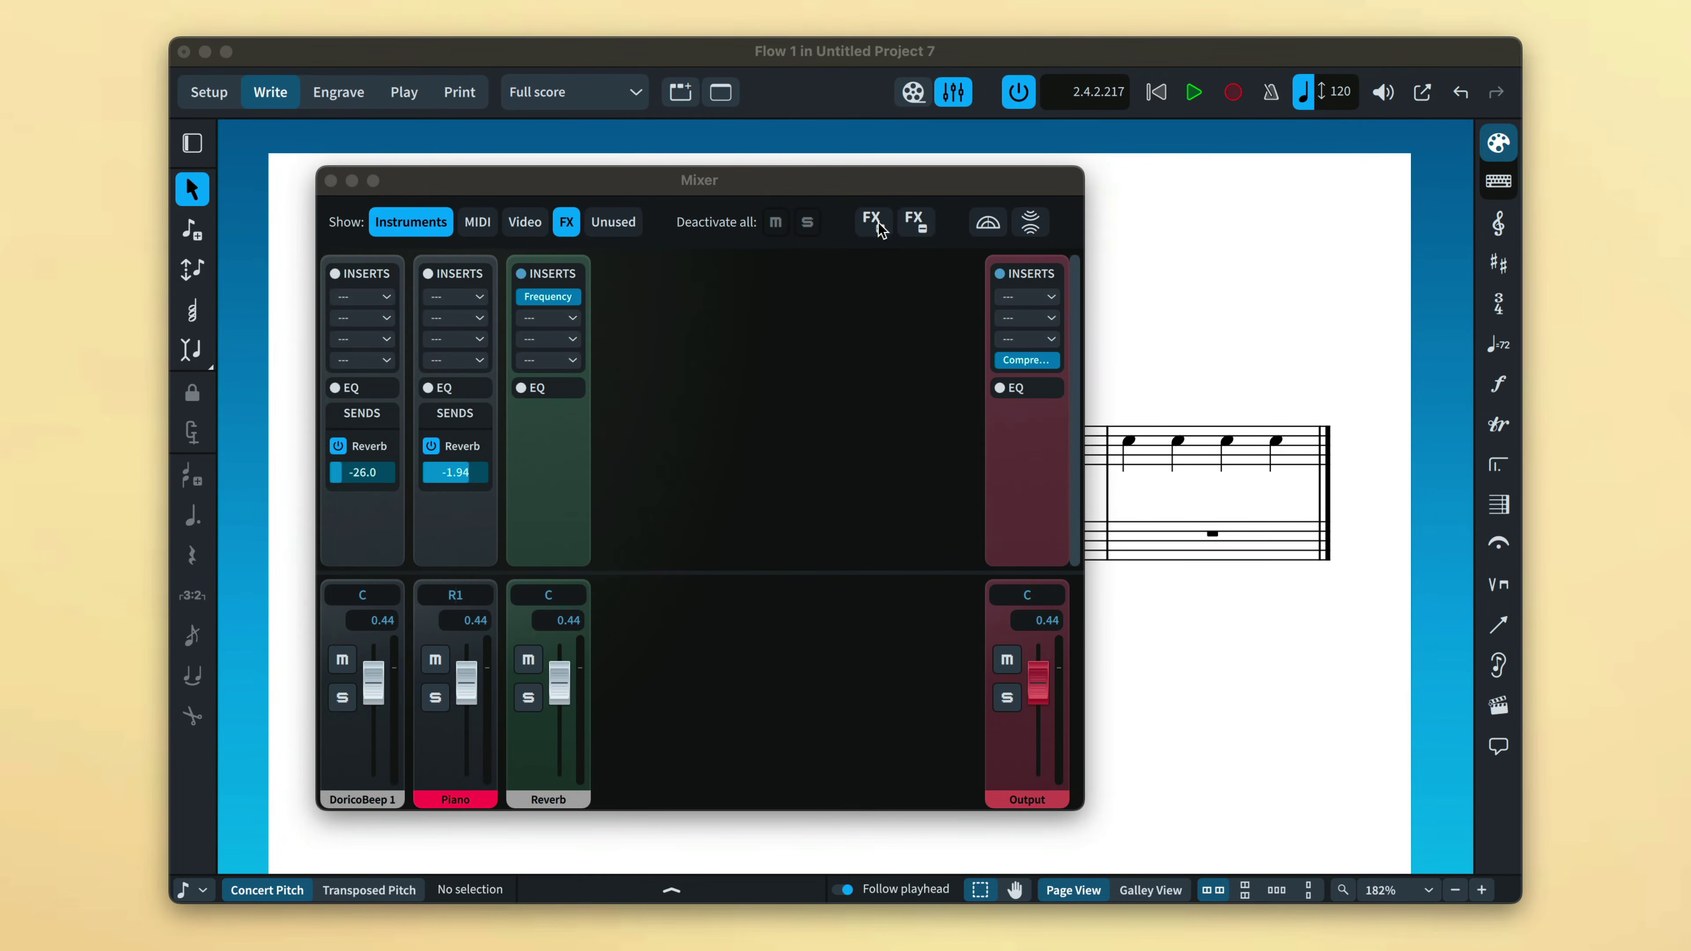
Add a second effects channel and load the REVerence reverb into its first insert.
click(879, 227)
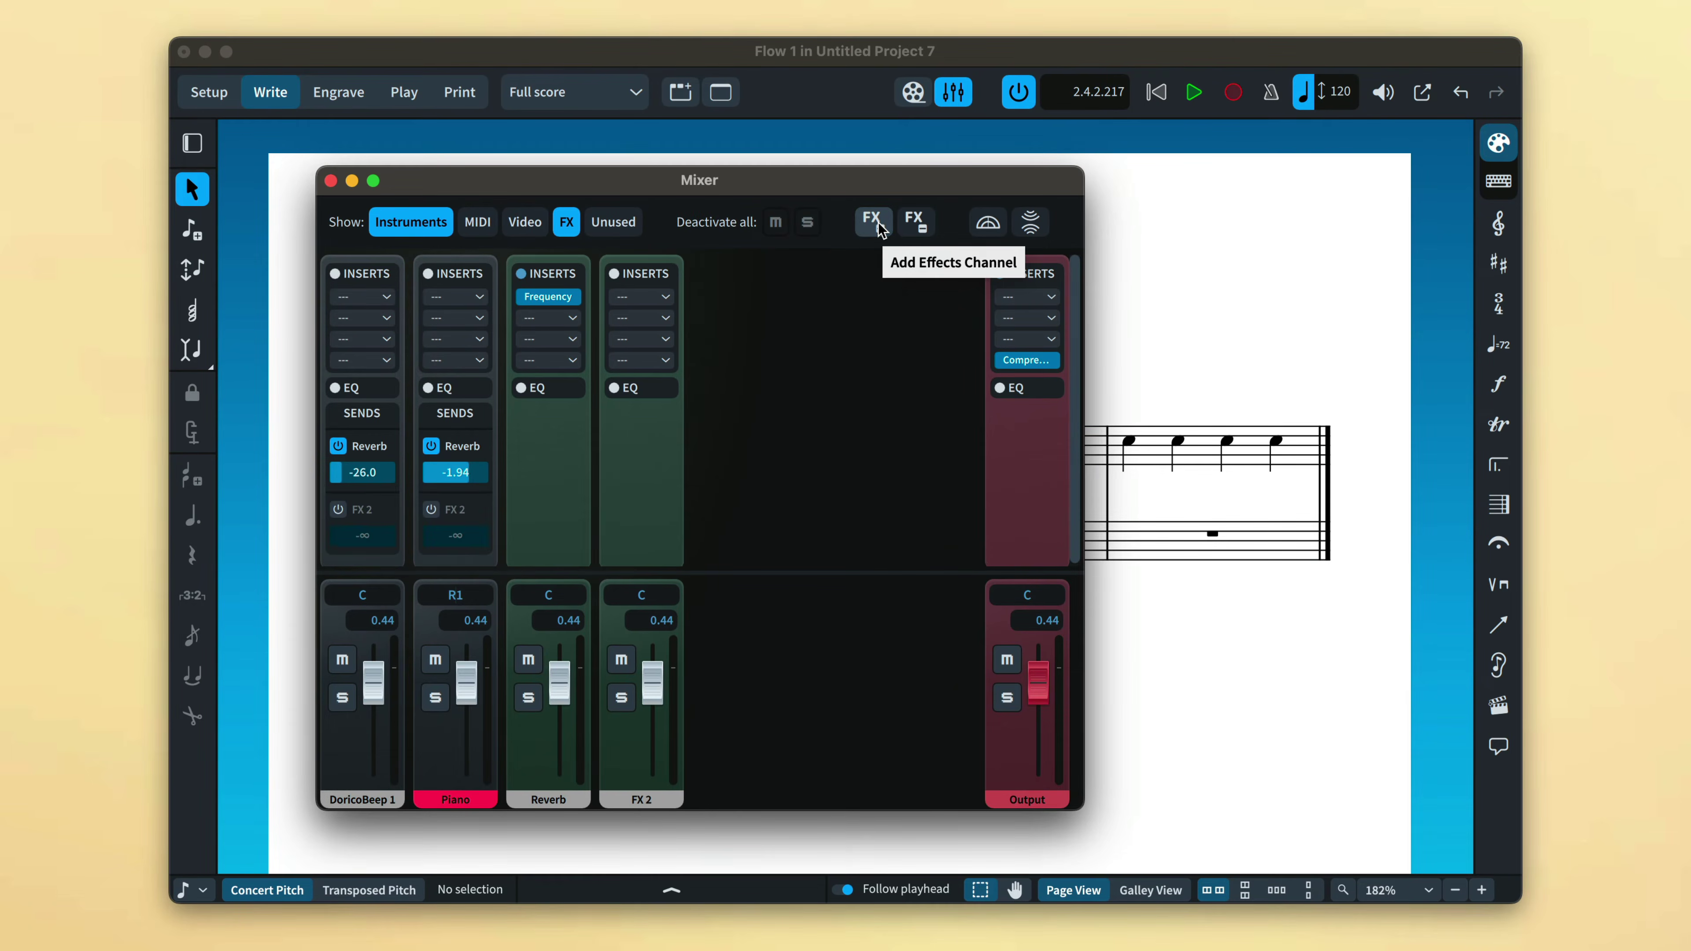
click(649, 298)
click(659, 384)
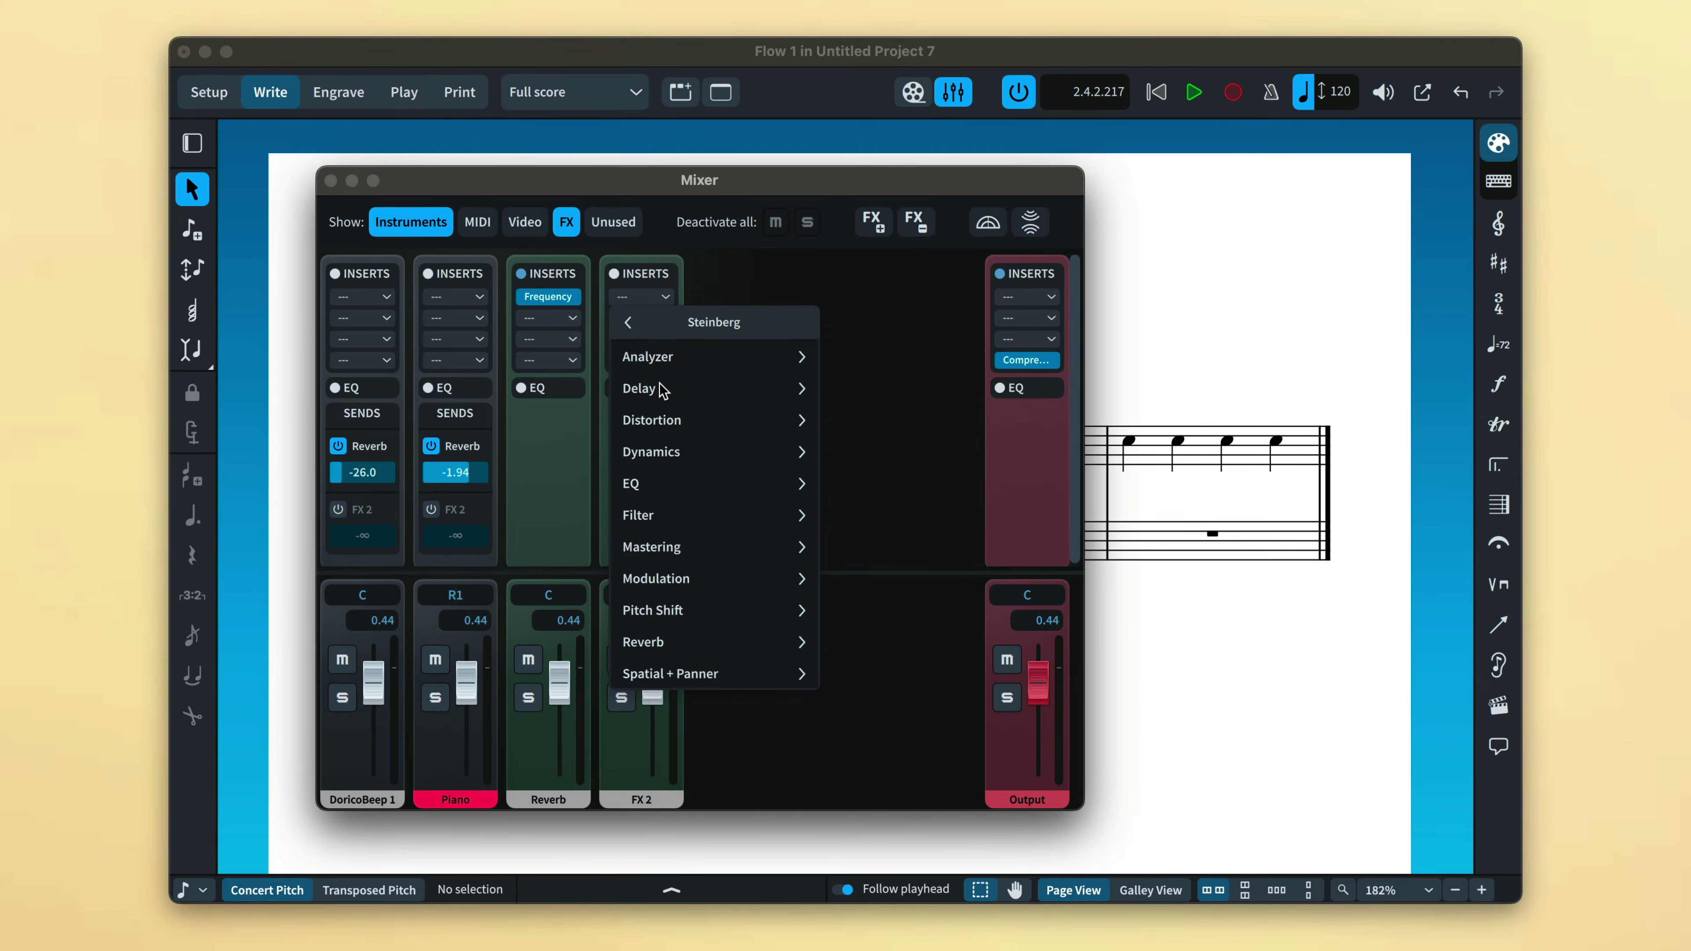
click(671, 609)
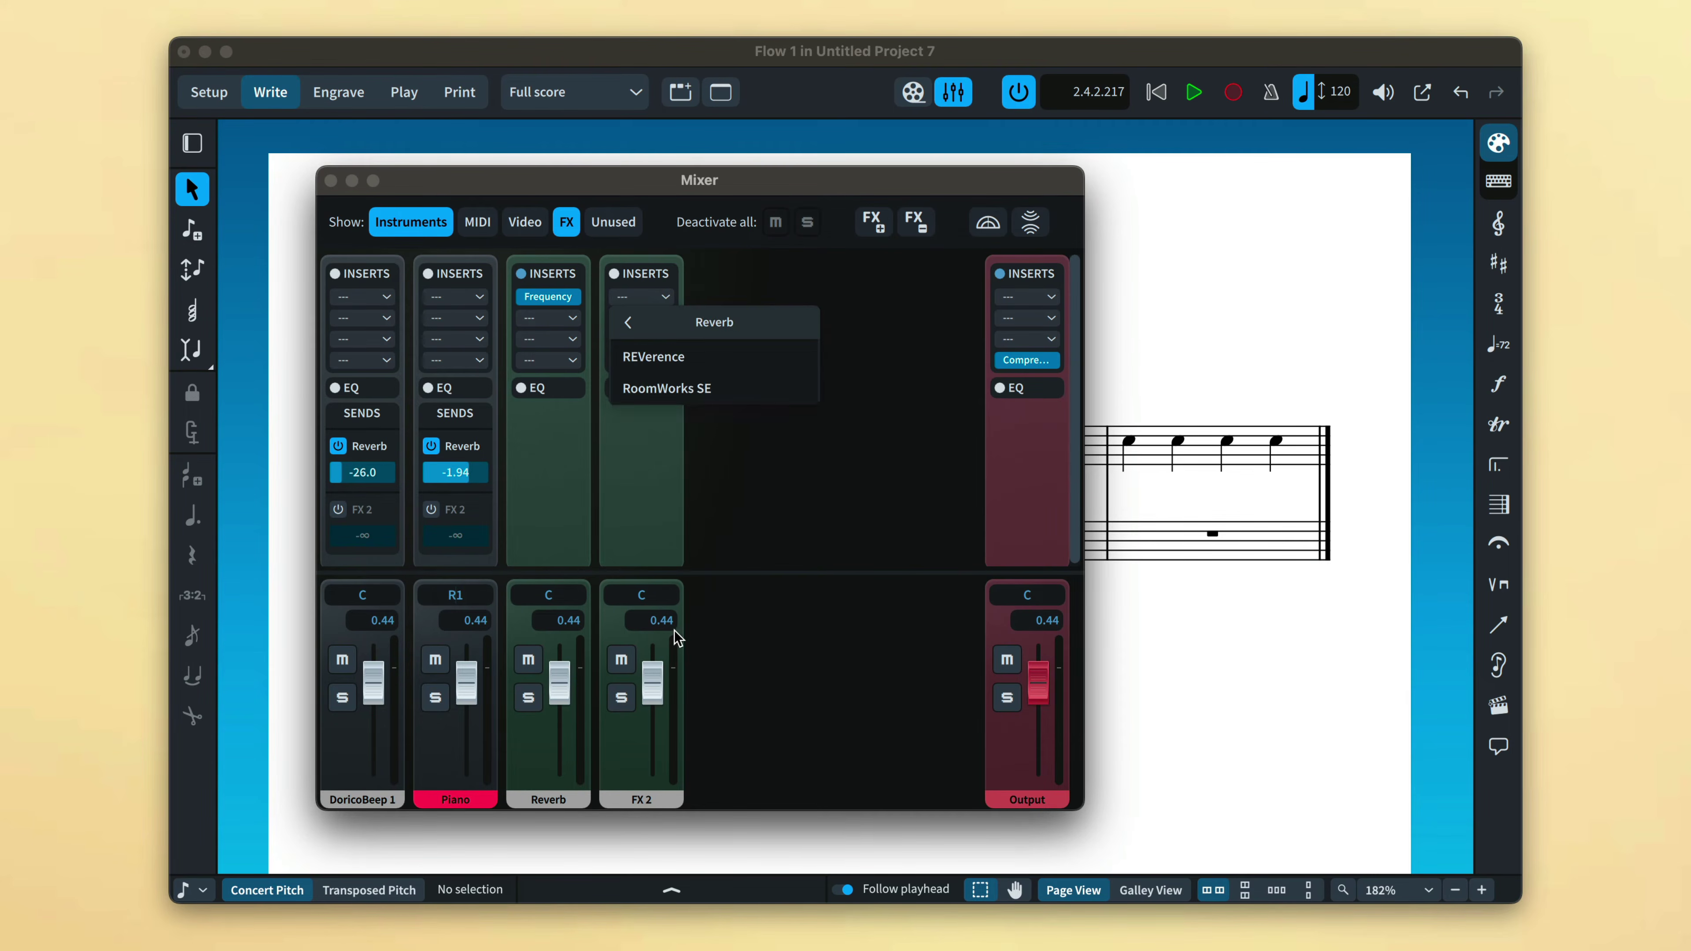
click(695, 366)
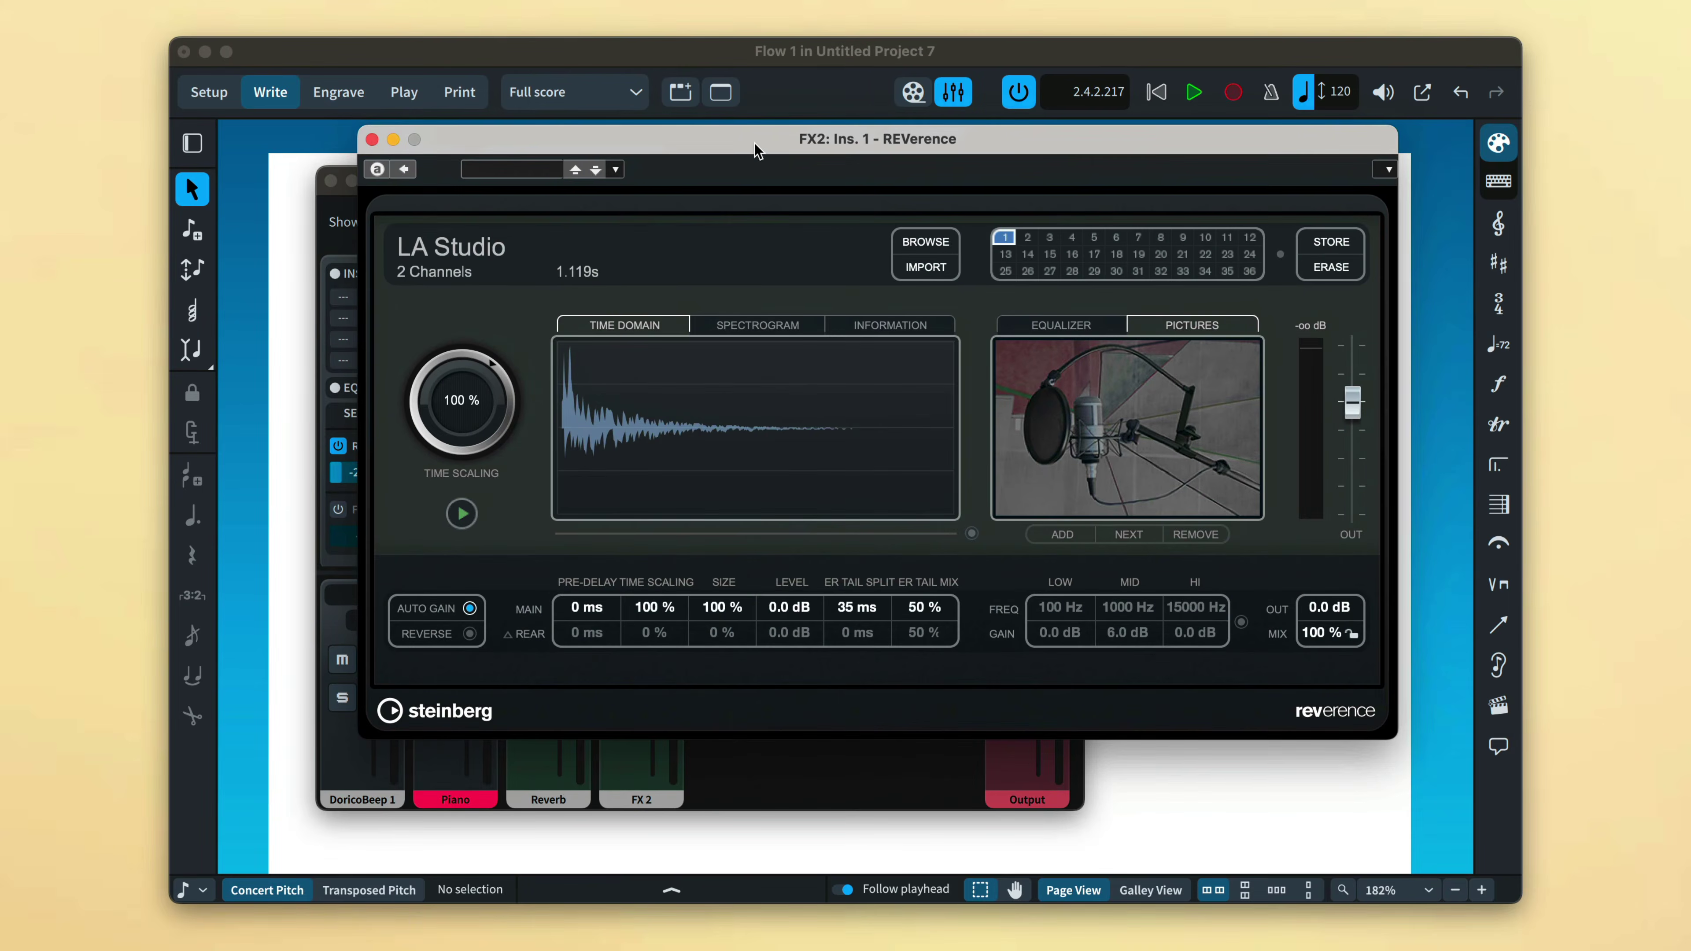
Load the Bright Viennese Hall programme in FX 2's REVerence and close the plug-in window.
click(921, 244)
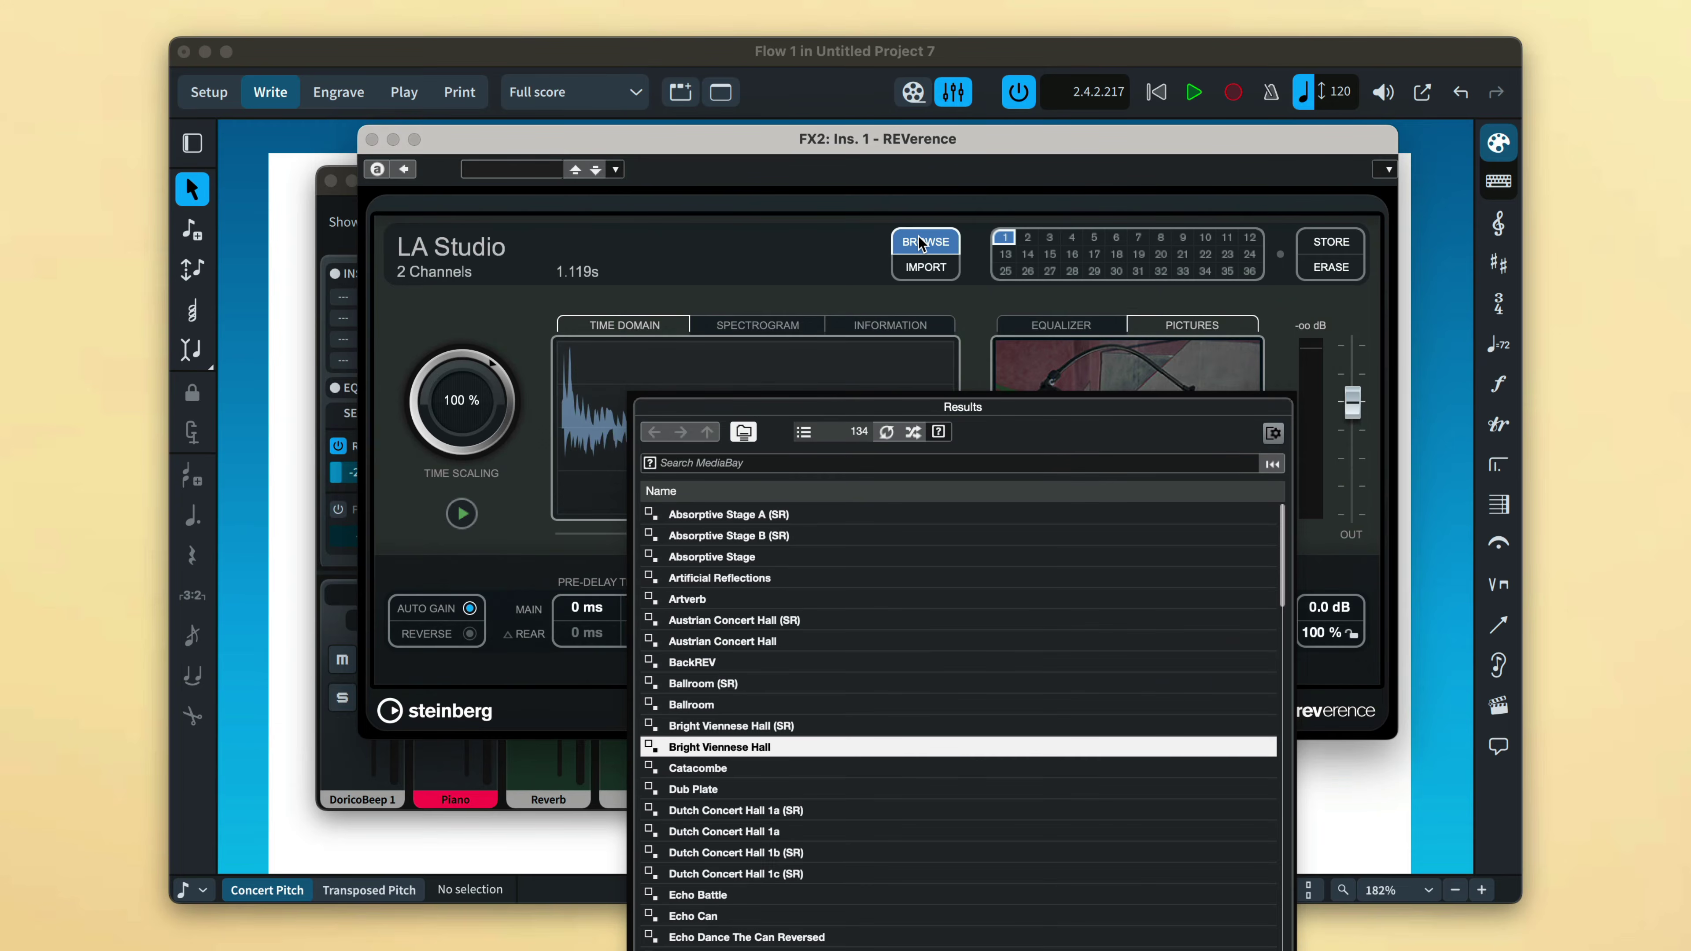
double_click(719, 757)
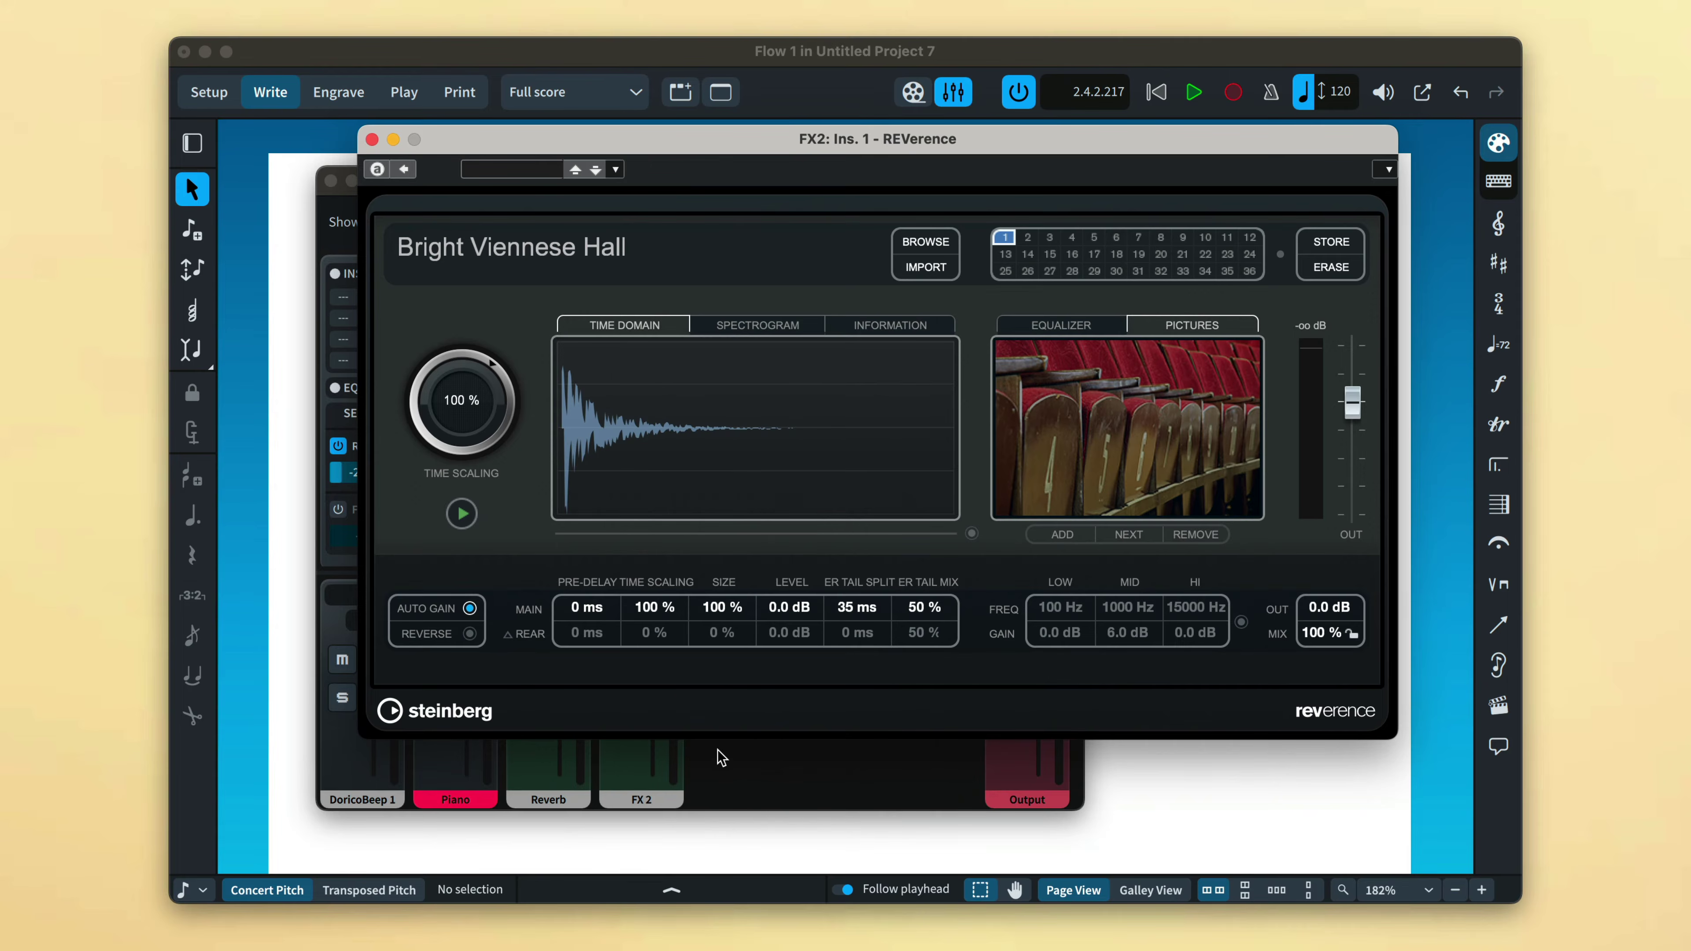
click(371, 139)
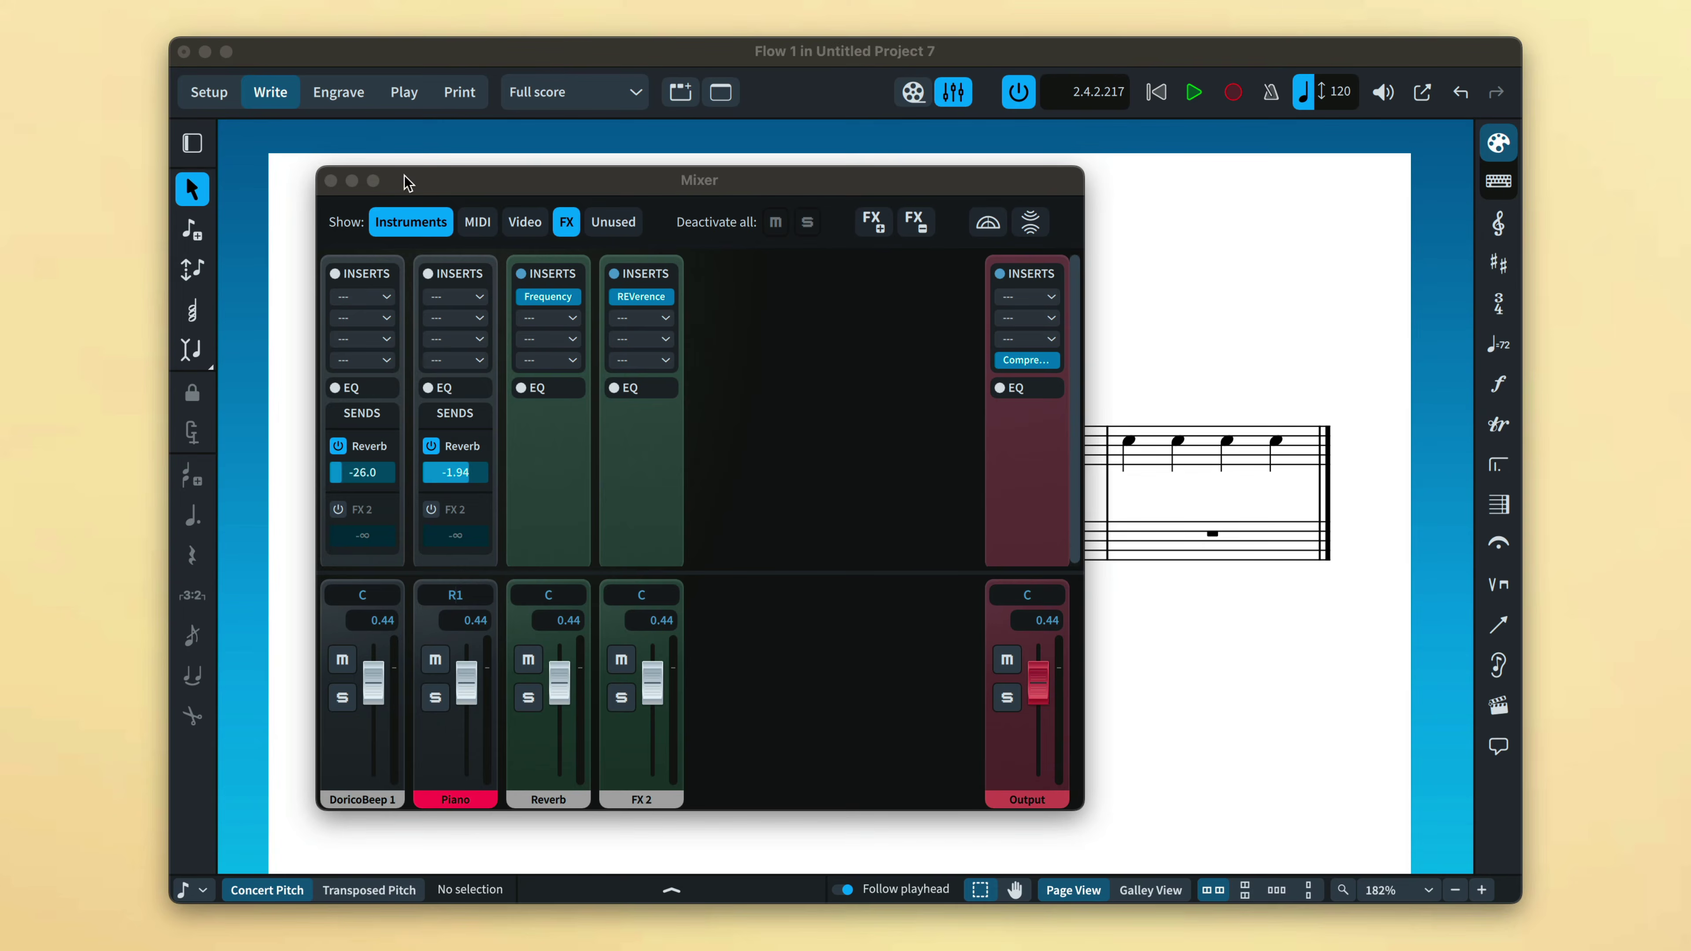
Load the Frequency equaliser into the second insert of the FX 2 channel.
click(637, 318)
click(680, 405)
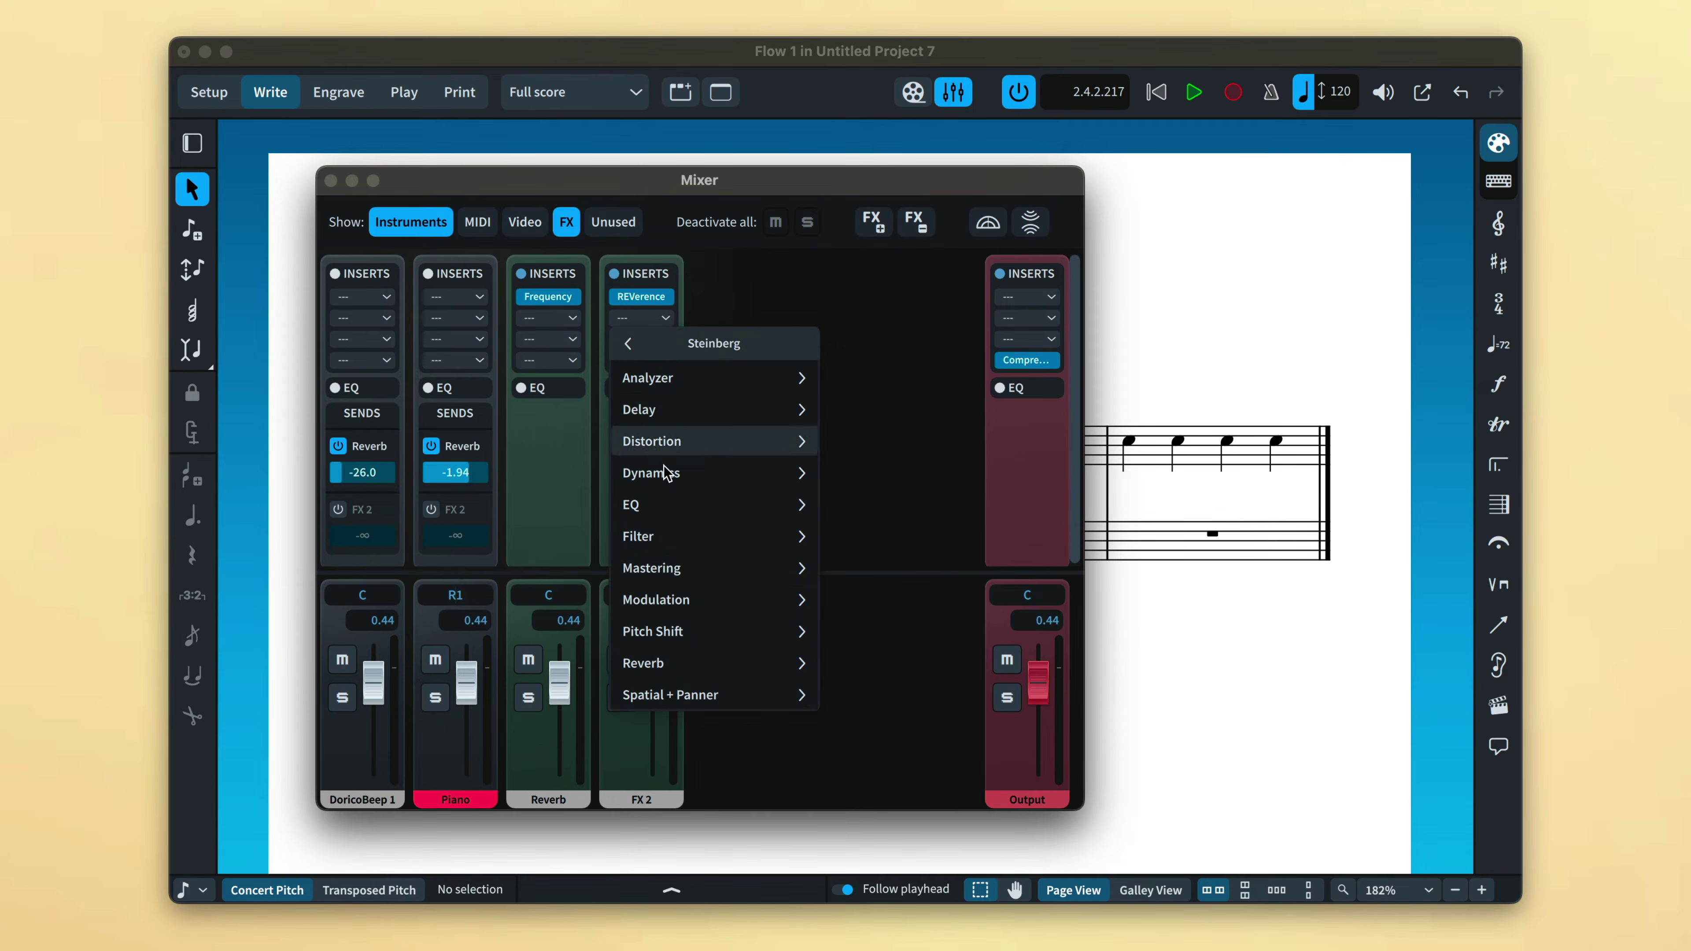
click(669, 505)
click(666, 409)
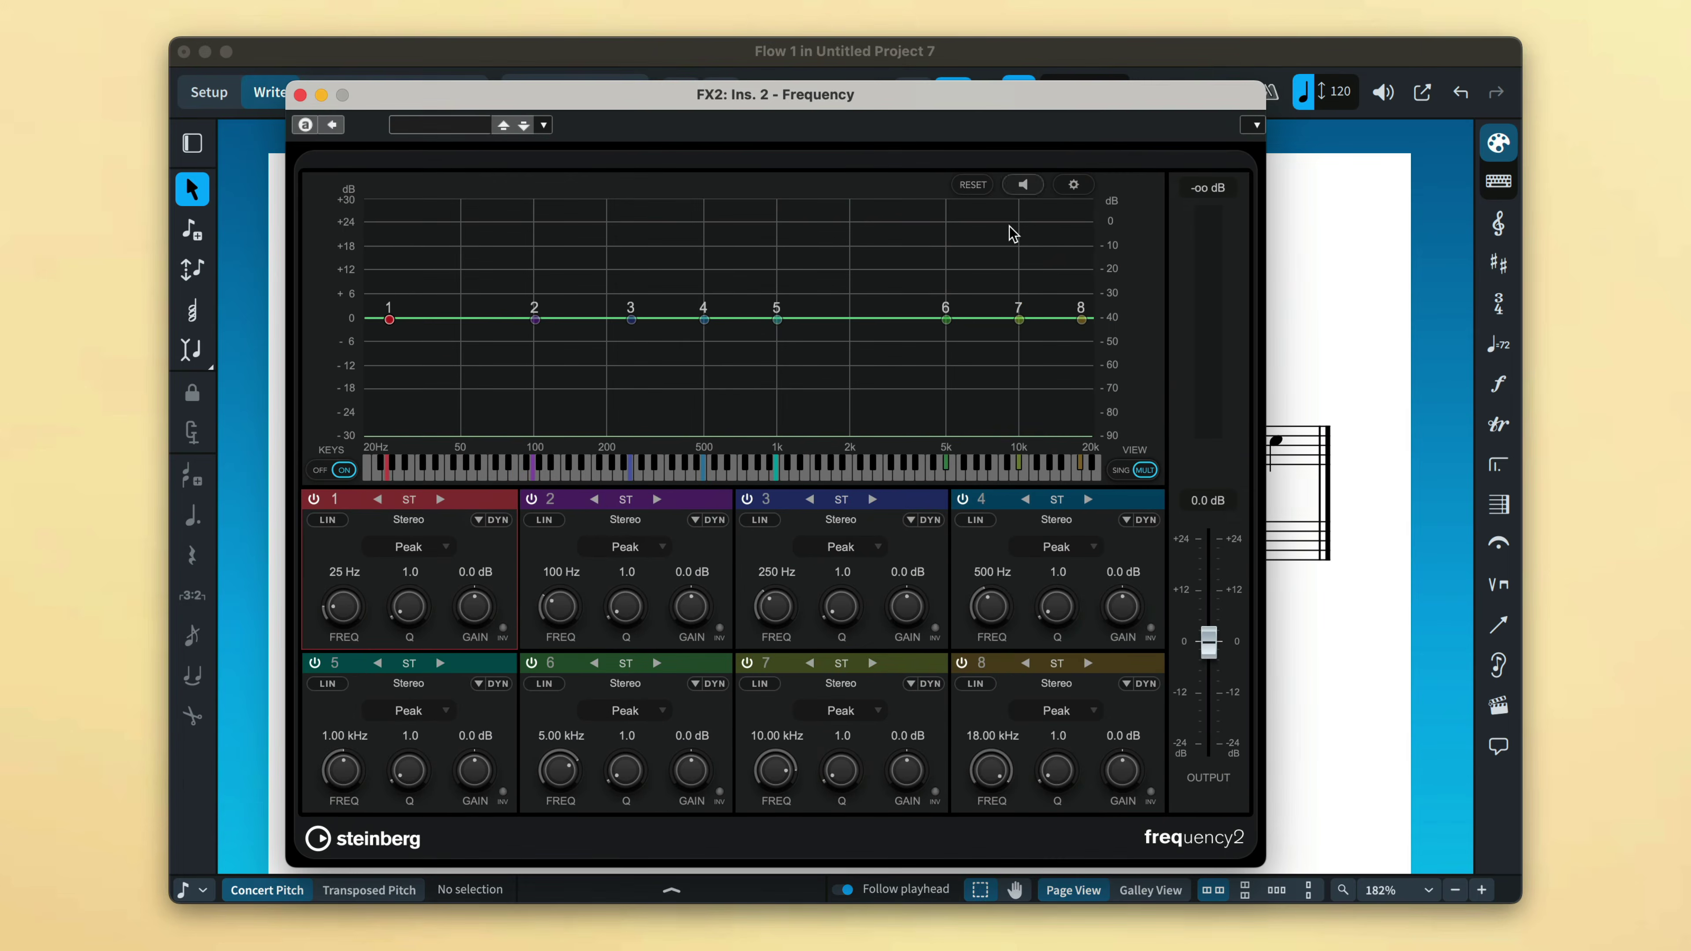
Set FX 2's equaliser band 6 to a High Shelf cut of -19.9 dB at 5.05 kHz and close the plug-in window.
drag(946, 320, 948, 399)
click(650, 711)
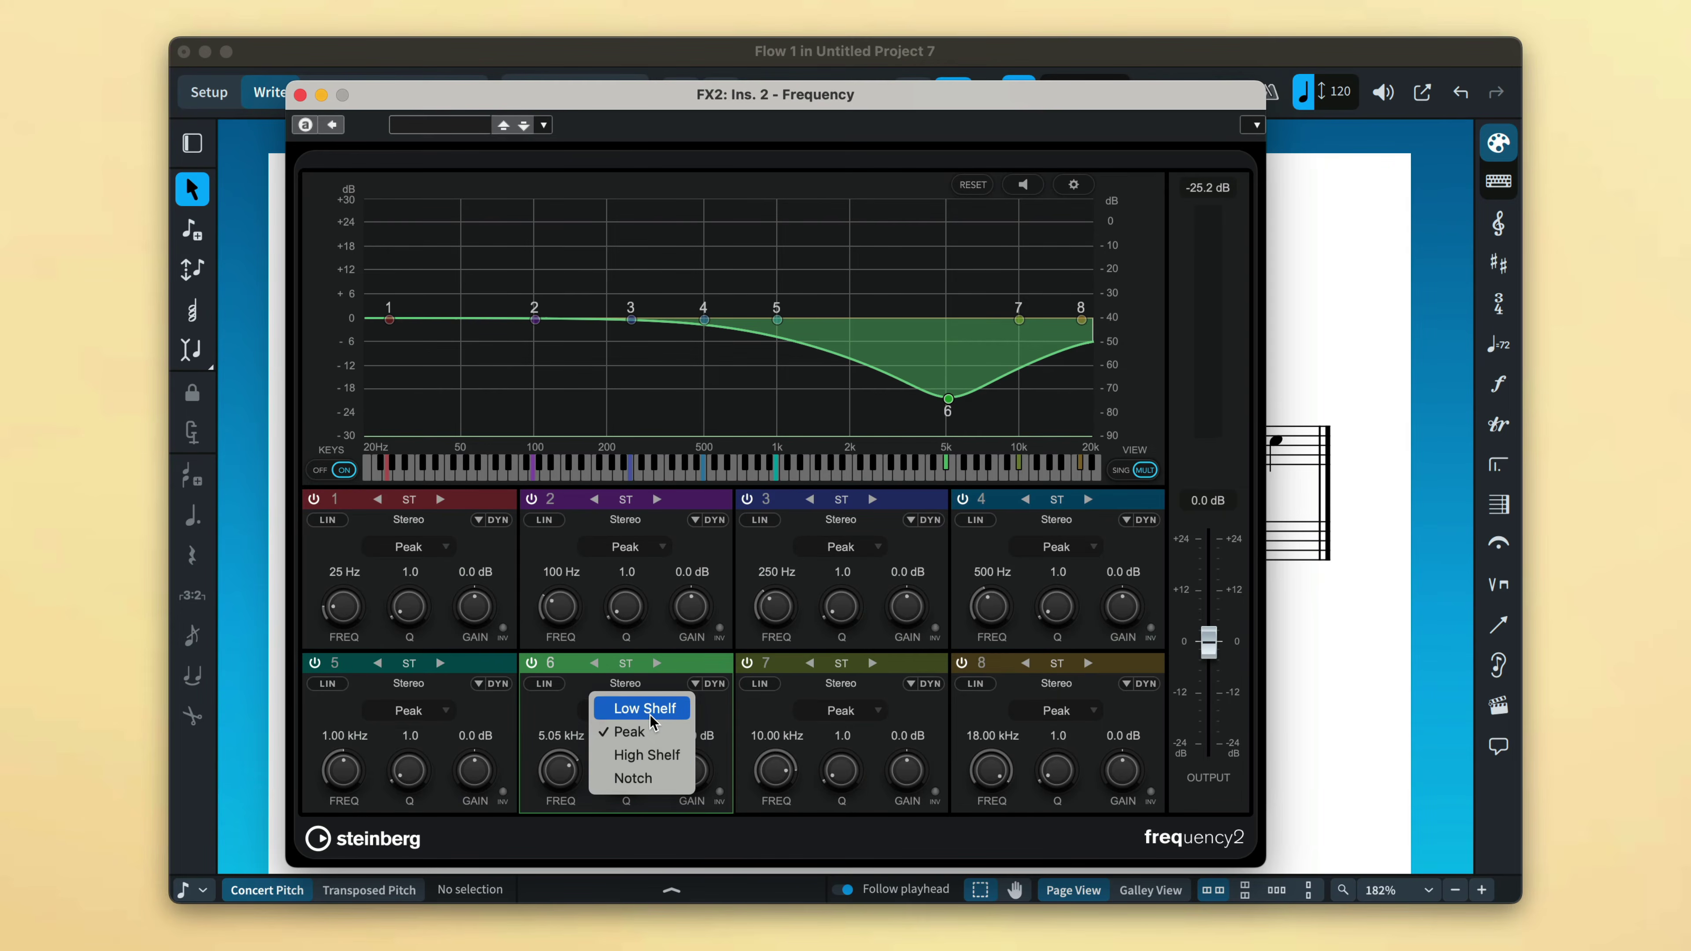
click(654, 758)
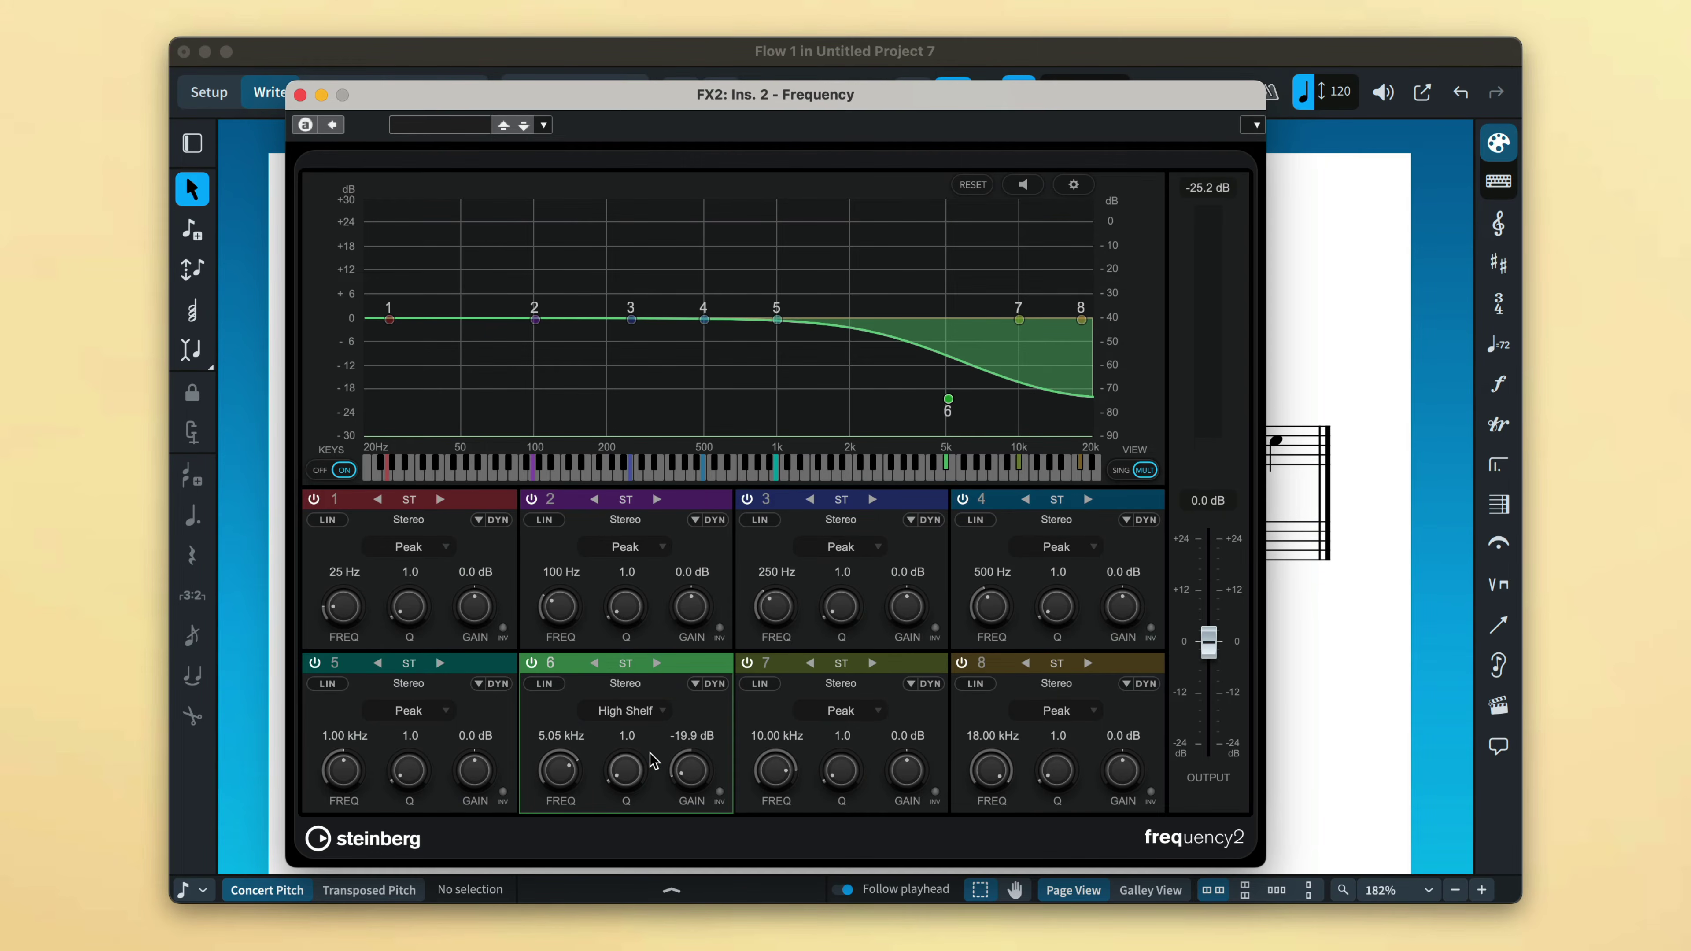
key(super+w)
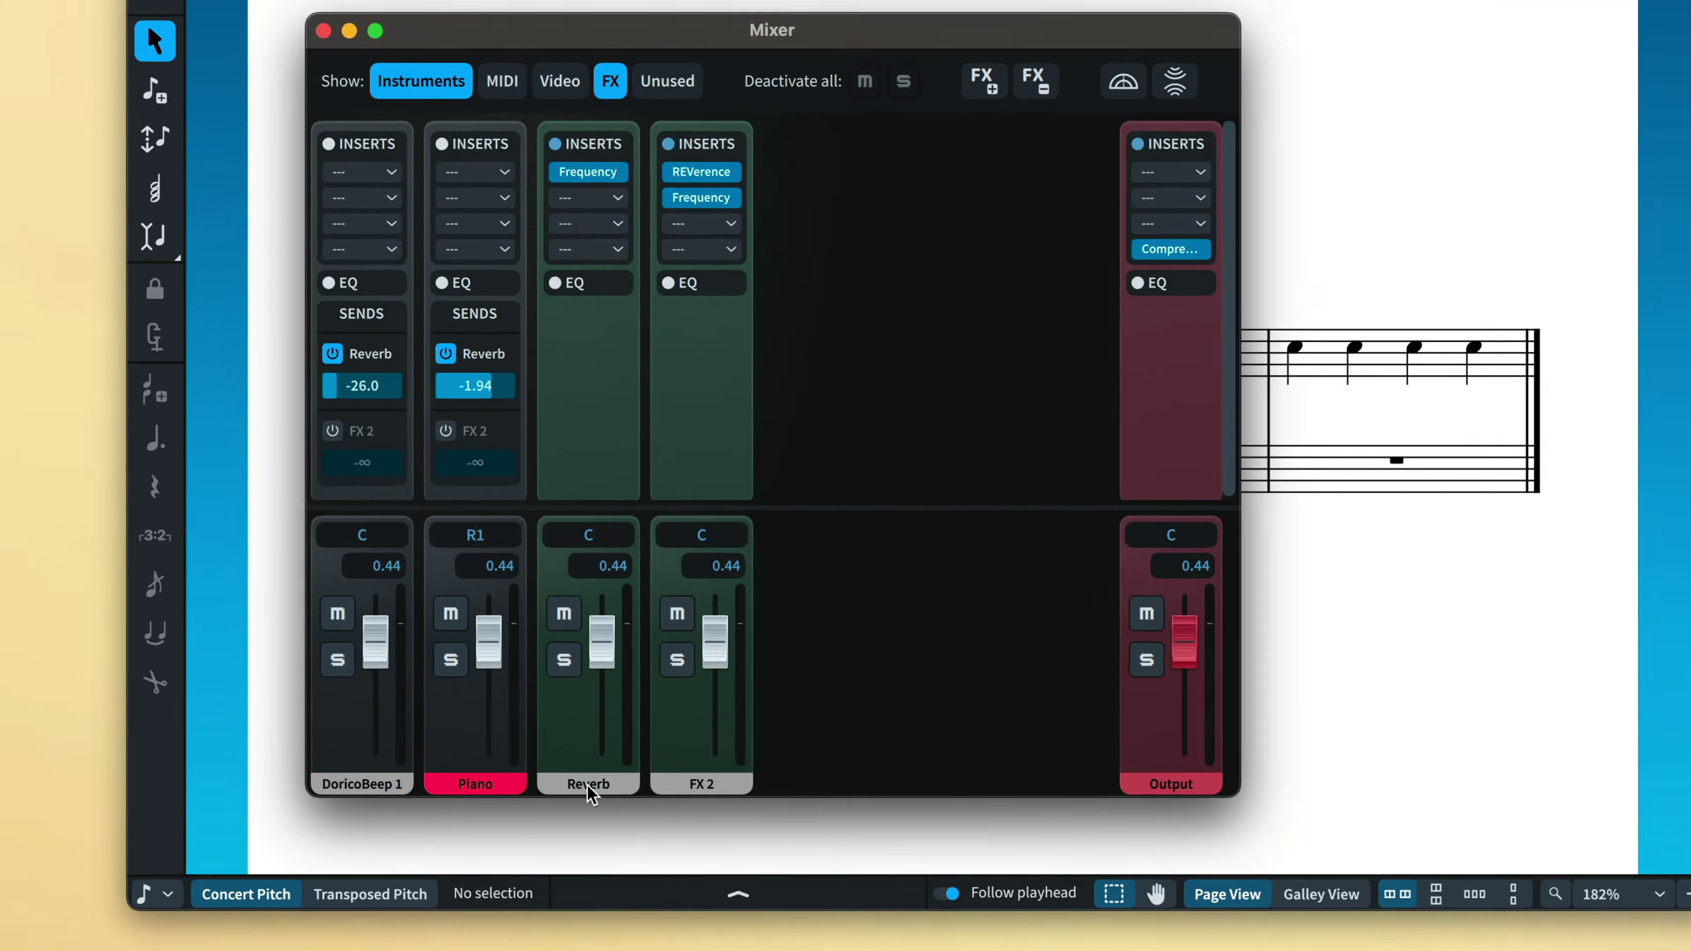
Rename the Reverb effects channel to Near and the FX 2 channel to Far.
double_click(588, 785)
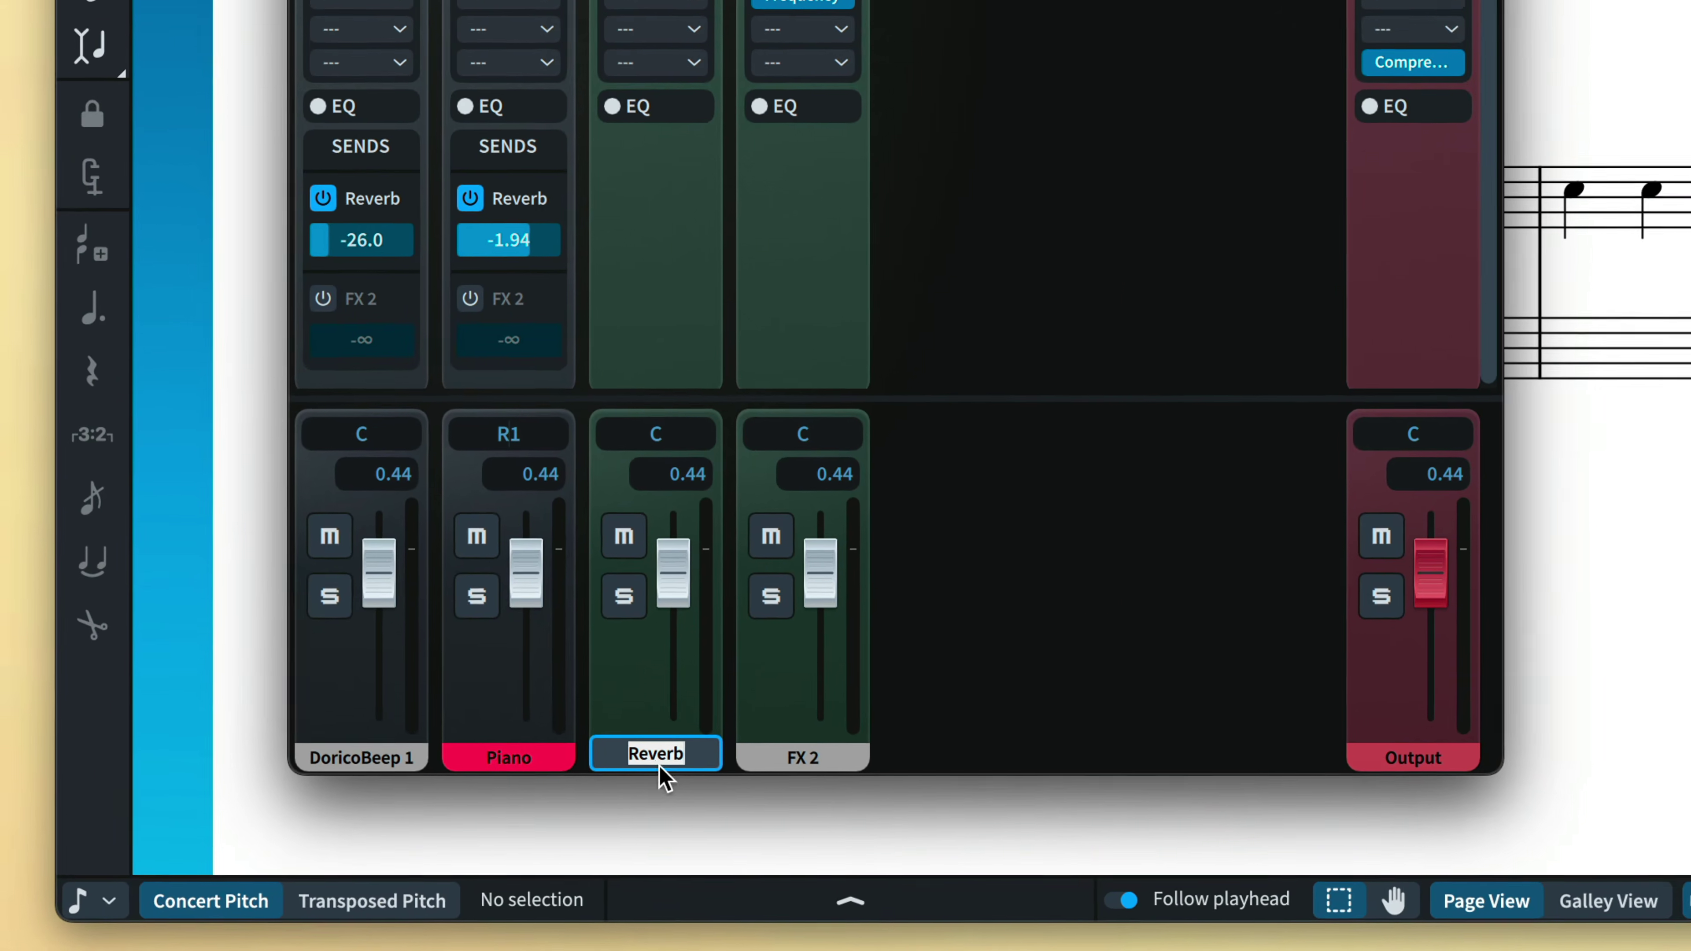
text(Near)
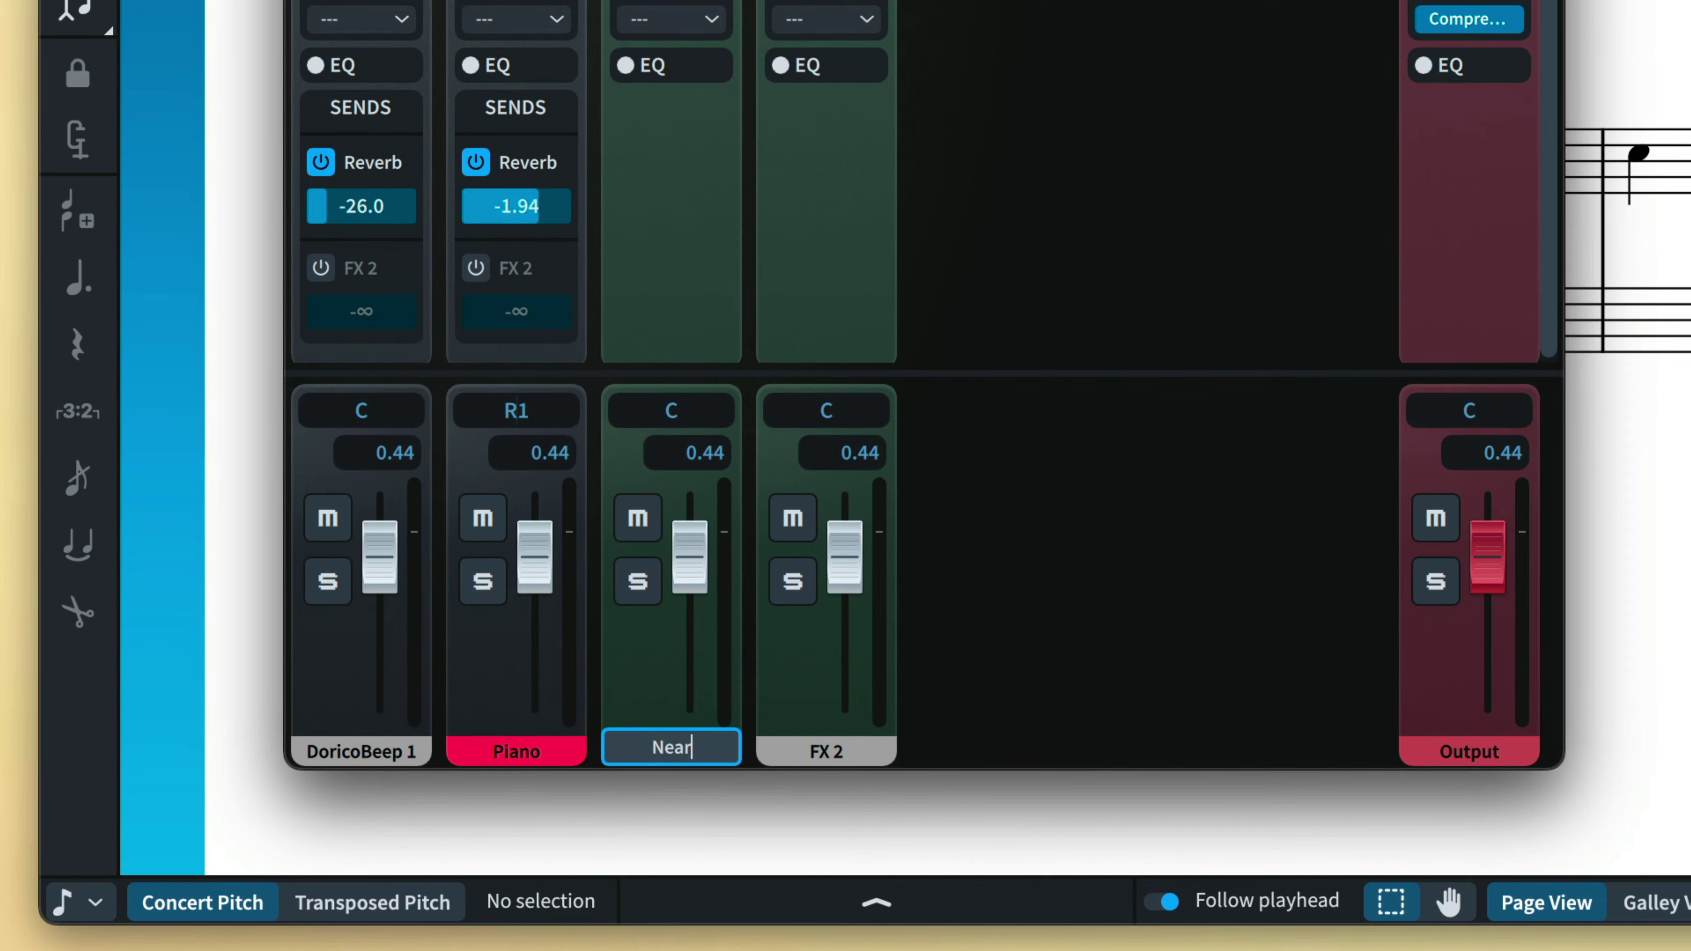
key(Return)
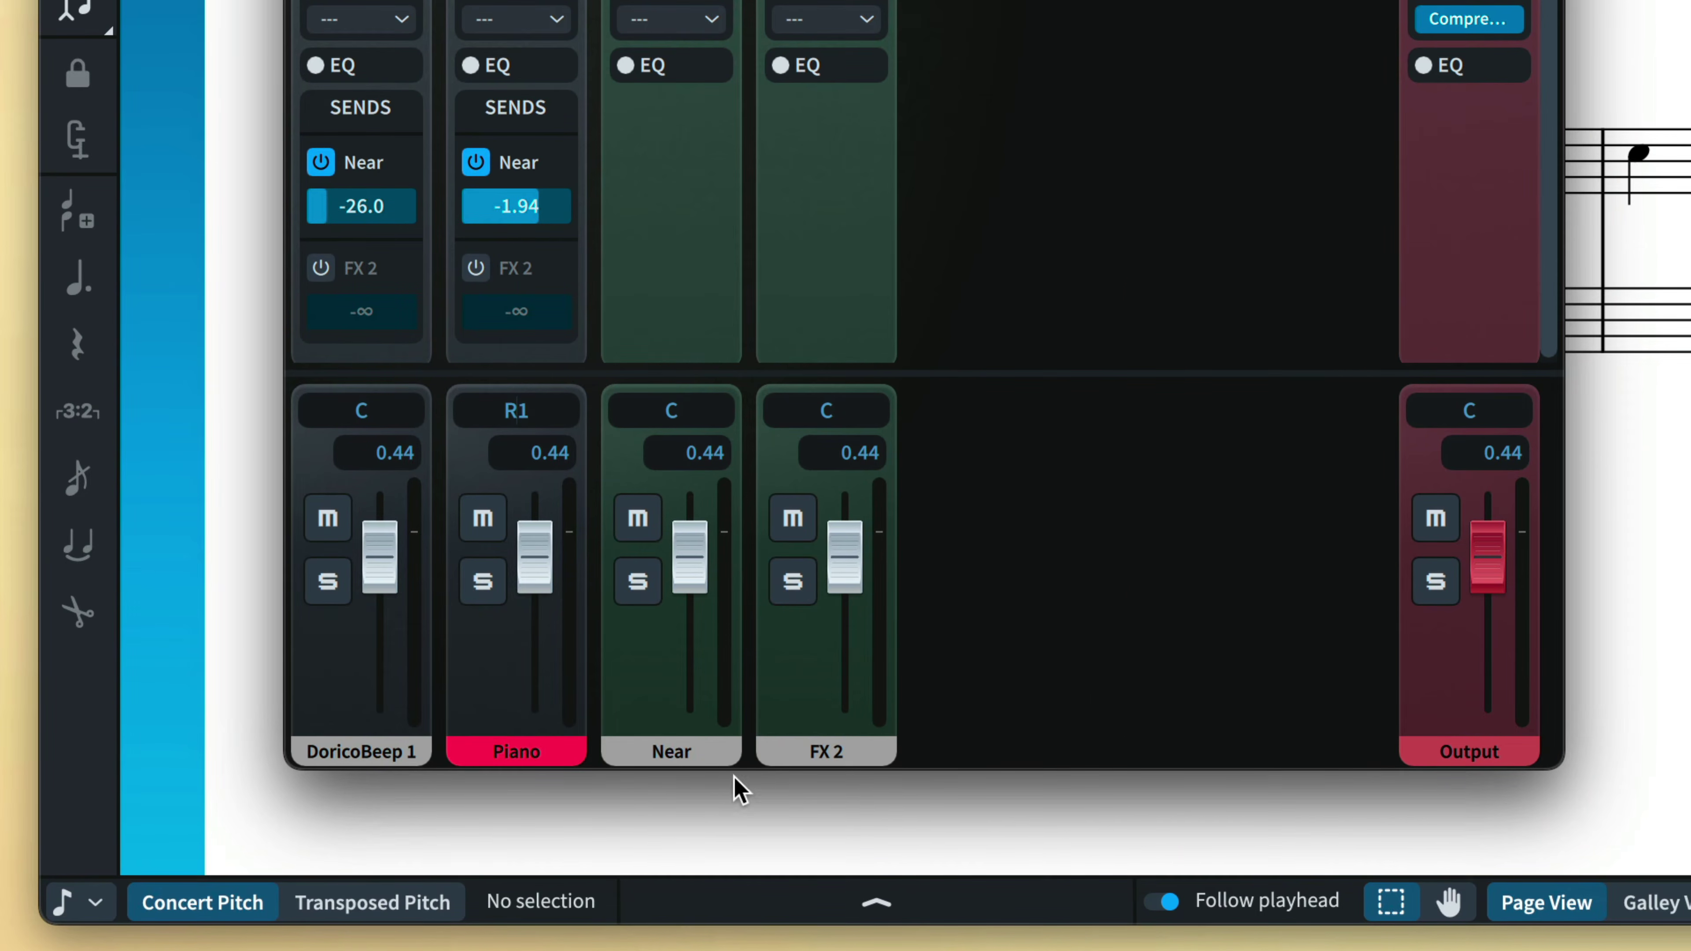
double_click(823, 752)
text(Far)
key(Return)
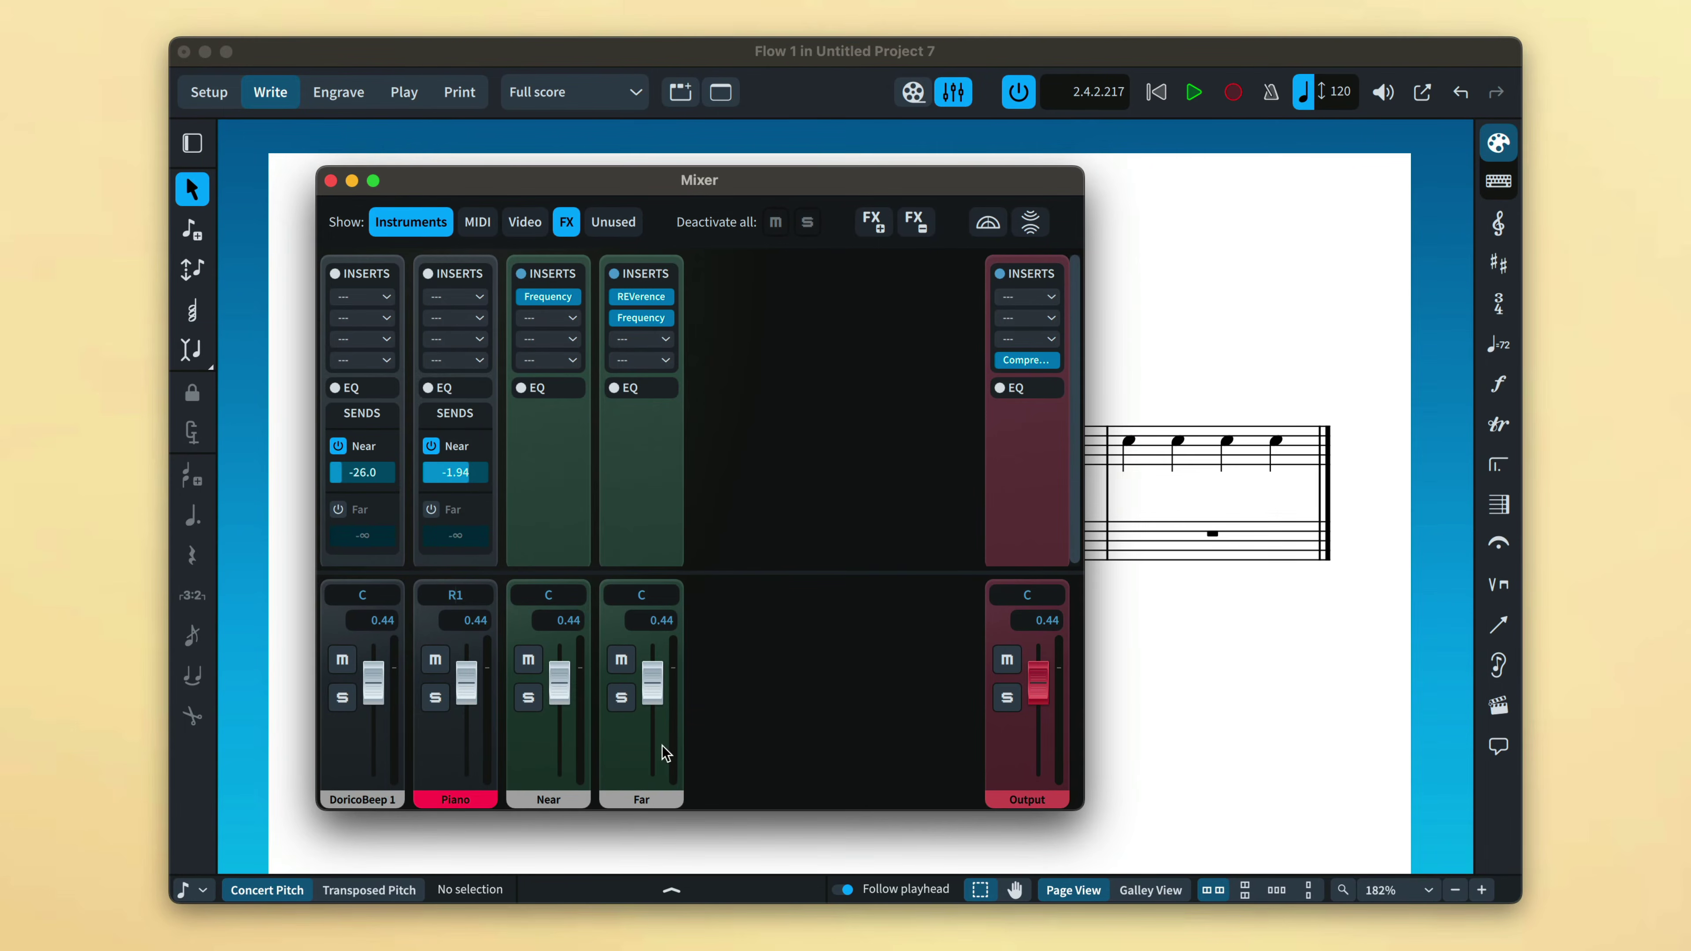
In Live Space, assign the near send to the Near channel and raise its level to 6.02 dB.
click(1031, 222)
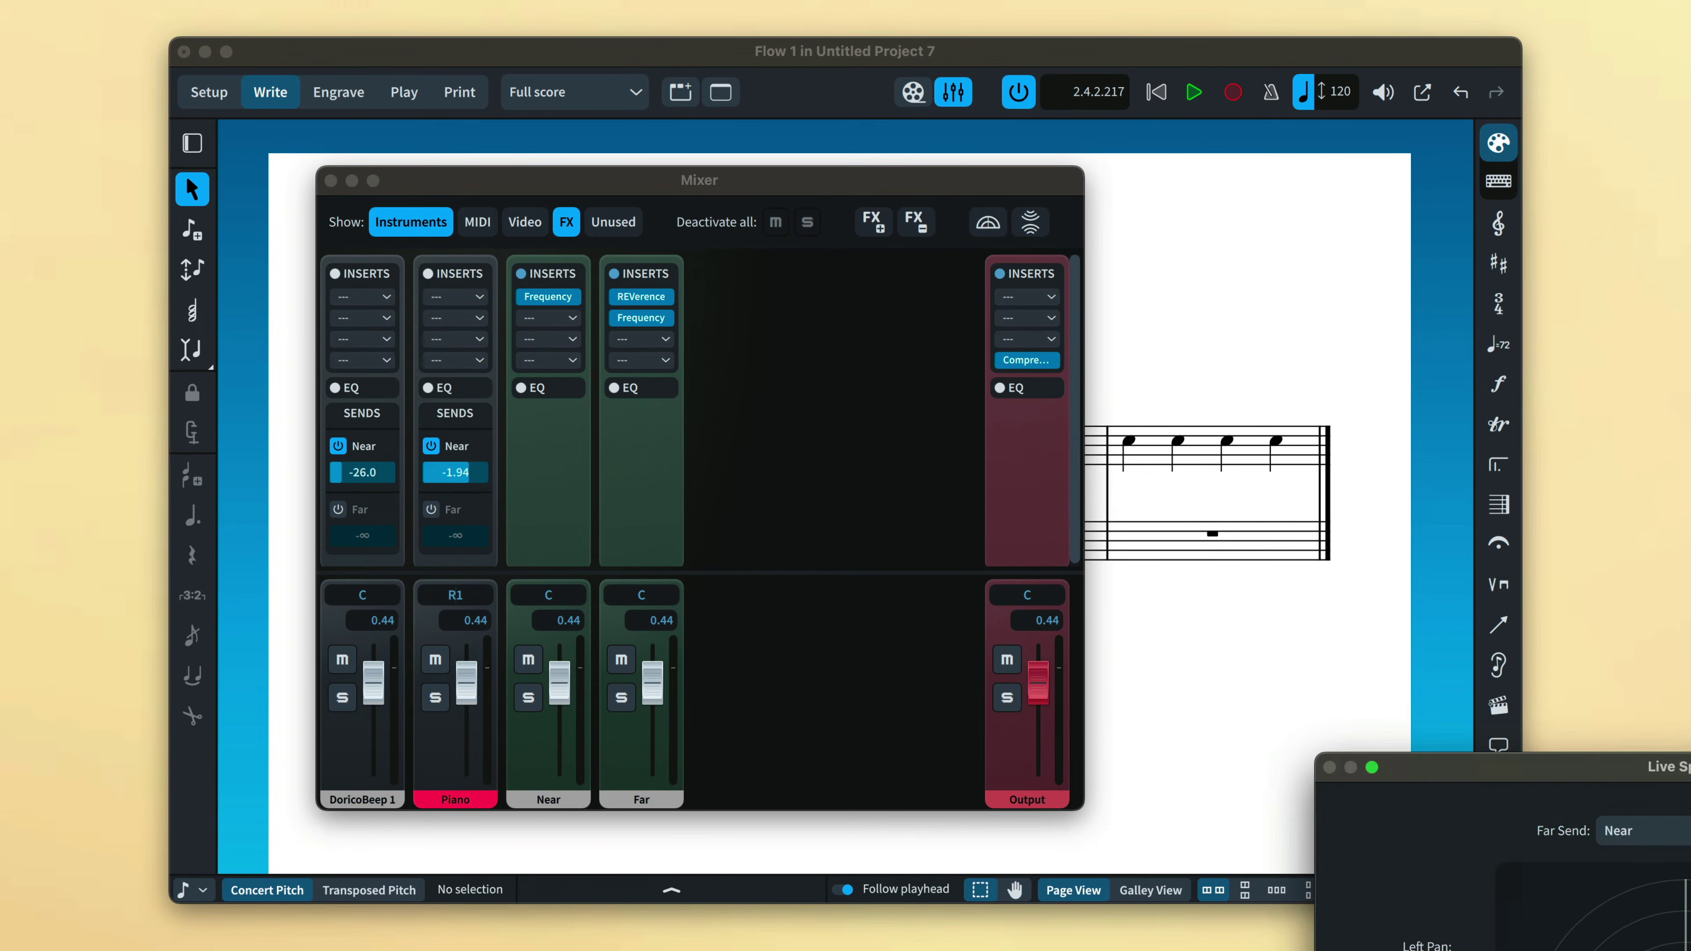
drag(1678, 767, 1076, 245)
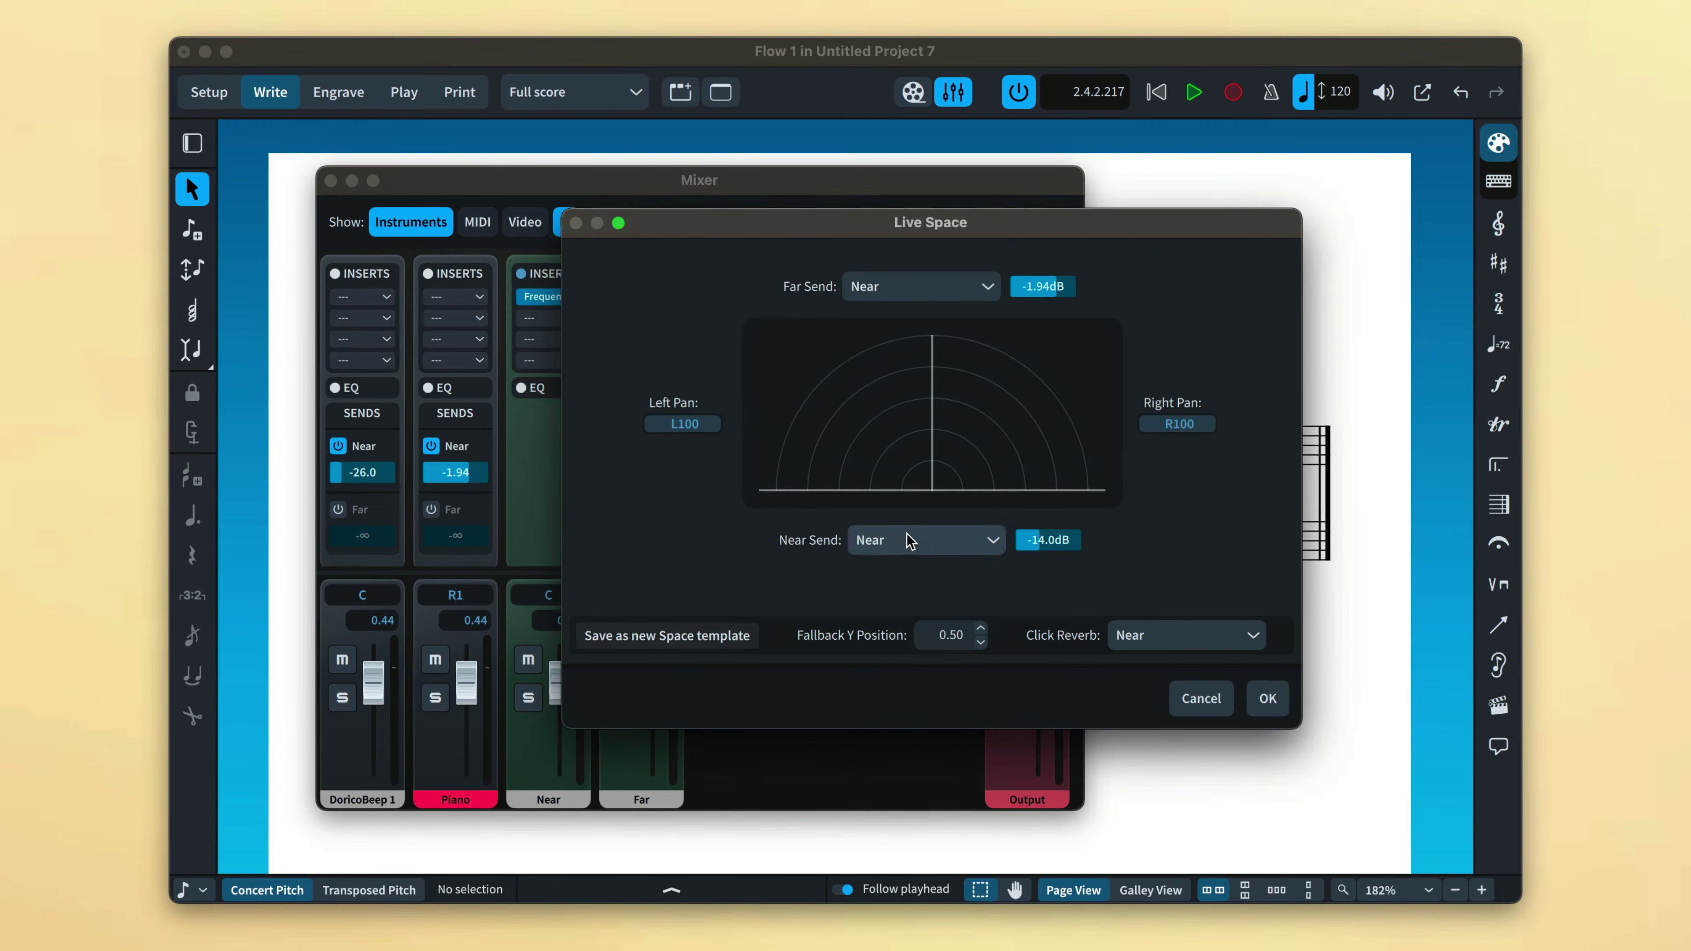
click(906, 548)
click(935, 591)
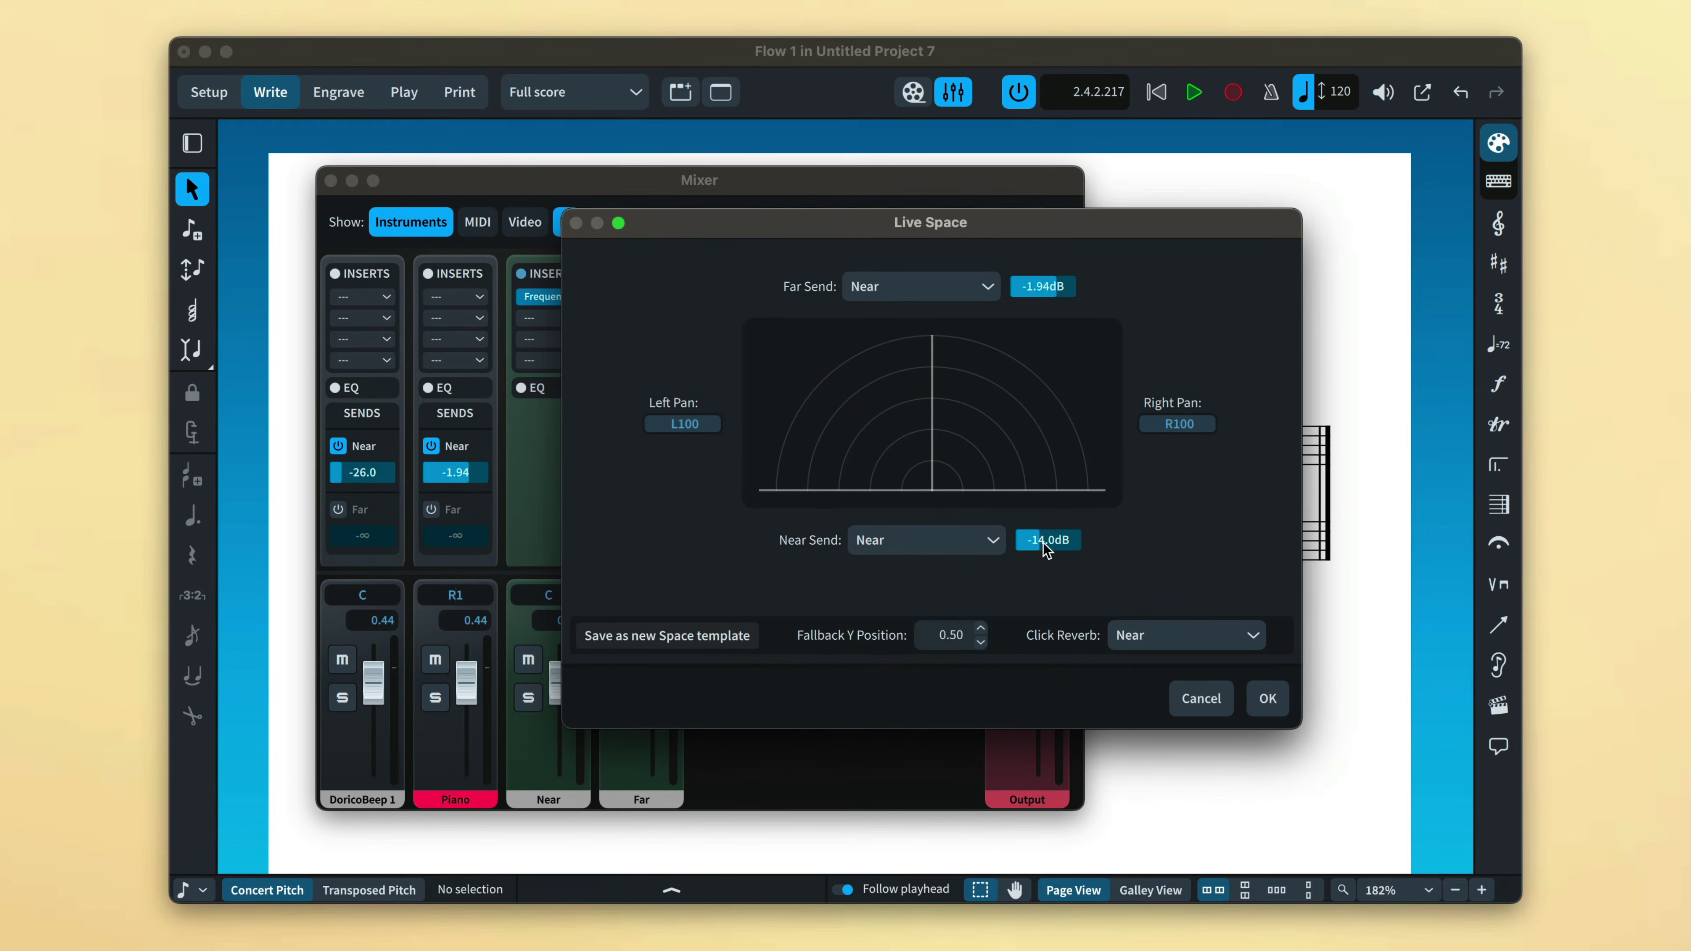
drag(1043, 543, 1084, 540)
Assign Live Space's far send to the Far channel at 6.02 dB and apply the settings.
click(953, 294)
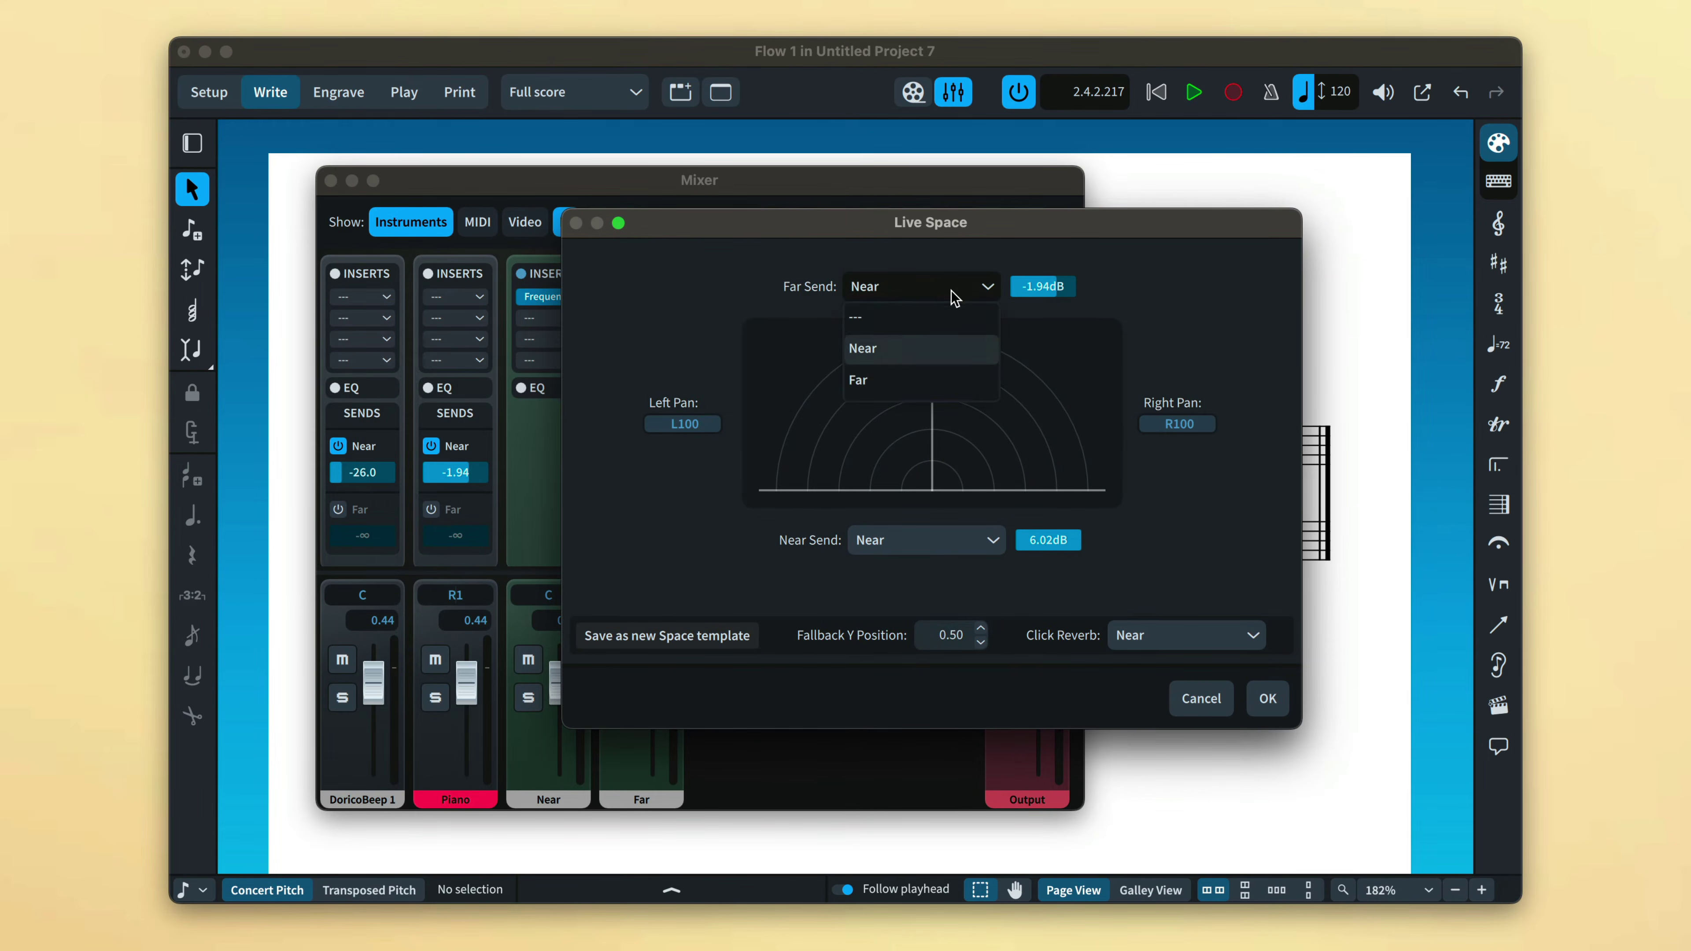
click(910, 382)
drag(1054, 297, 1087, 298)
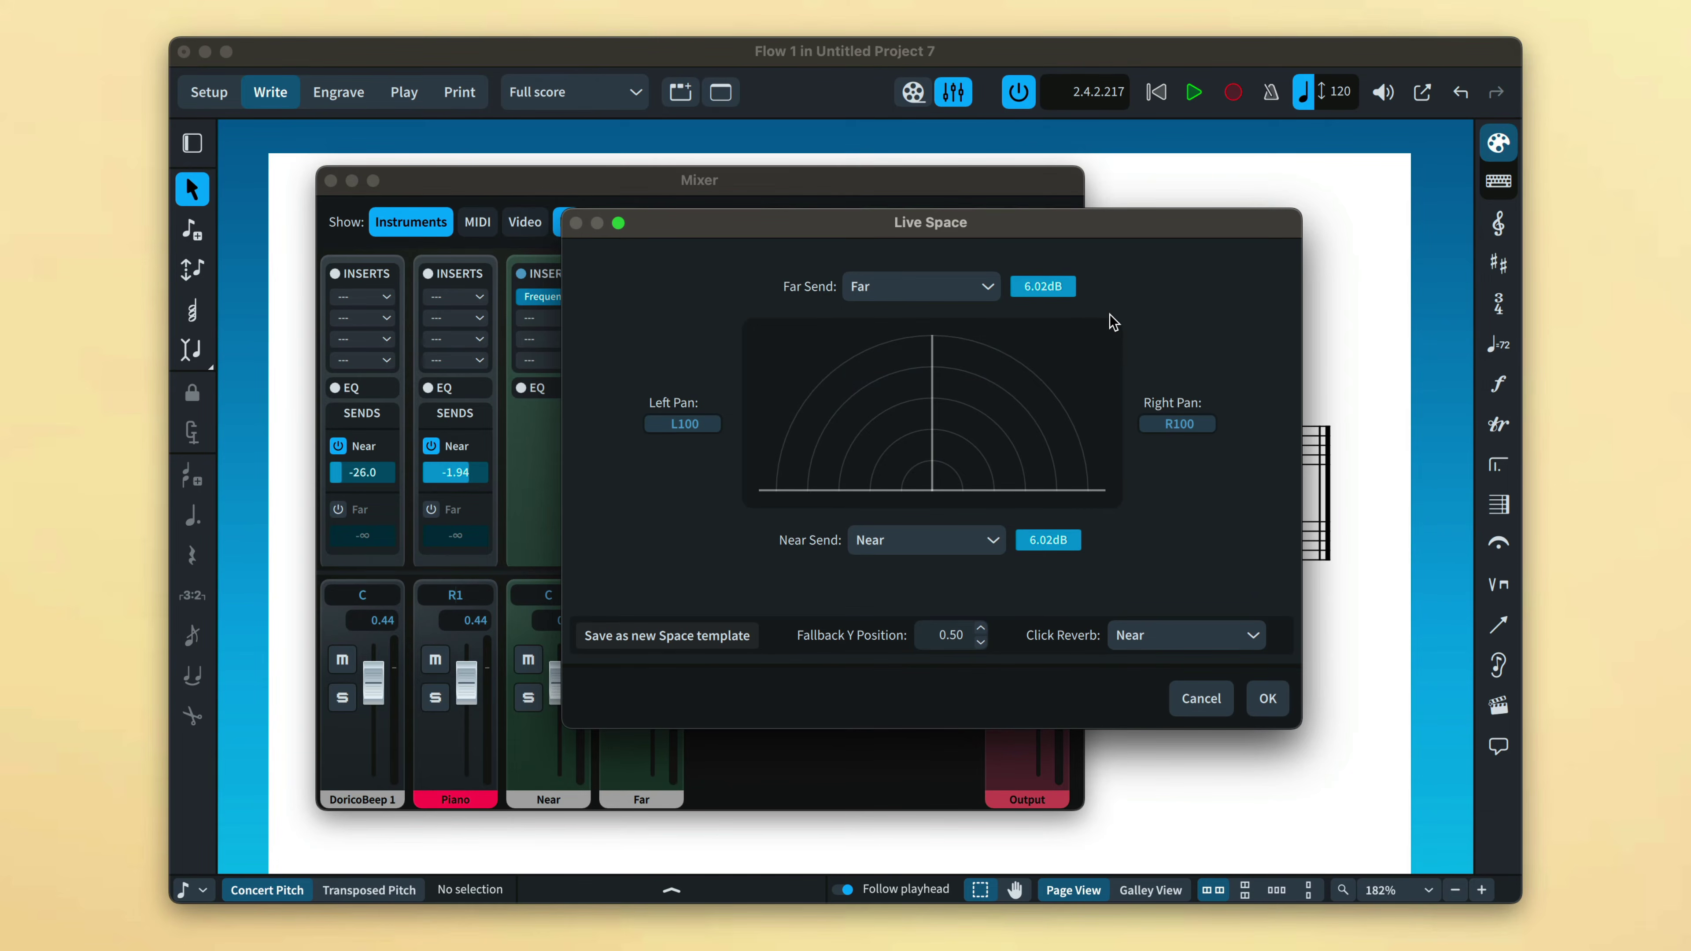
click(1267, 698)
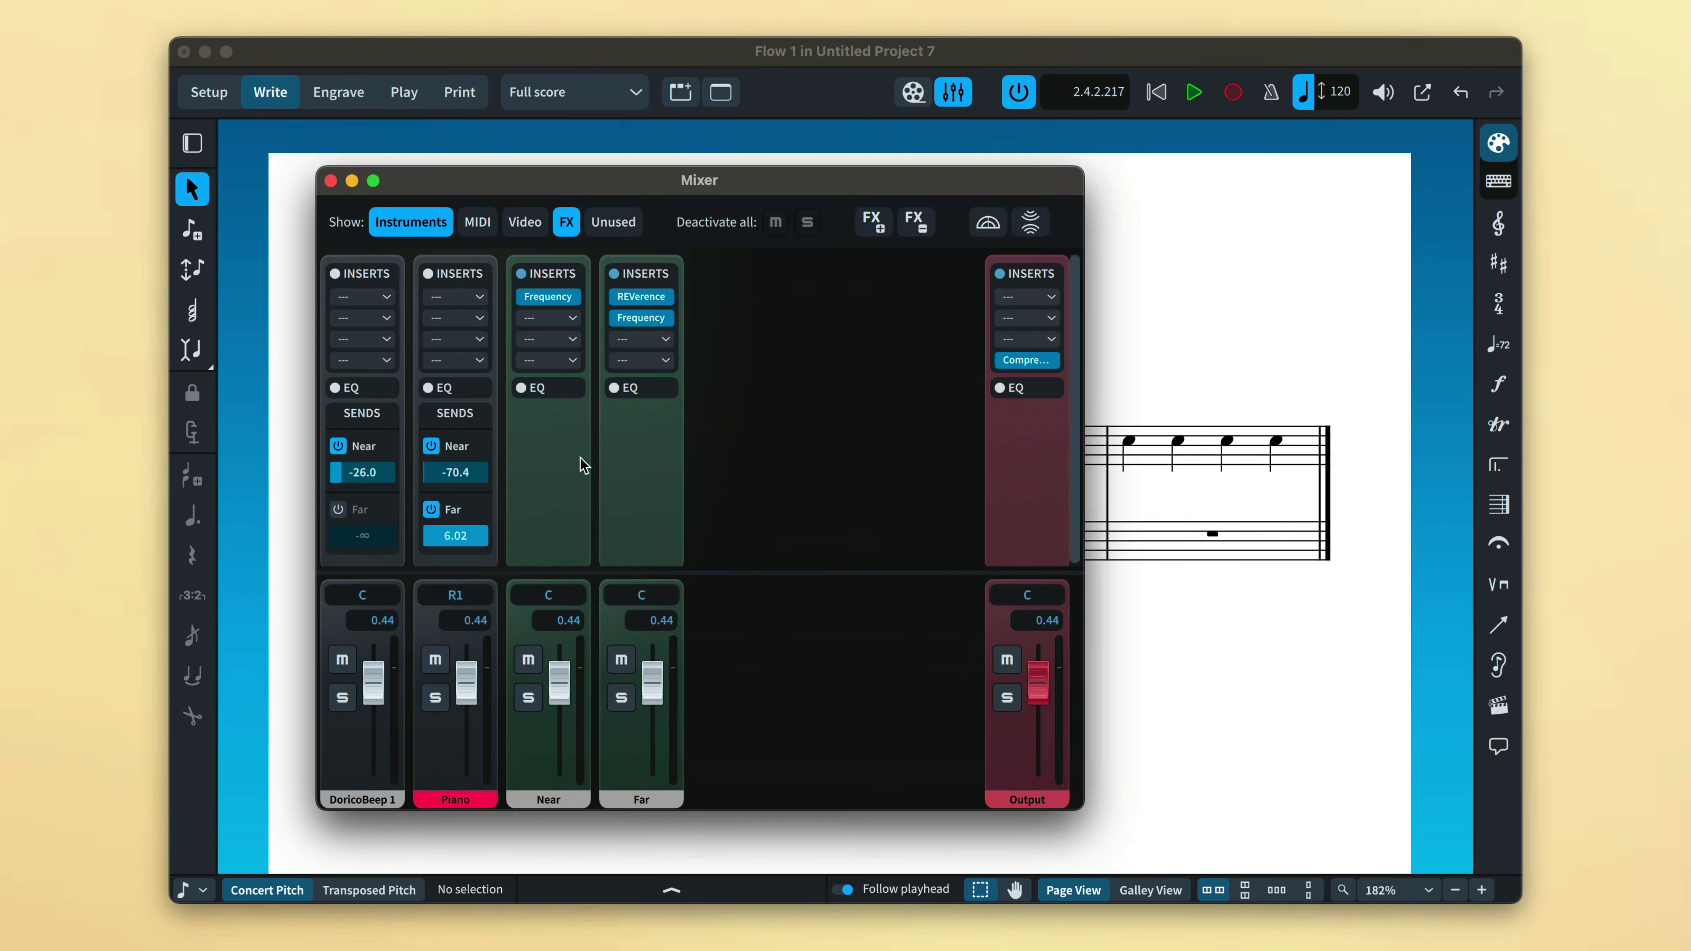
In Live Stage, move the Piano to the front centre of the stage and back to the rear centre.
drag(789, 181, 966, 604)
click(1156, 638)
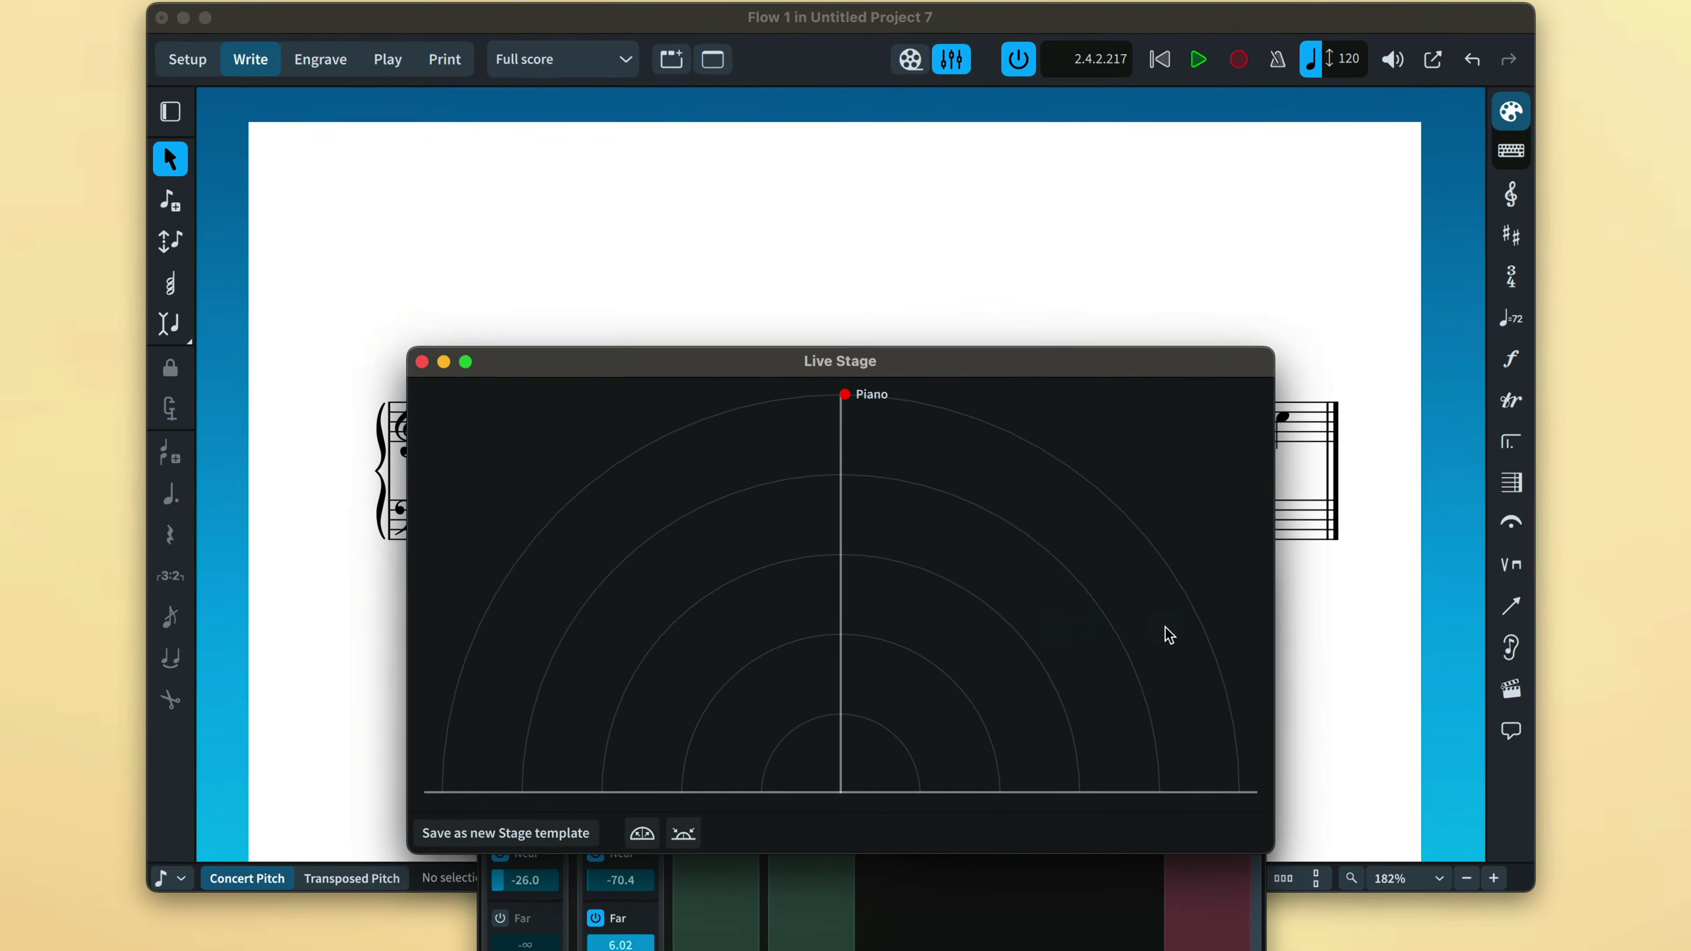
drag(936, 361, 1024, 517)
drag(917, 543, 970, 657)
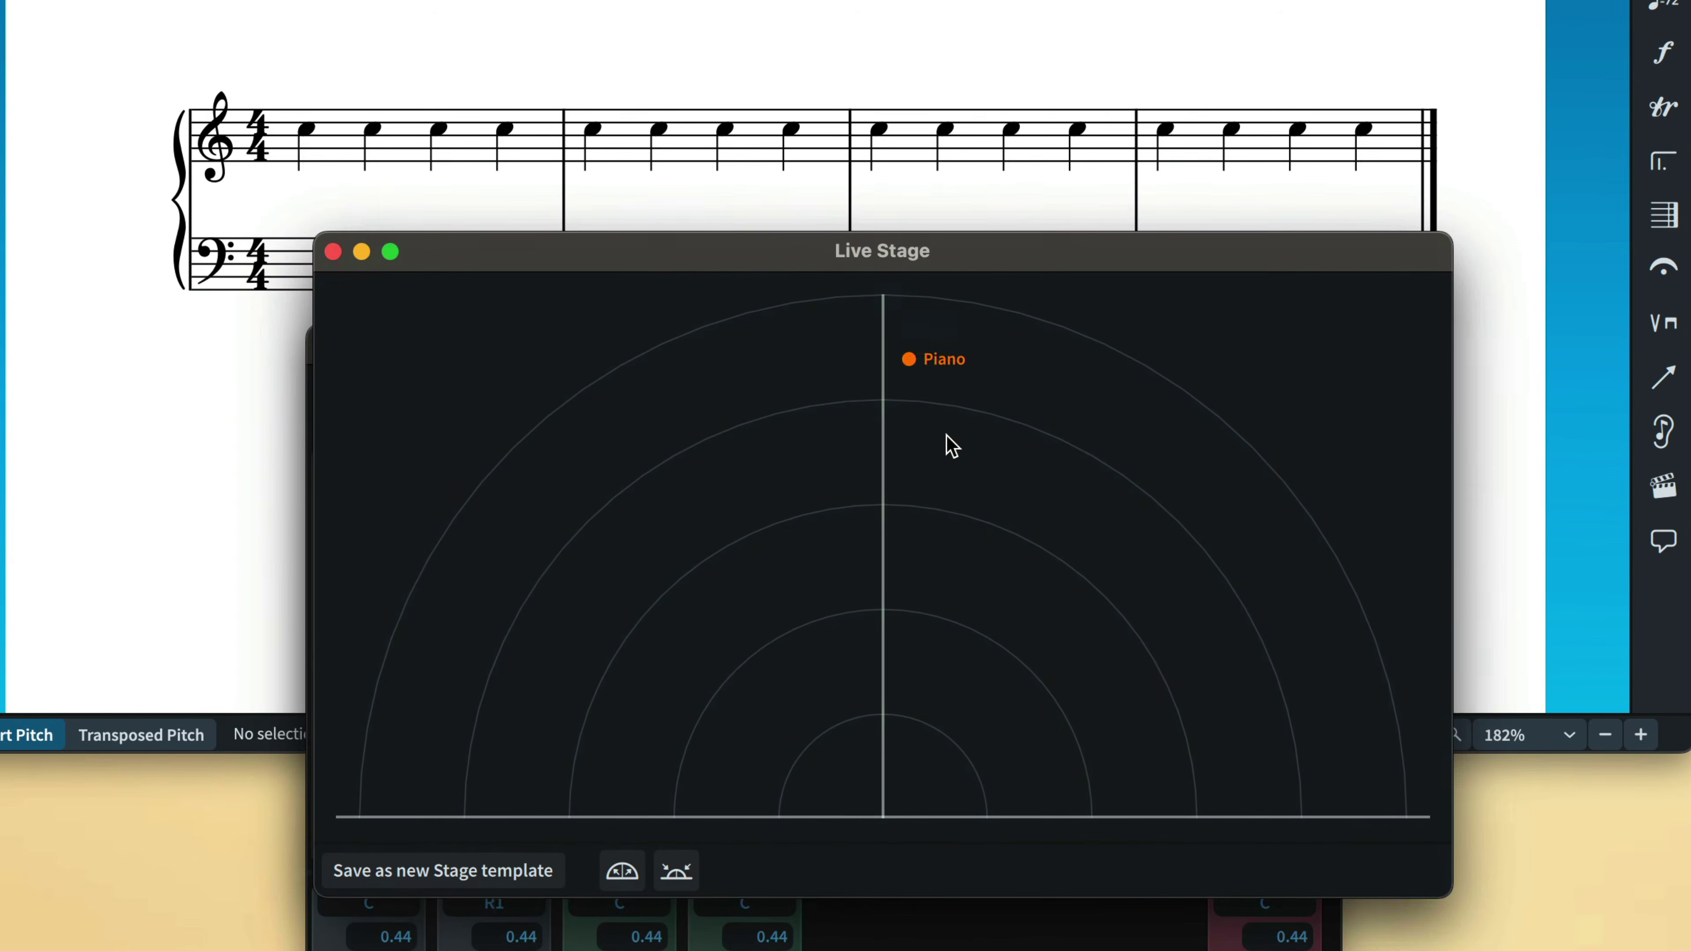
drag(952, 445, 913, 826)
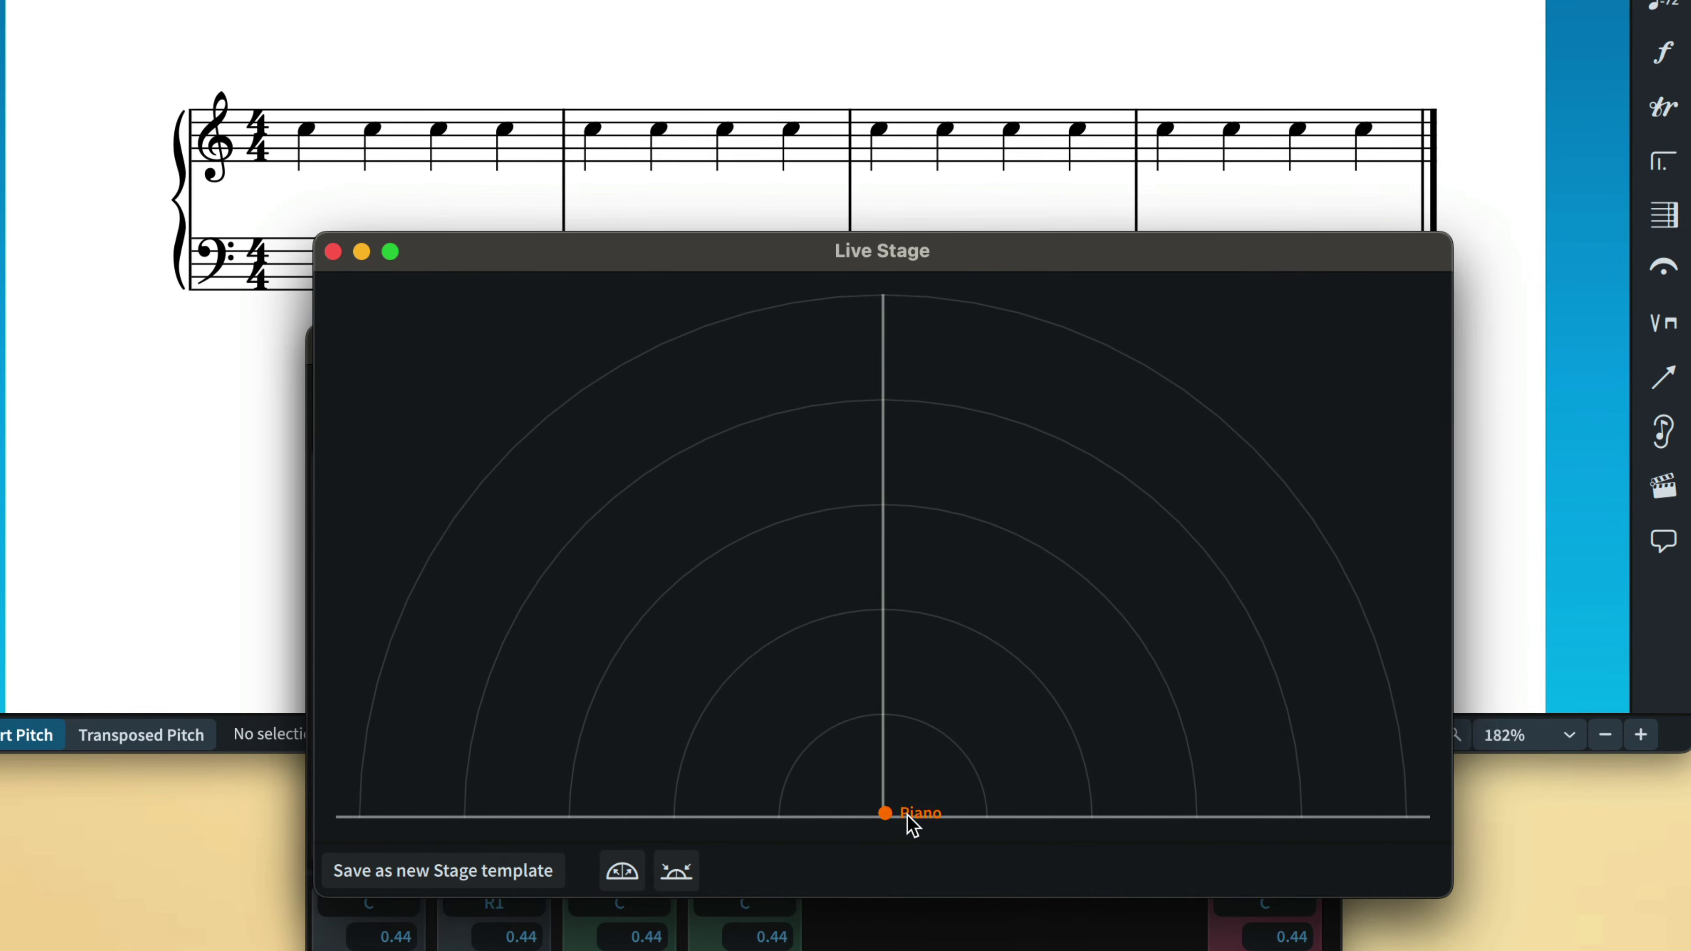
drag(912, 826, 865, 300)
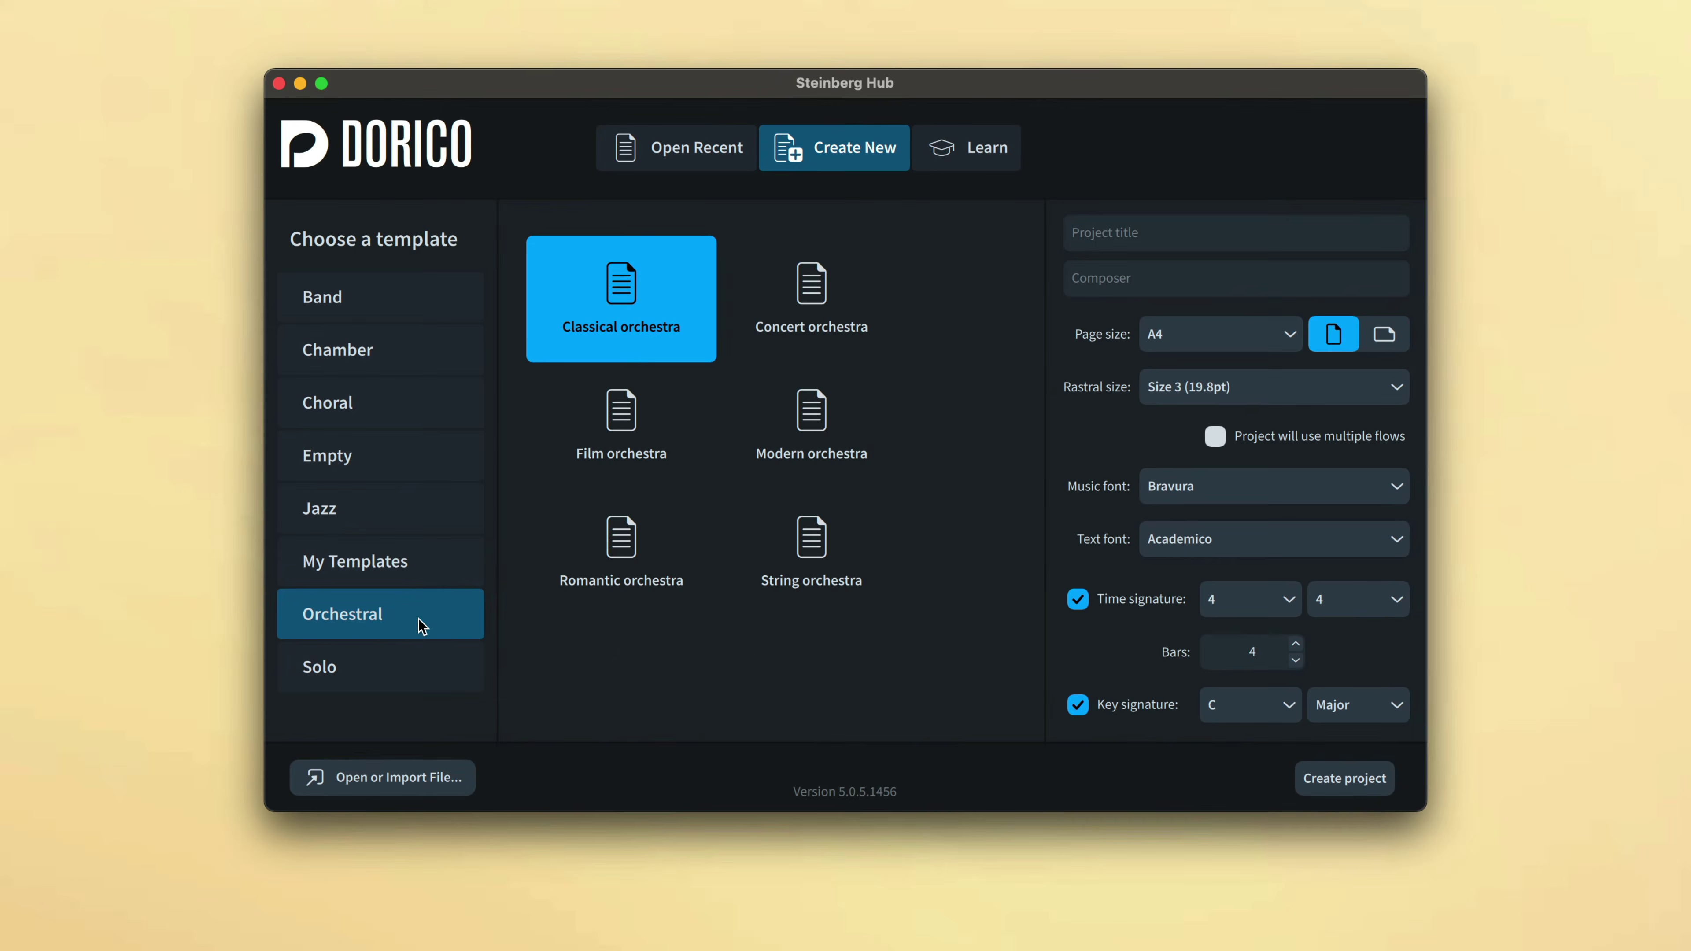
Create a project from the Chamber category's Brass quintet template and show its instruments in Live Stage.
click(425, 311)
click(419, 361)
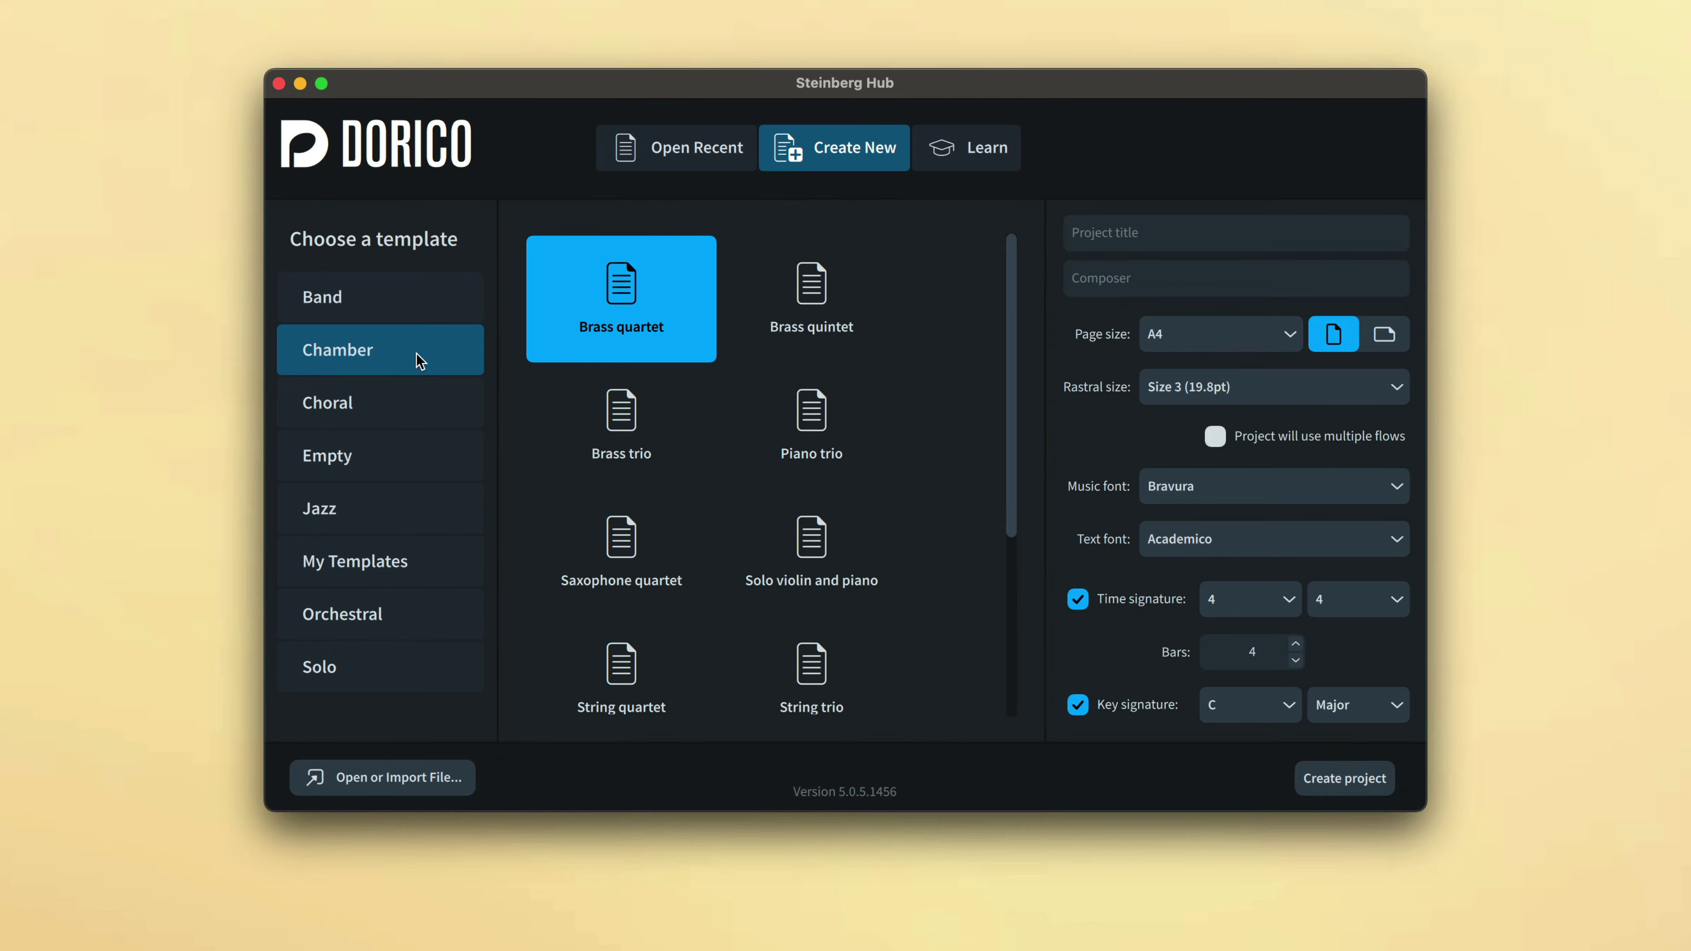
click(415, 409)
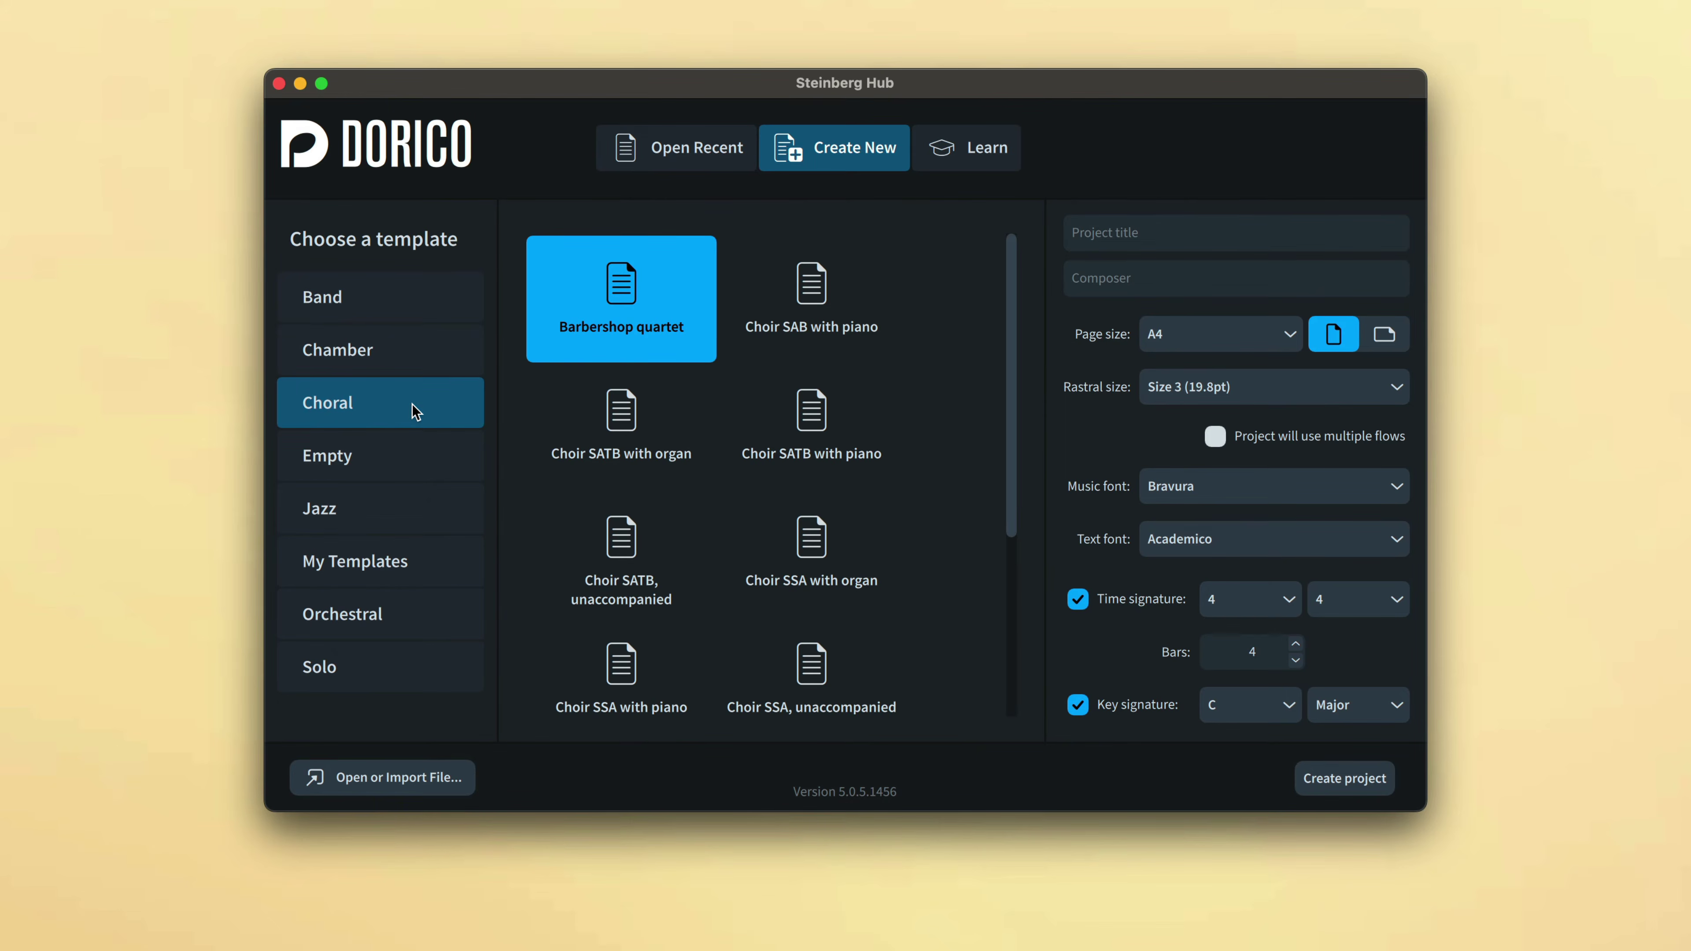
click(415, 370)
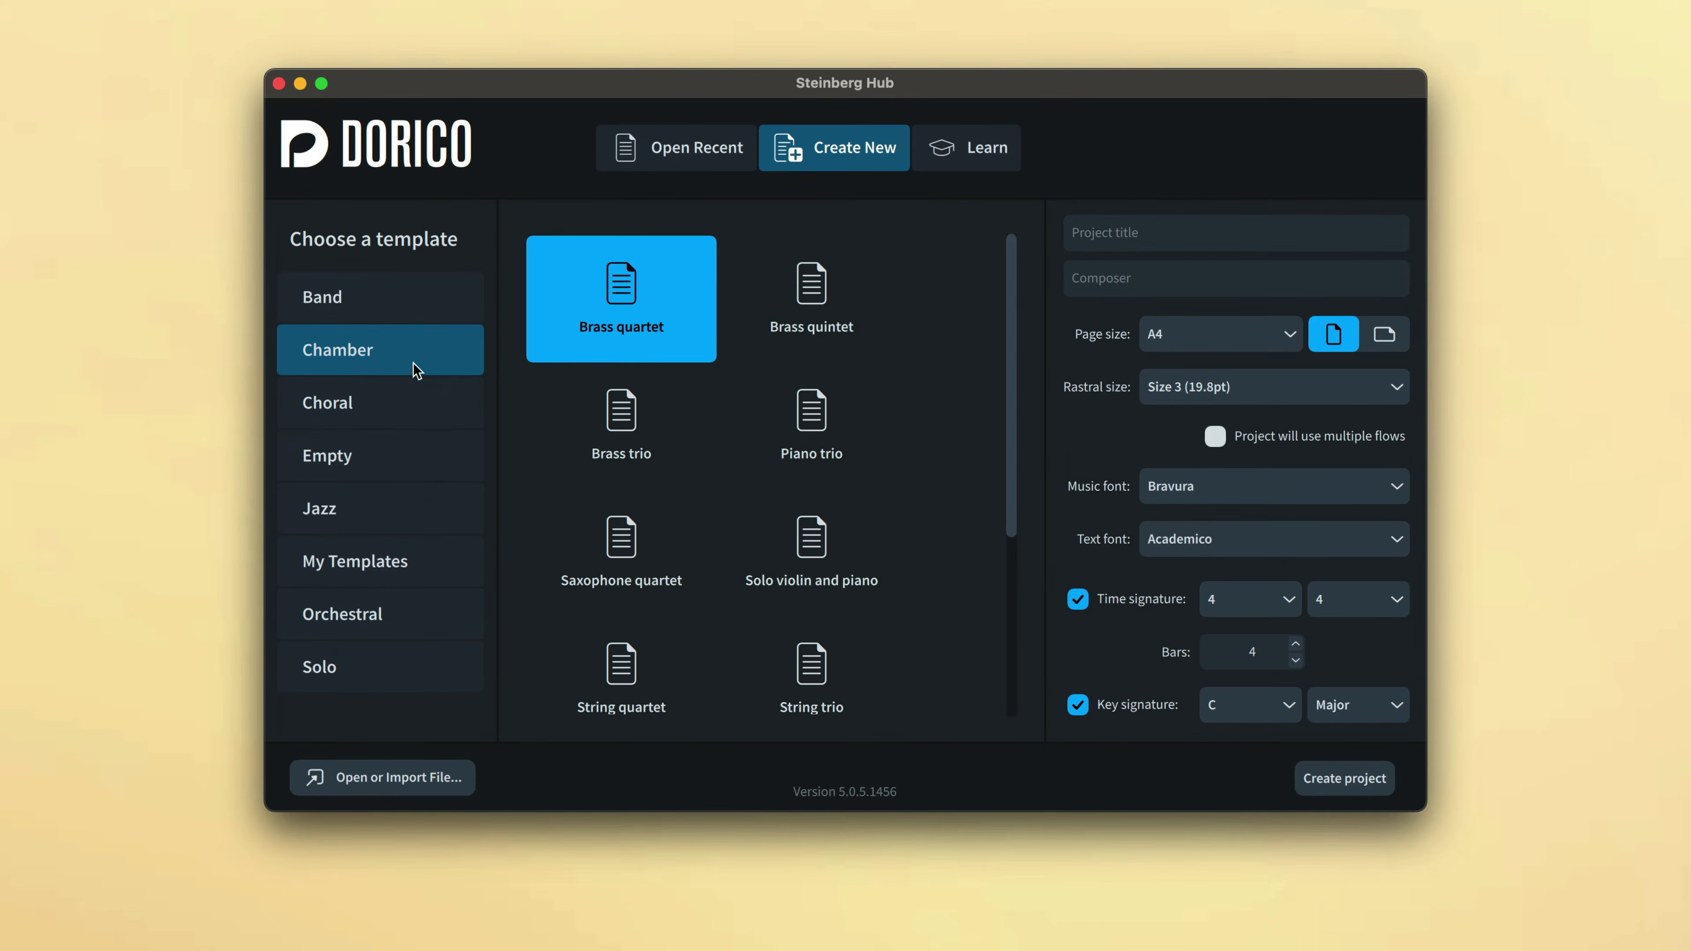
double_click(857, 307)
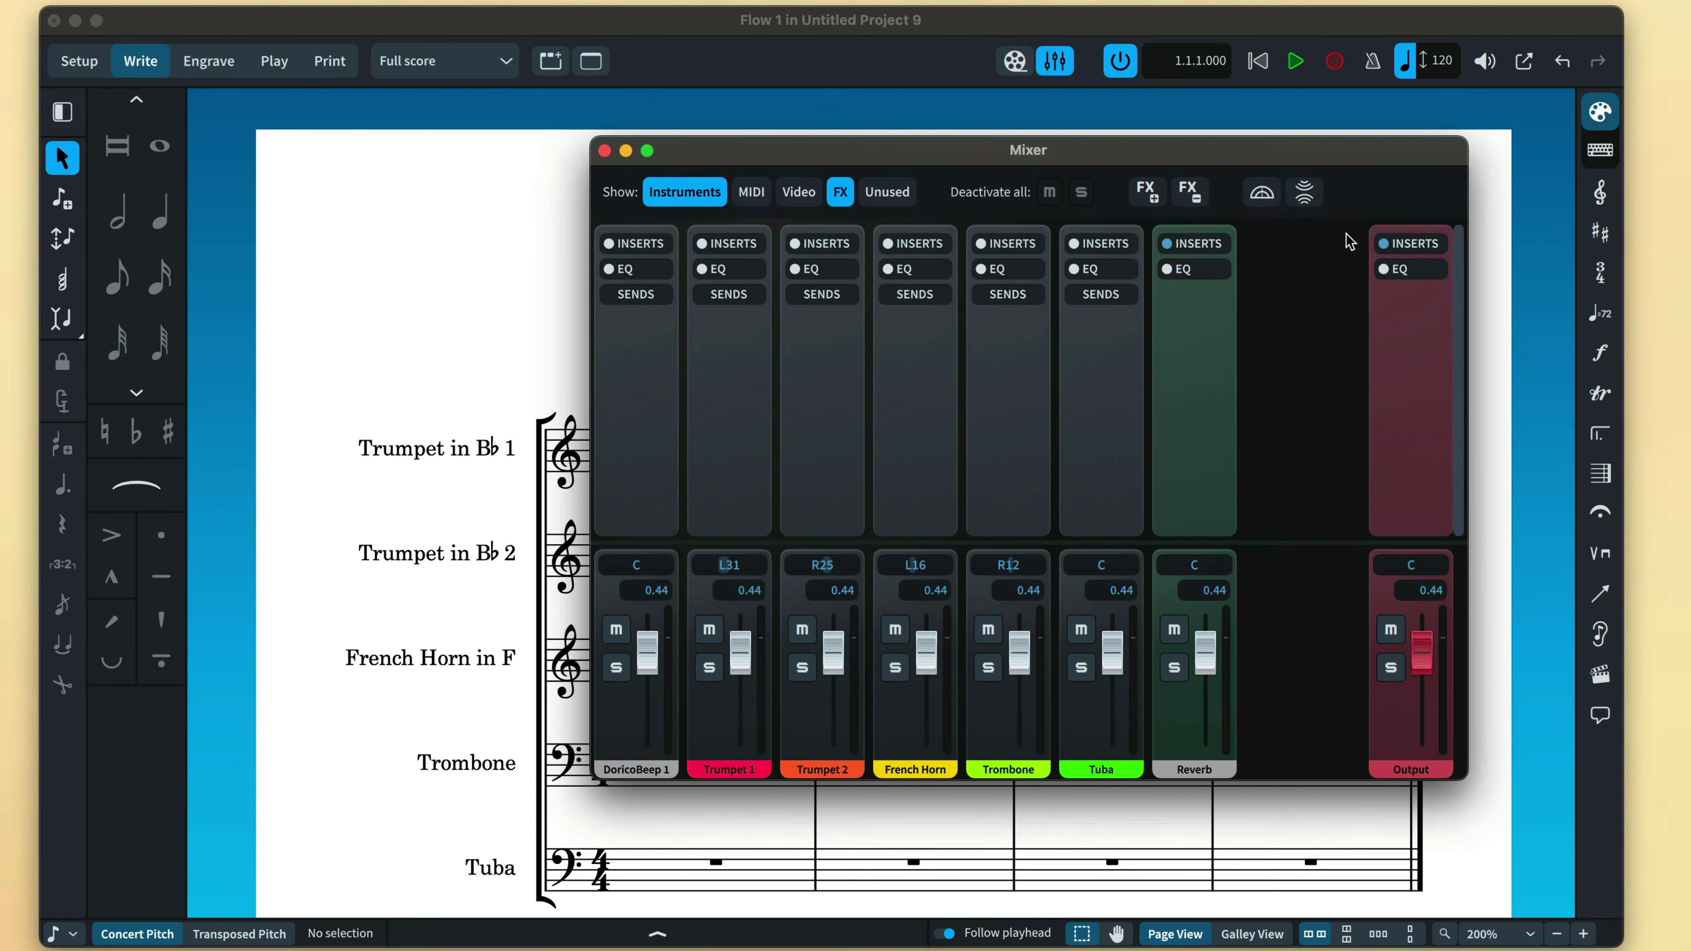
click(1262, 193)
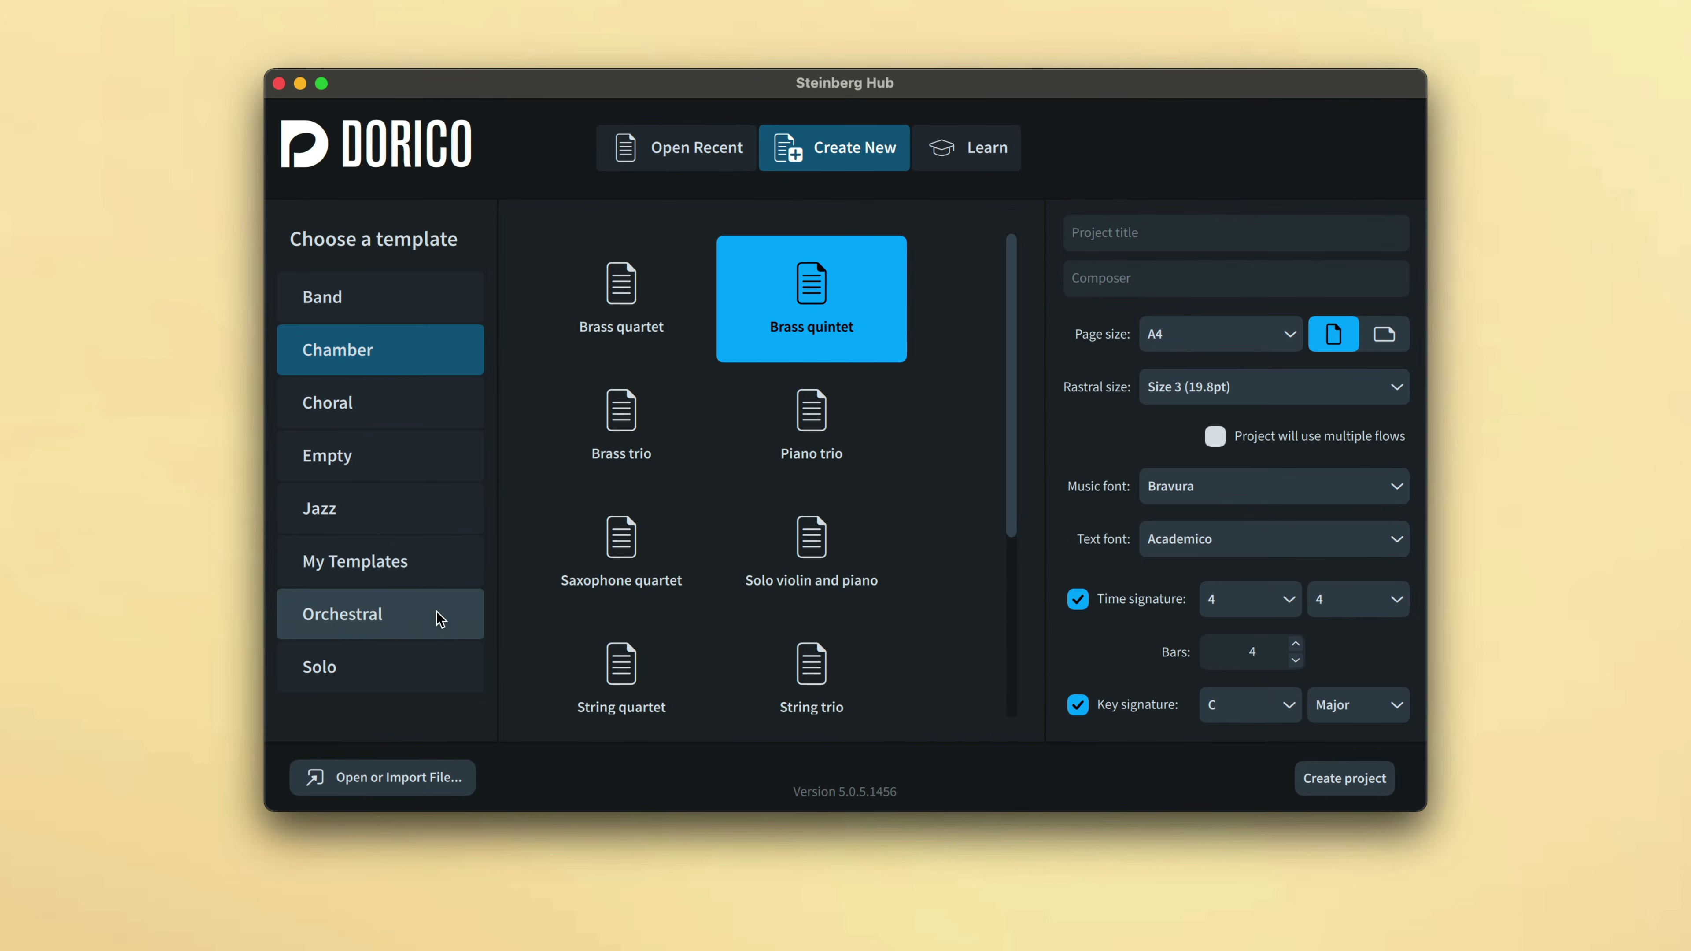
Create a project from the Film orchestra template and apply the Concert Band stage template to it.
click(441, 618)
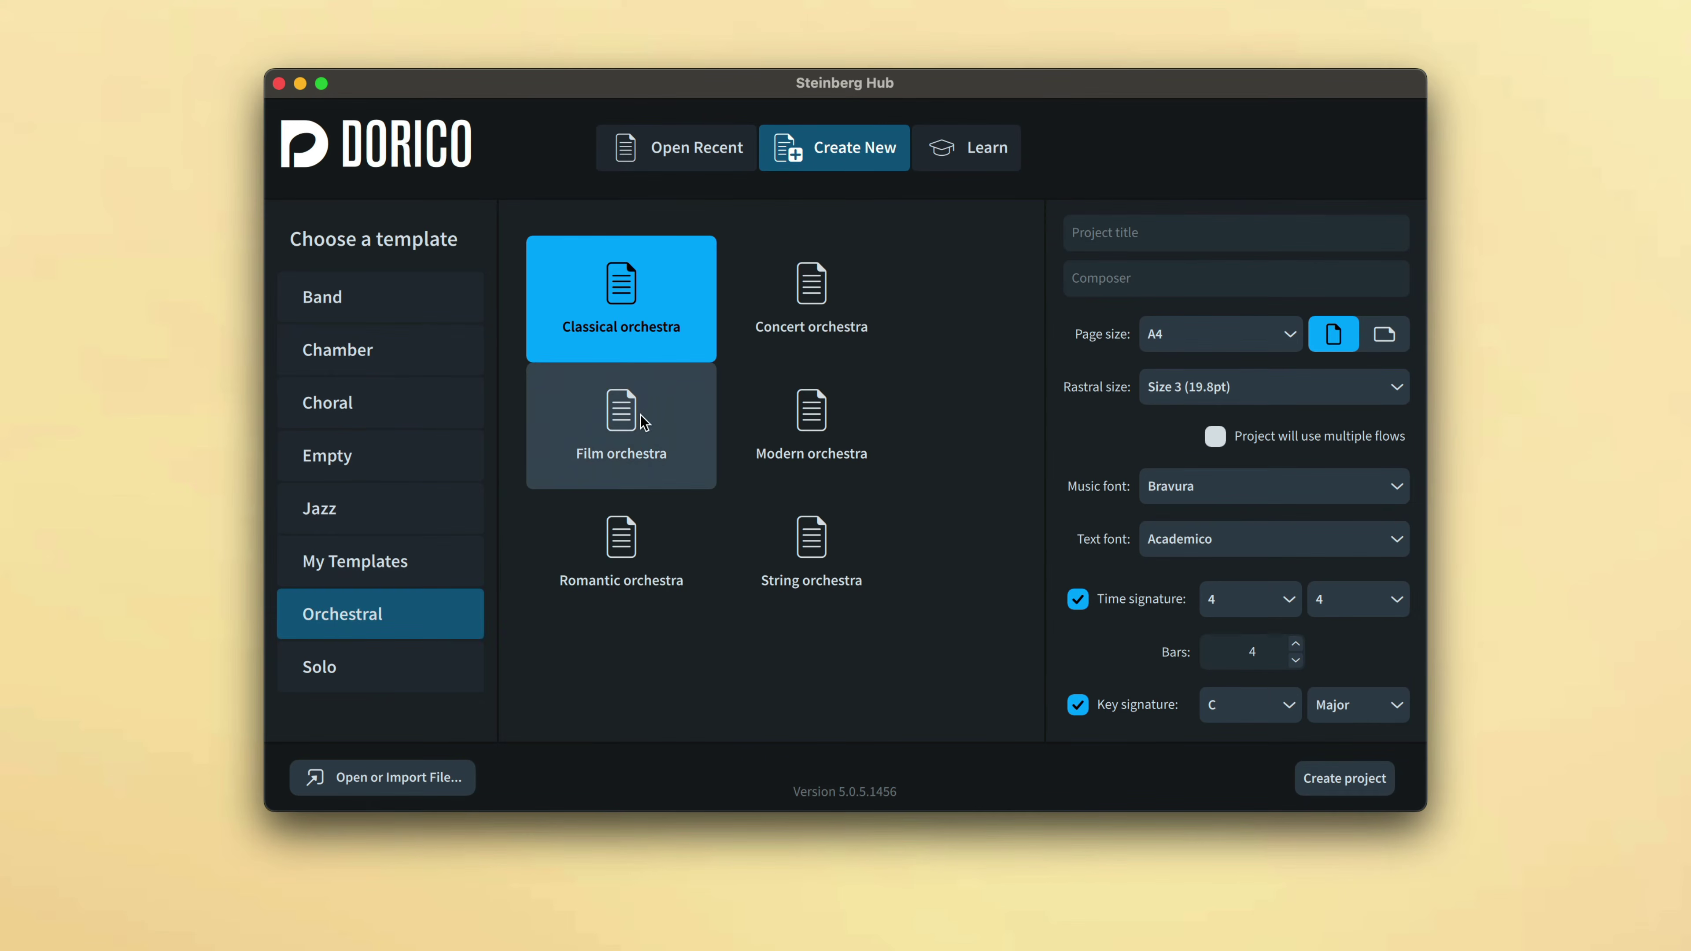
double_click(669, 425)
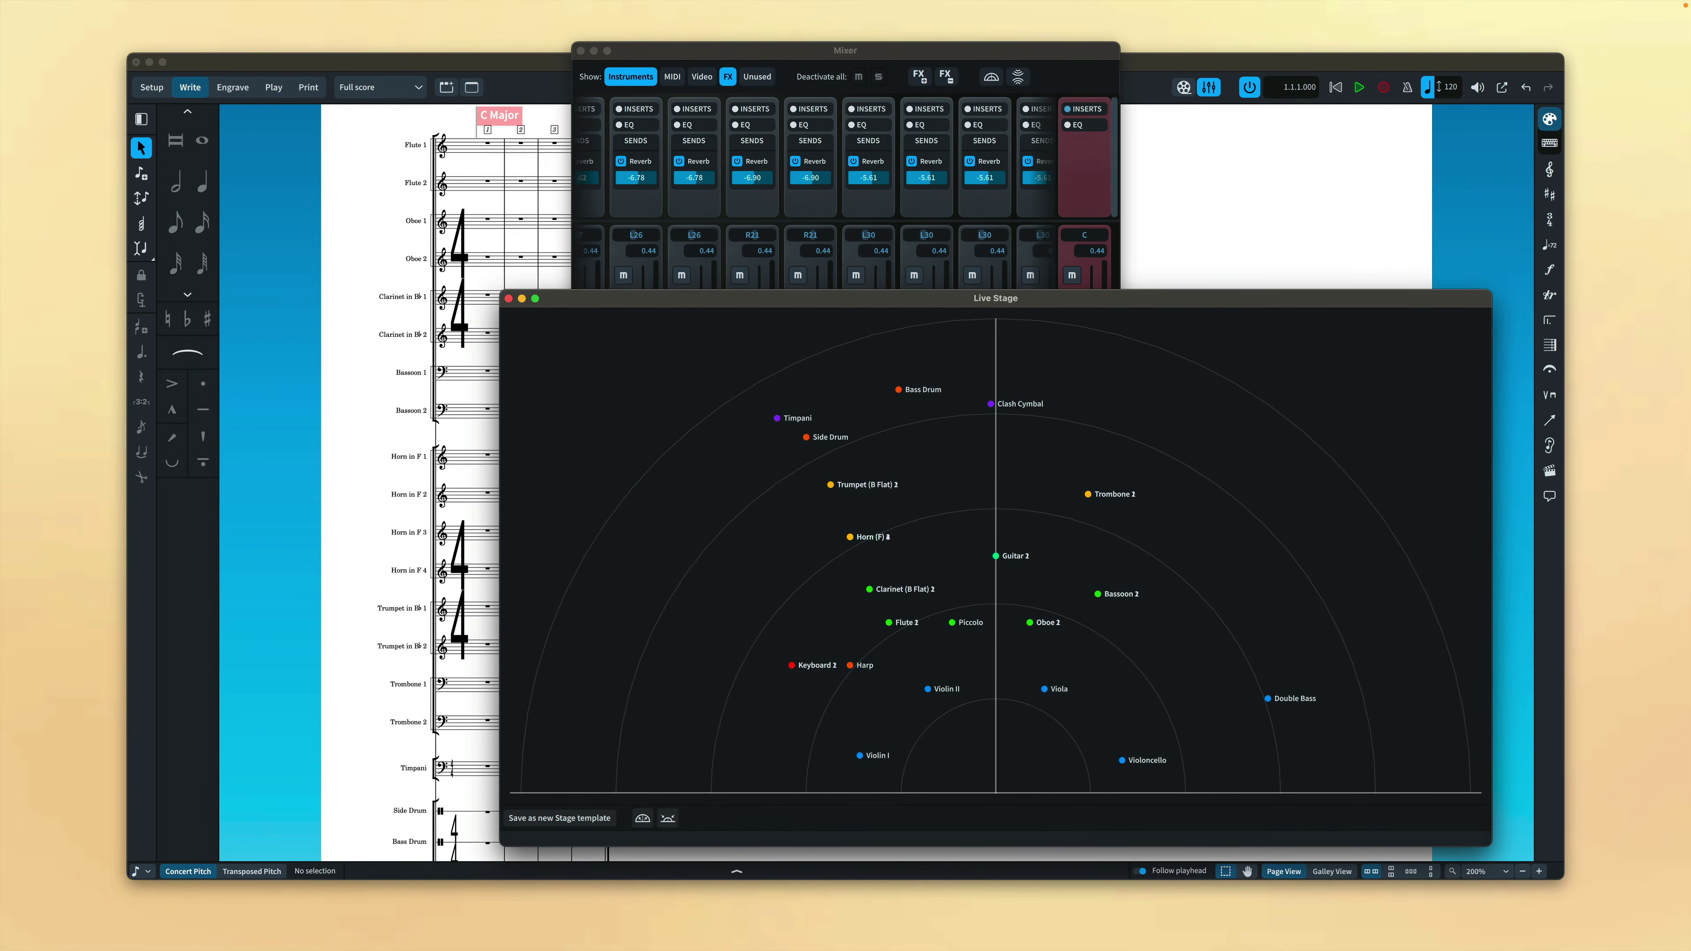
click(177, 8)
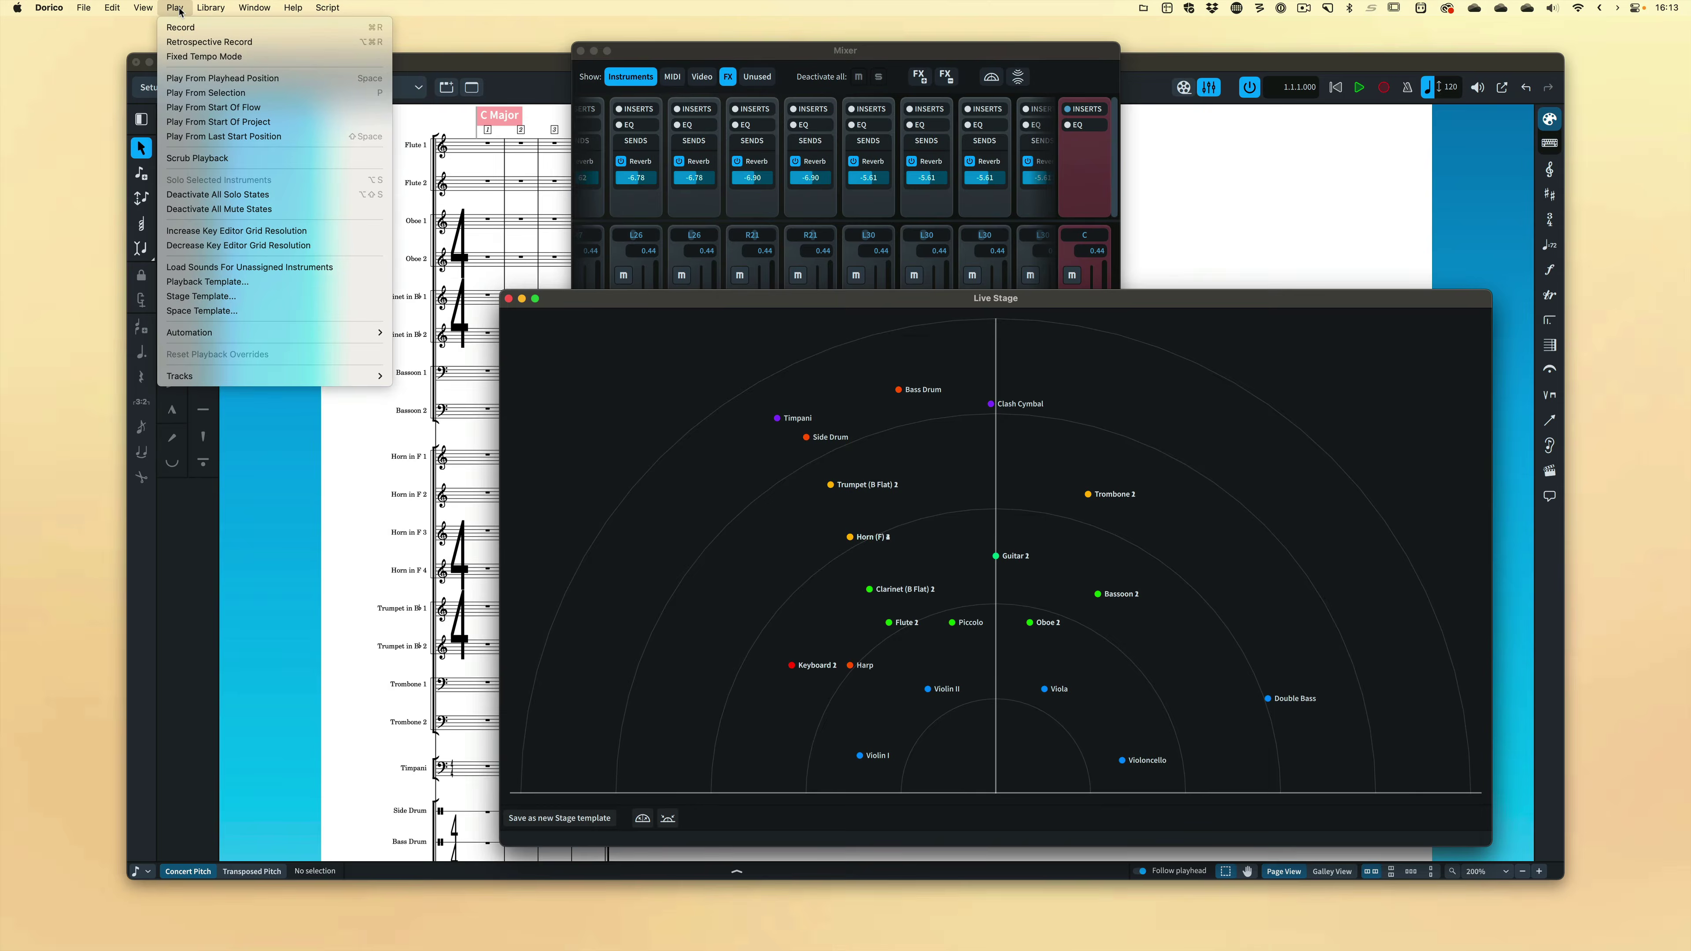
click(247, 297)
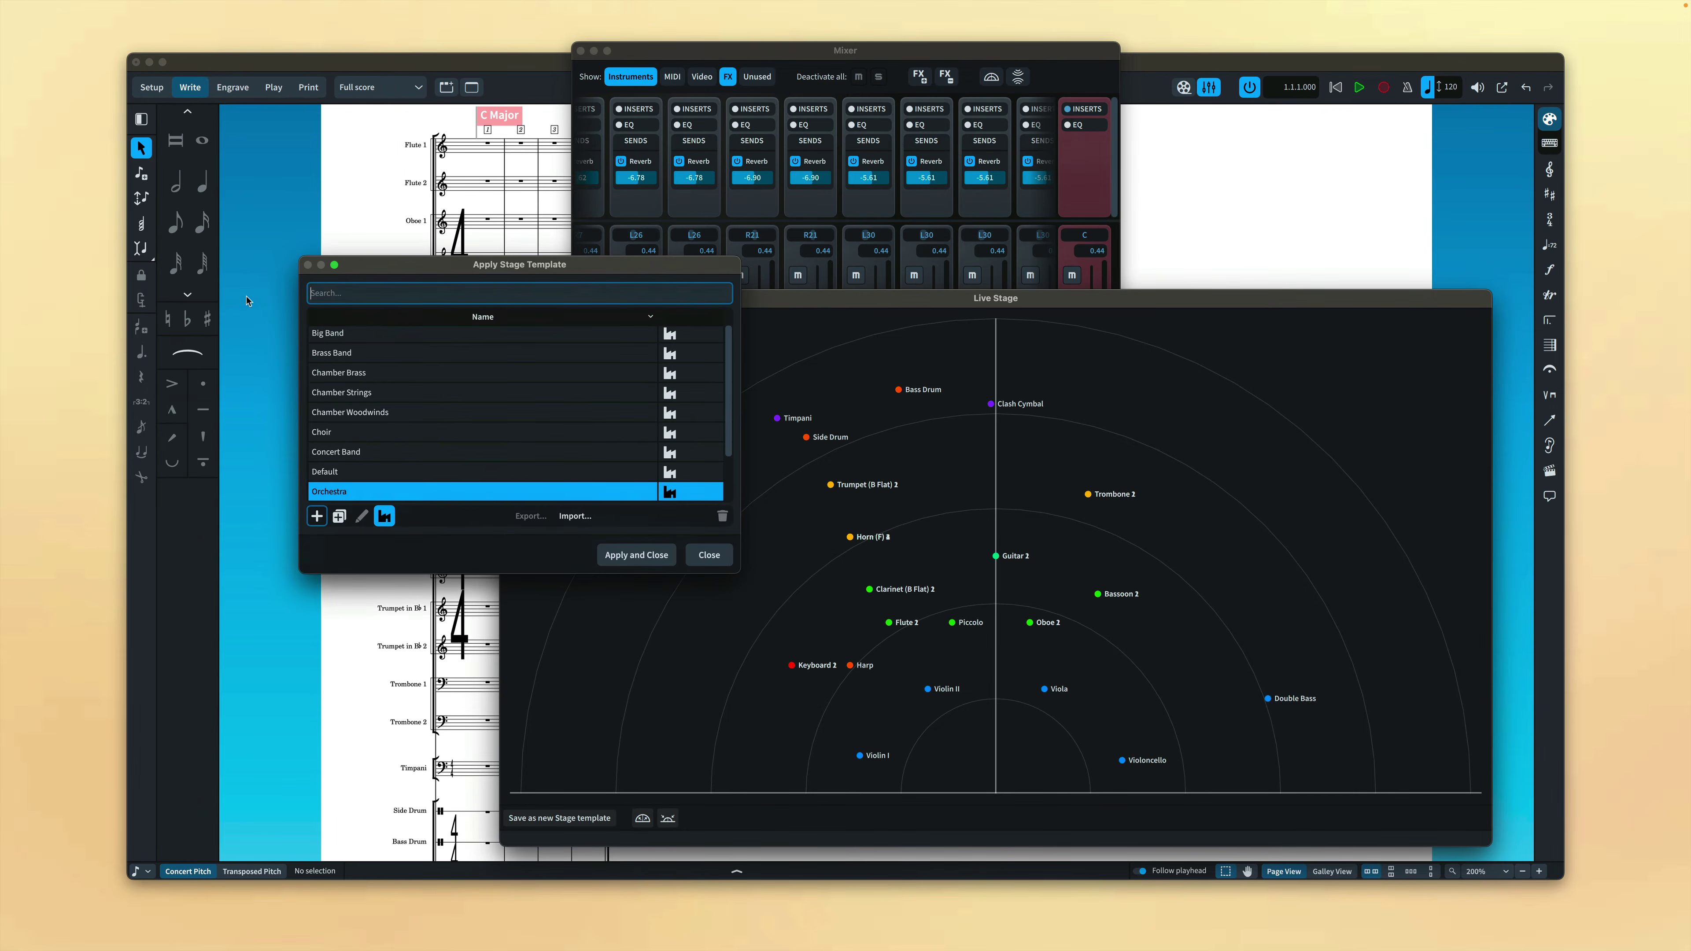
double_click(402, 453)
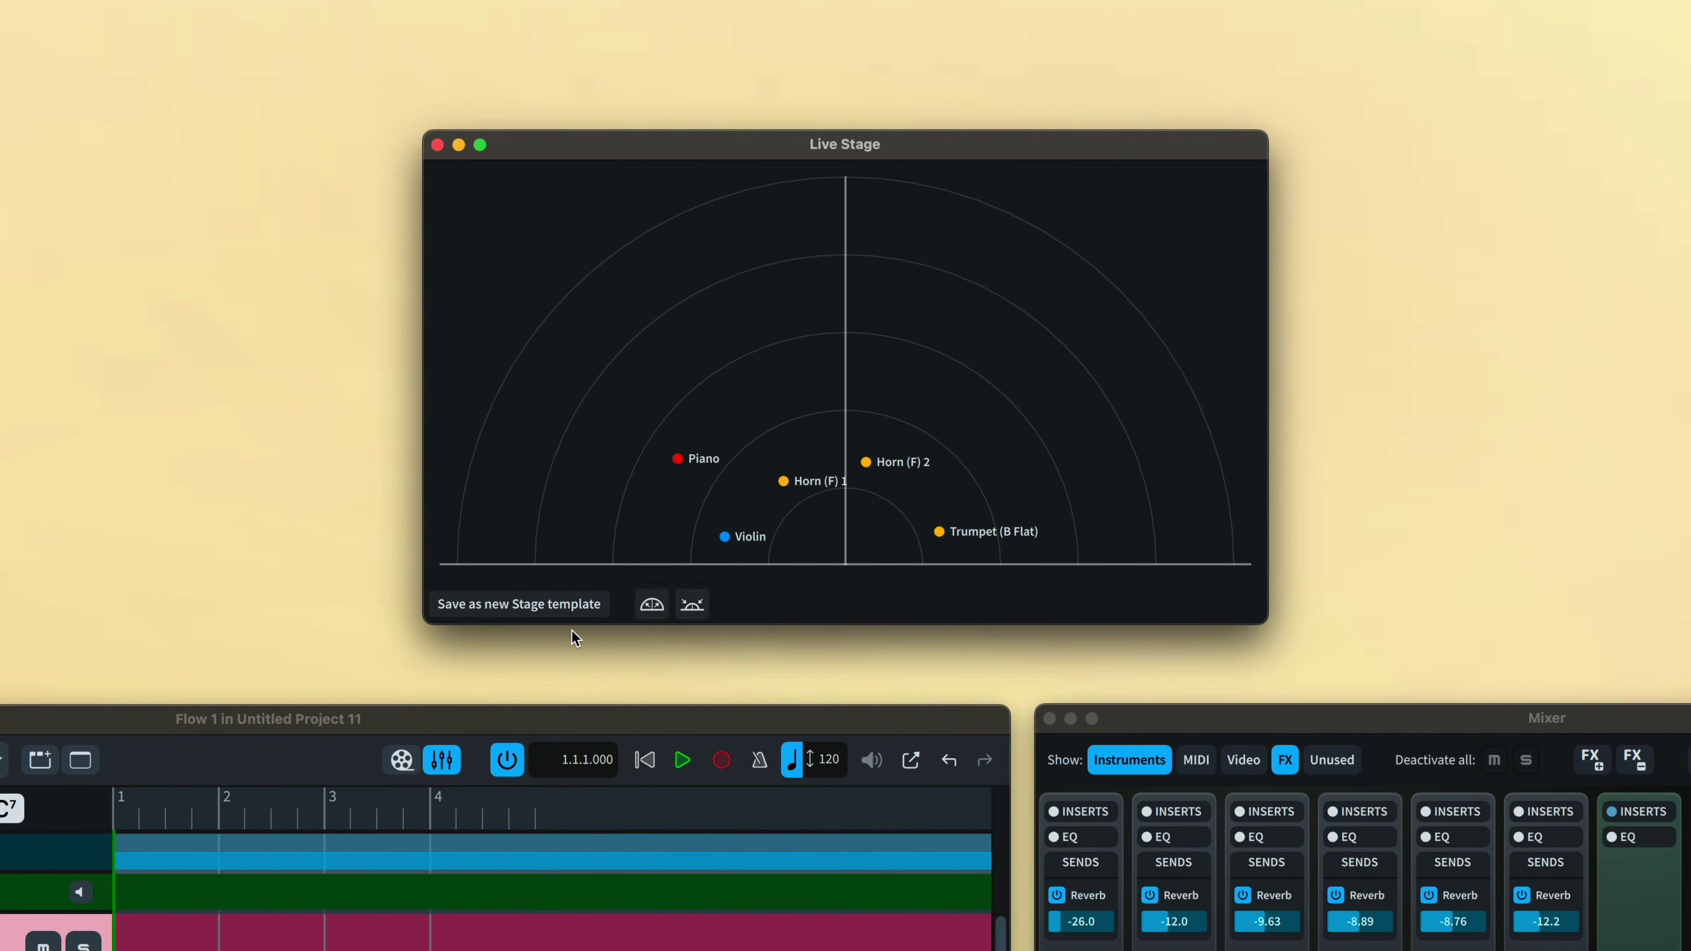
Save the current Live Stage layout as a new stage template named Family Ensemble.
click(561, 605)
click(452, 144)
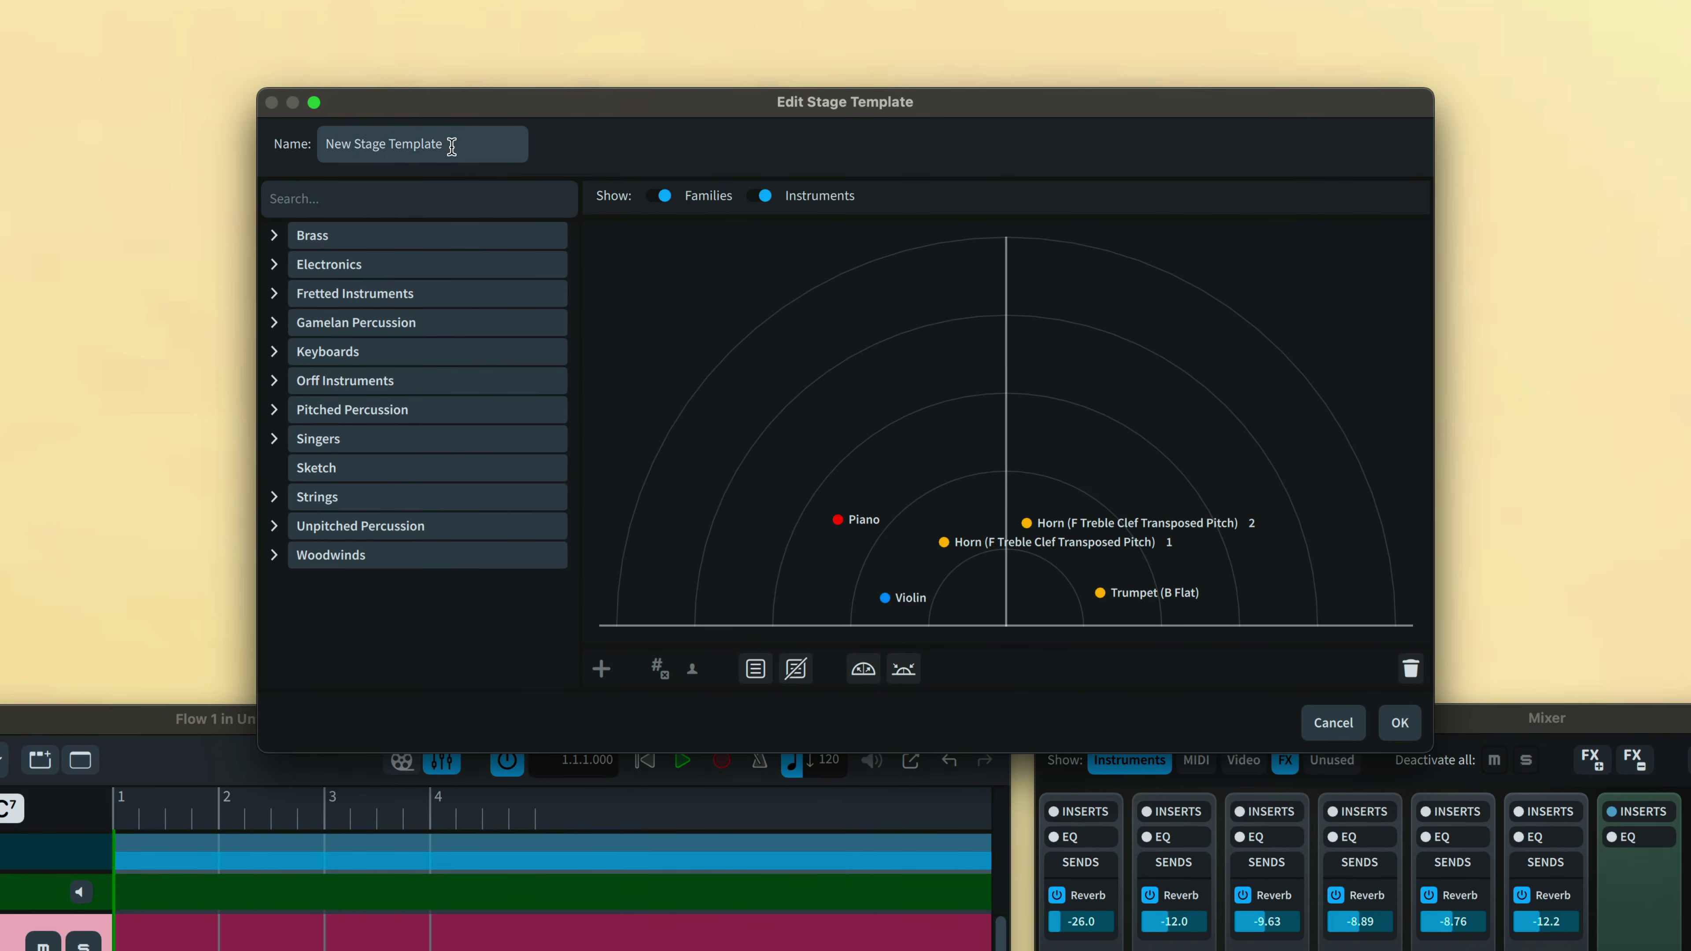
key(super+a)
text(Family Ensemble)
key(Return)
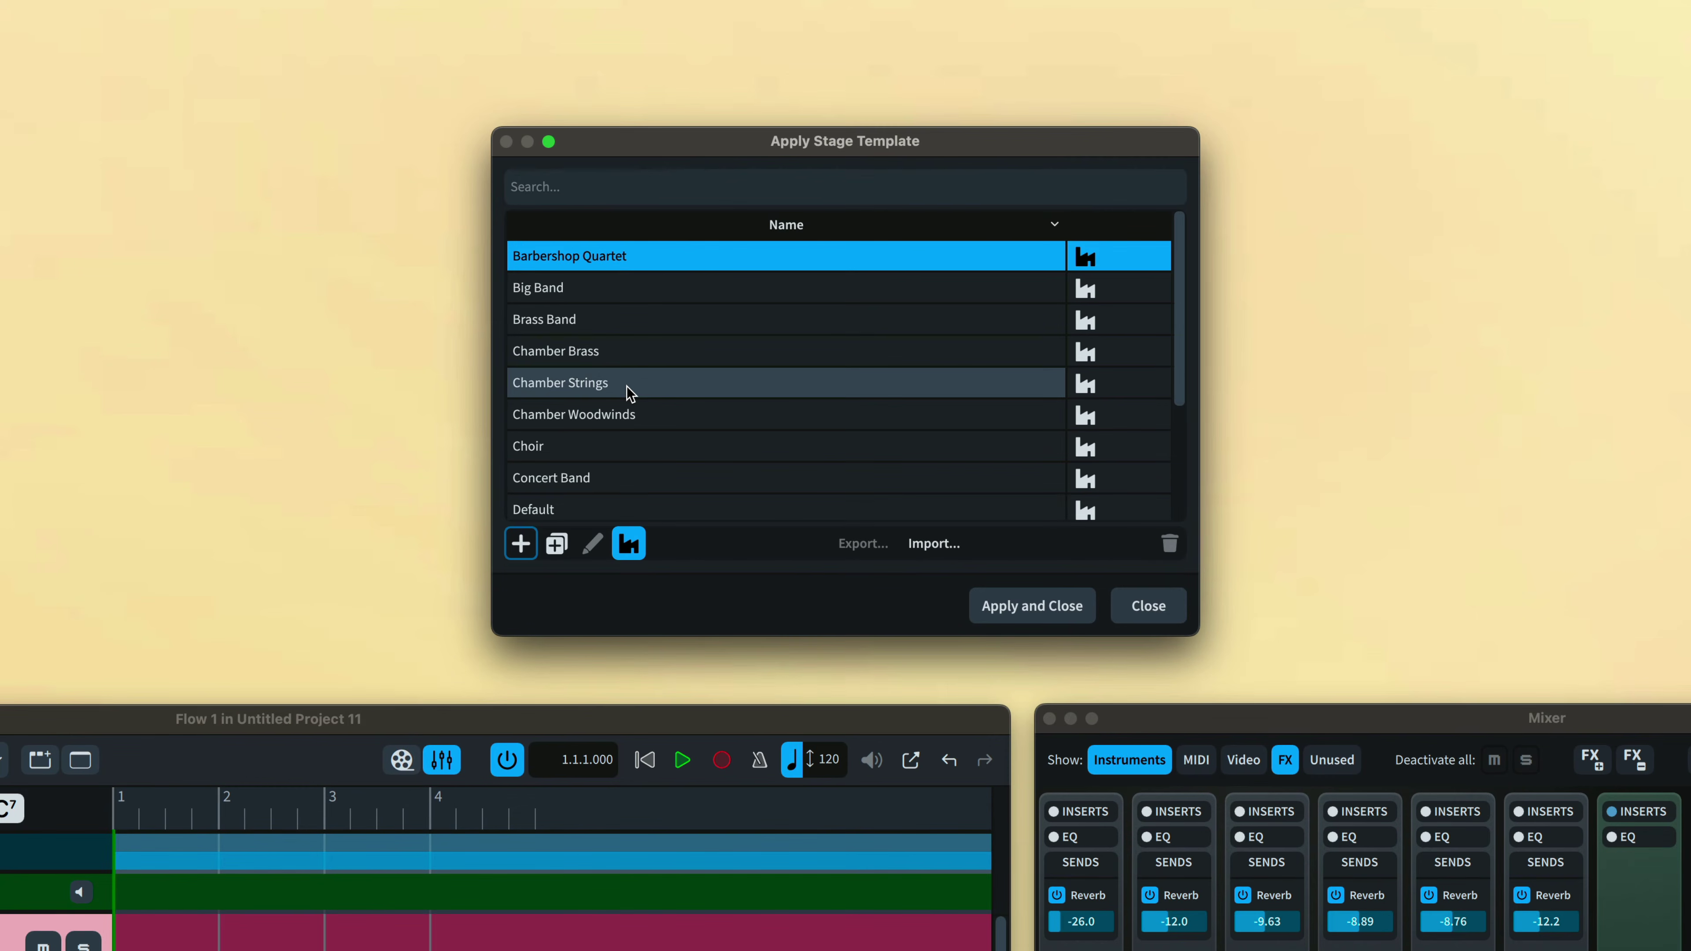
Duplicate the Chamber Strings stage template.
click(628, 389)
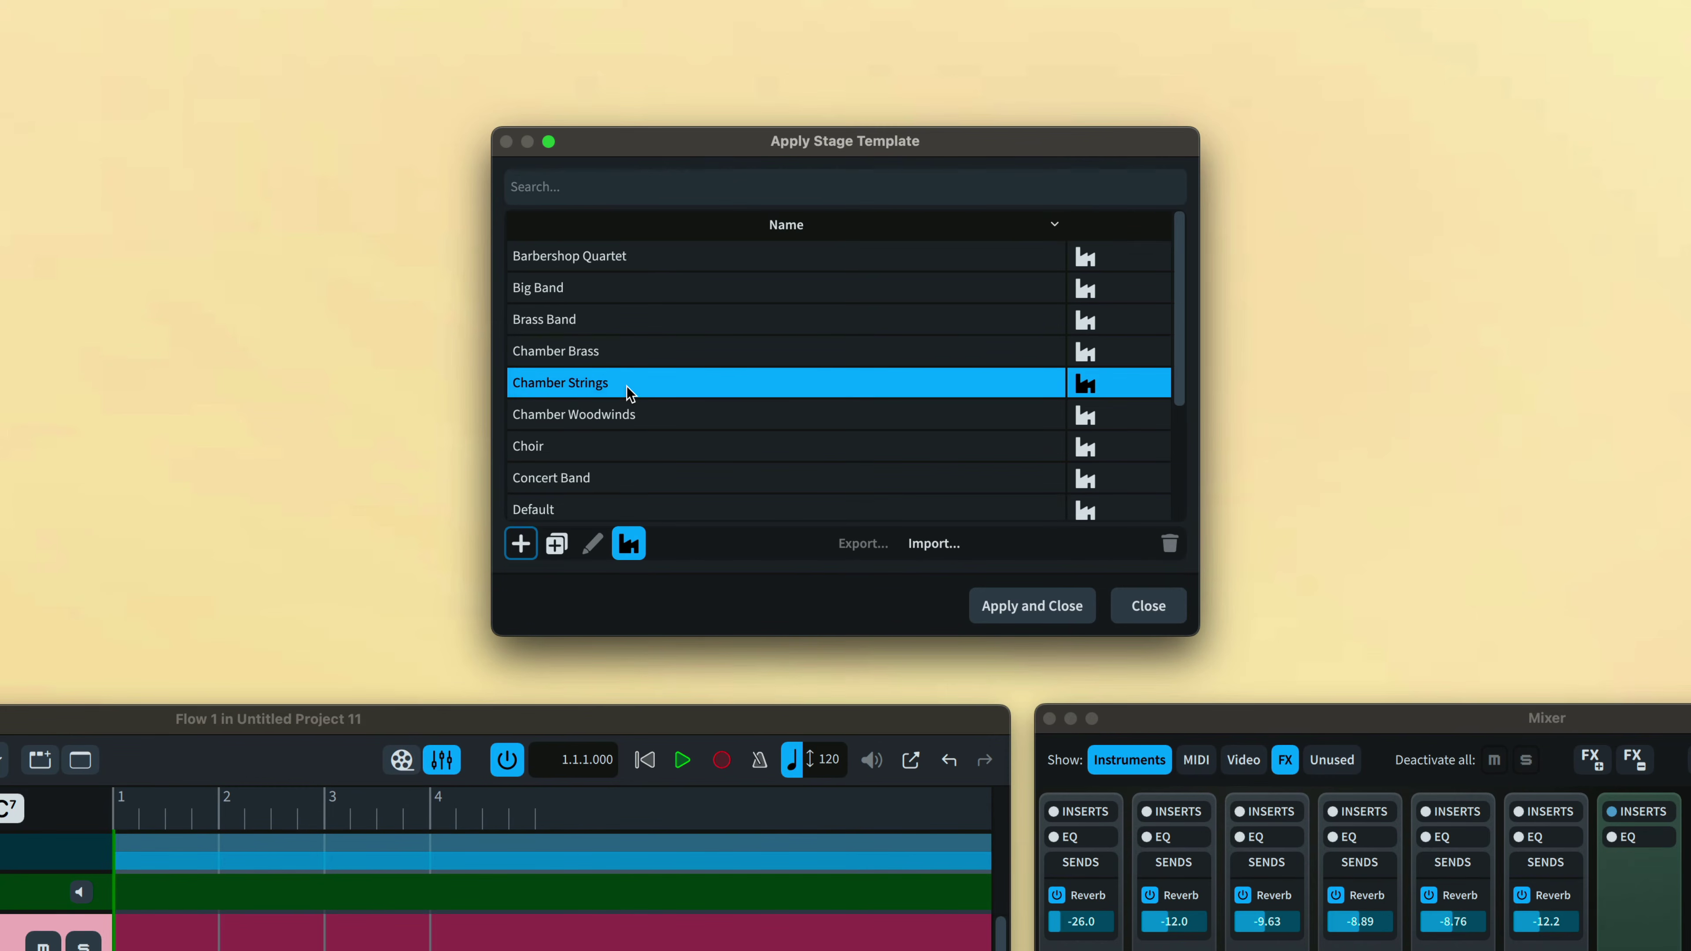
click(558, 545)
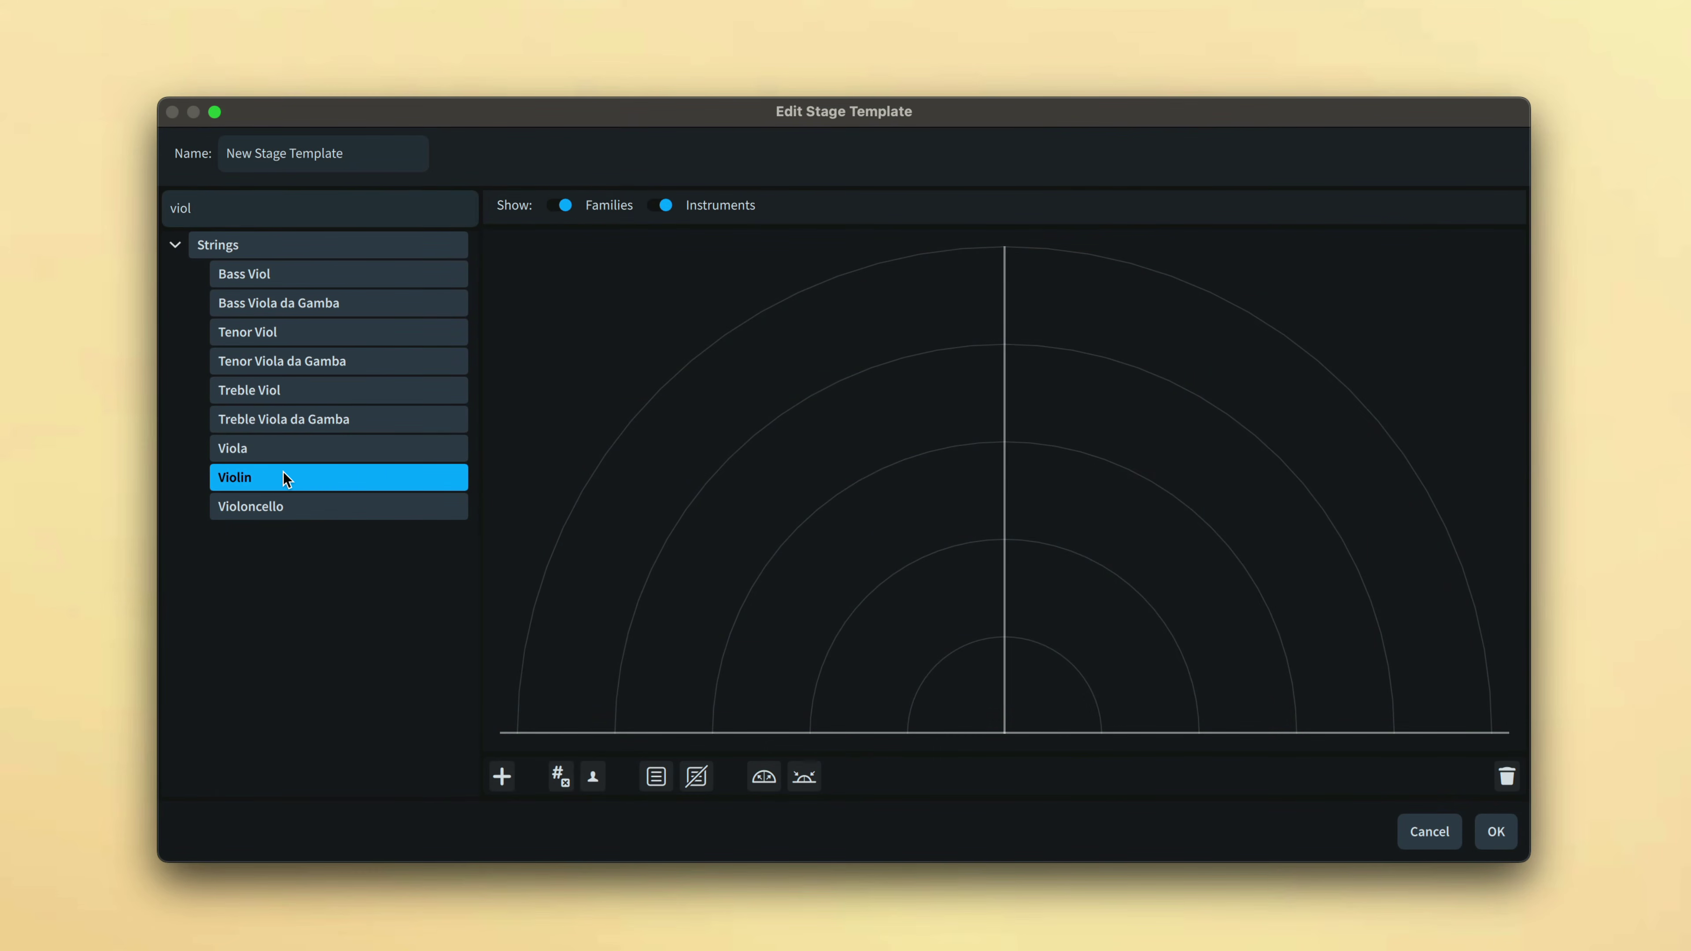
Place two violins left of centre in the new stage template, the second one farther back than the first.
drag(285, 478, 868, 662)
drag(272, 479, 905, 583)
click(908, 680)
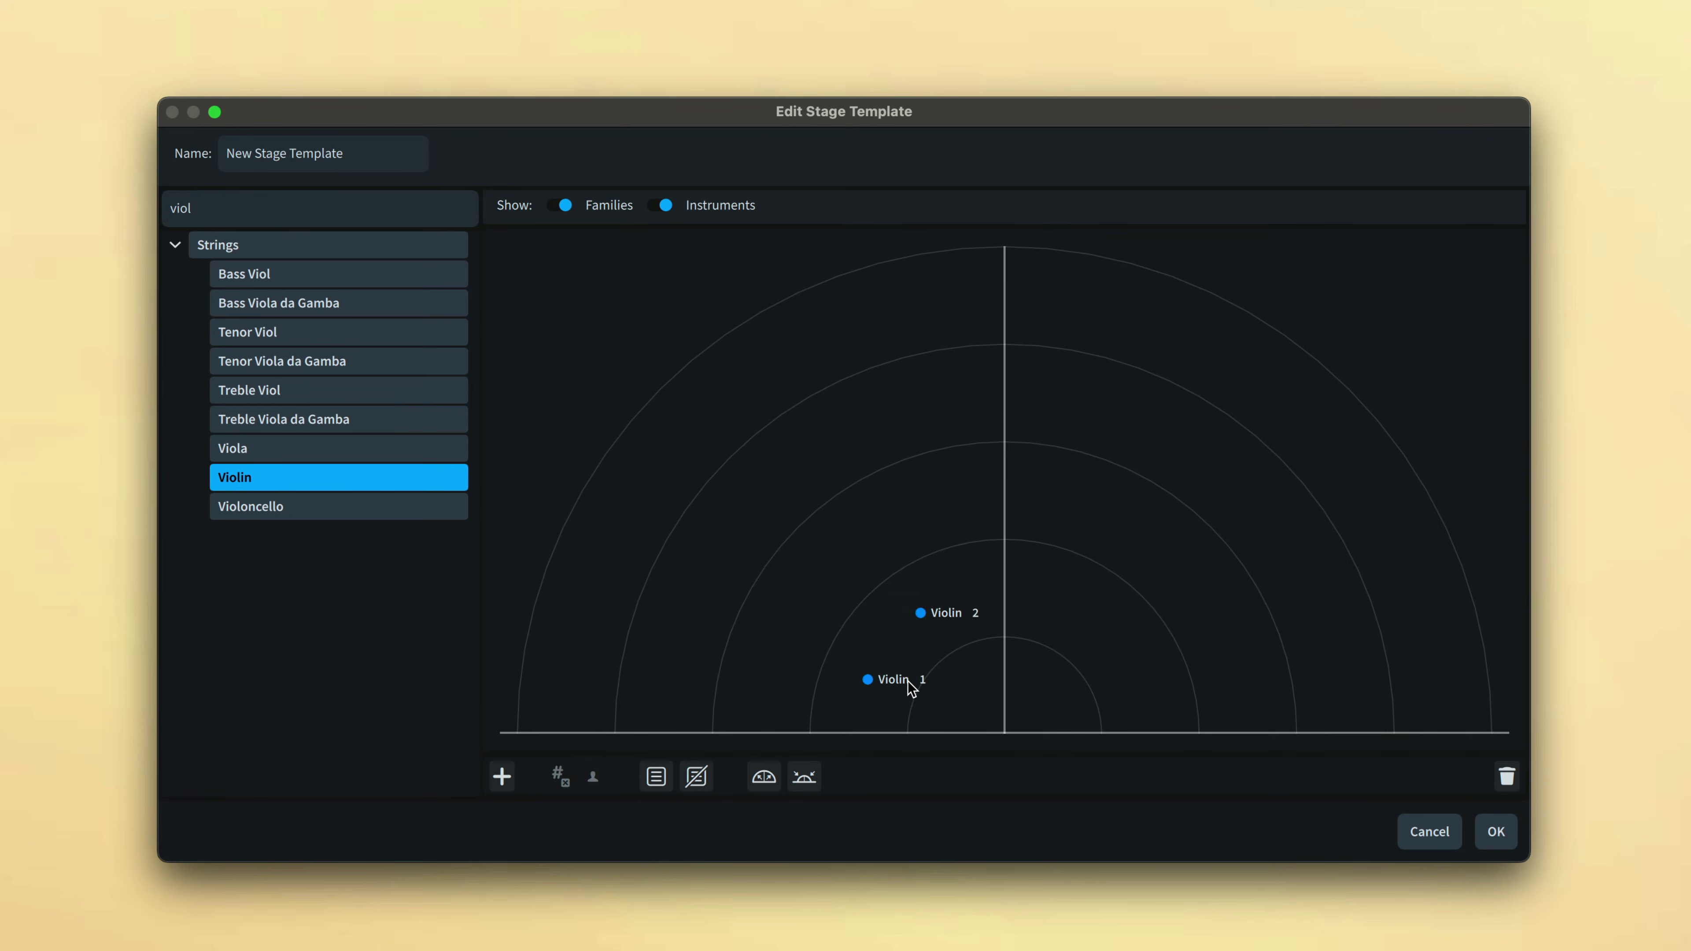
click(874, 682)
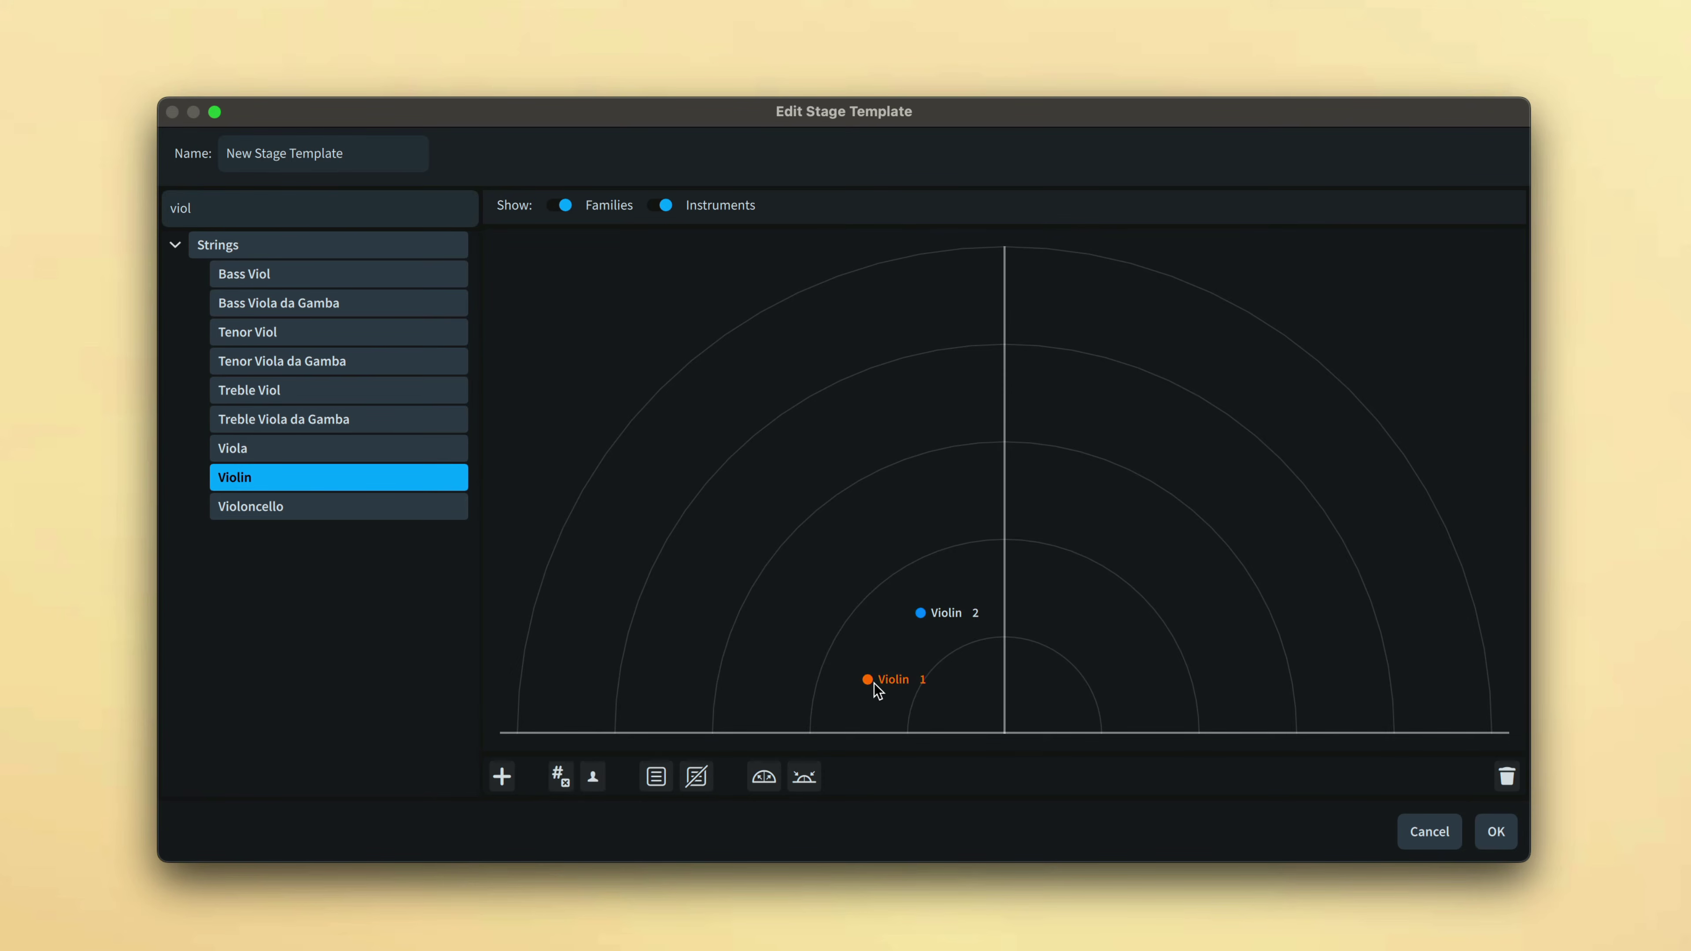
click(952, 618)
Add an un-numbered violin behind Violin 1 and a solo violin near the front centre of the stage.
drag(292, 474, 835, 627)
click(560, 774)
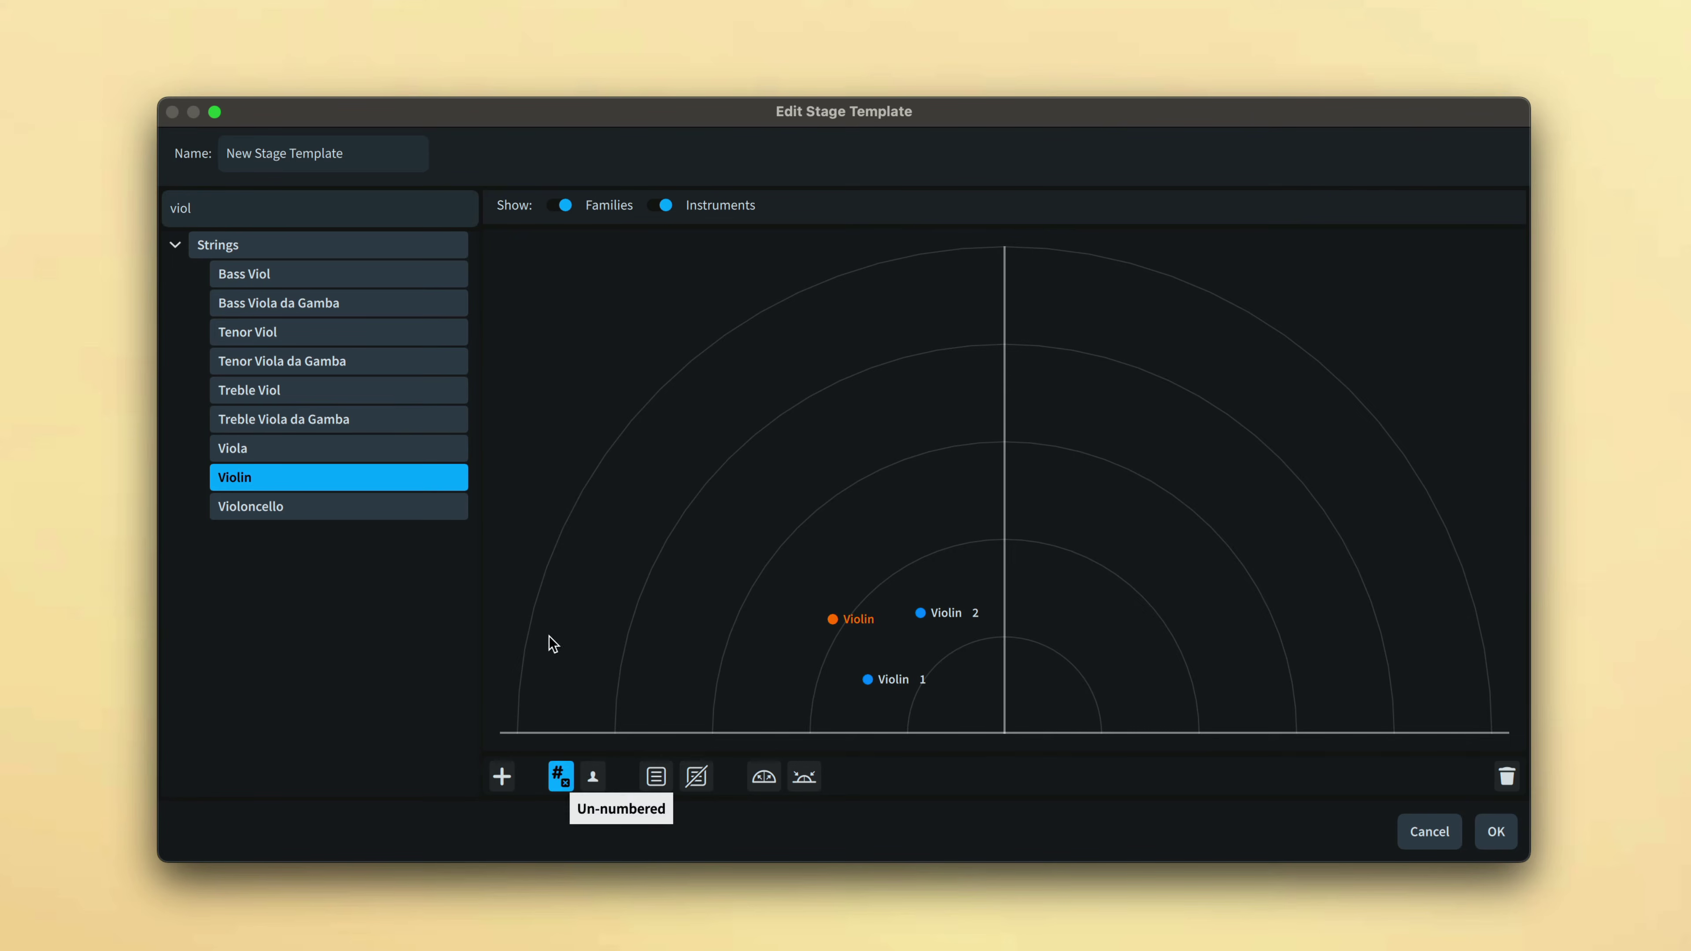
drag(445, 478, 964, 704)
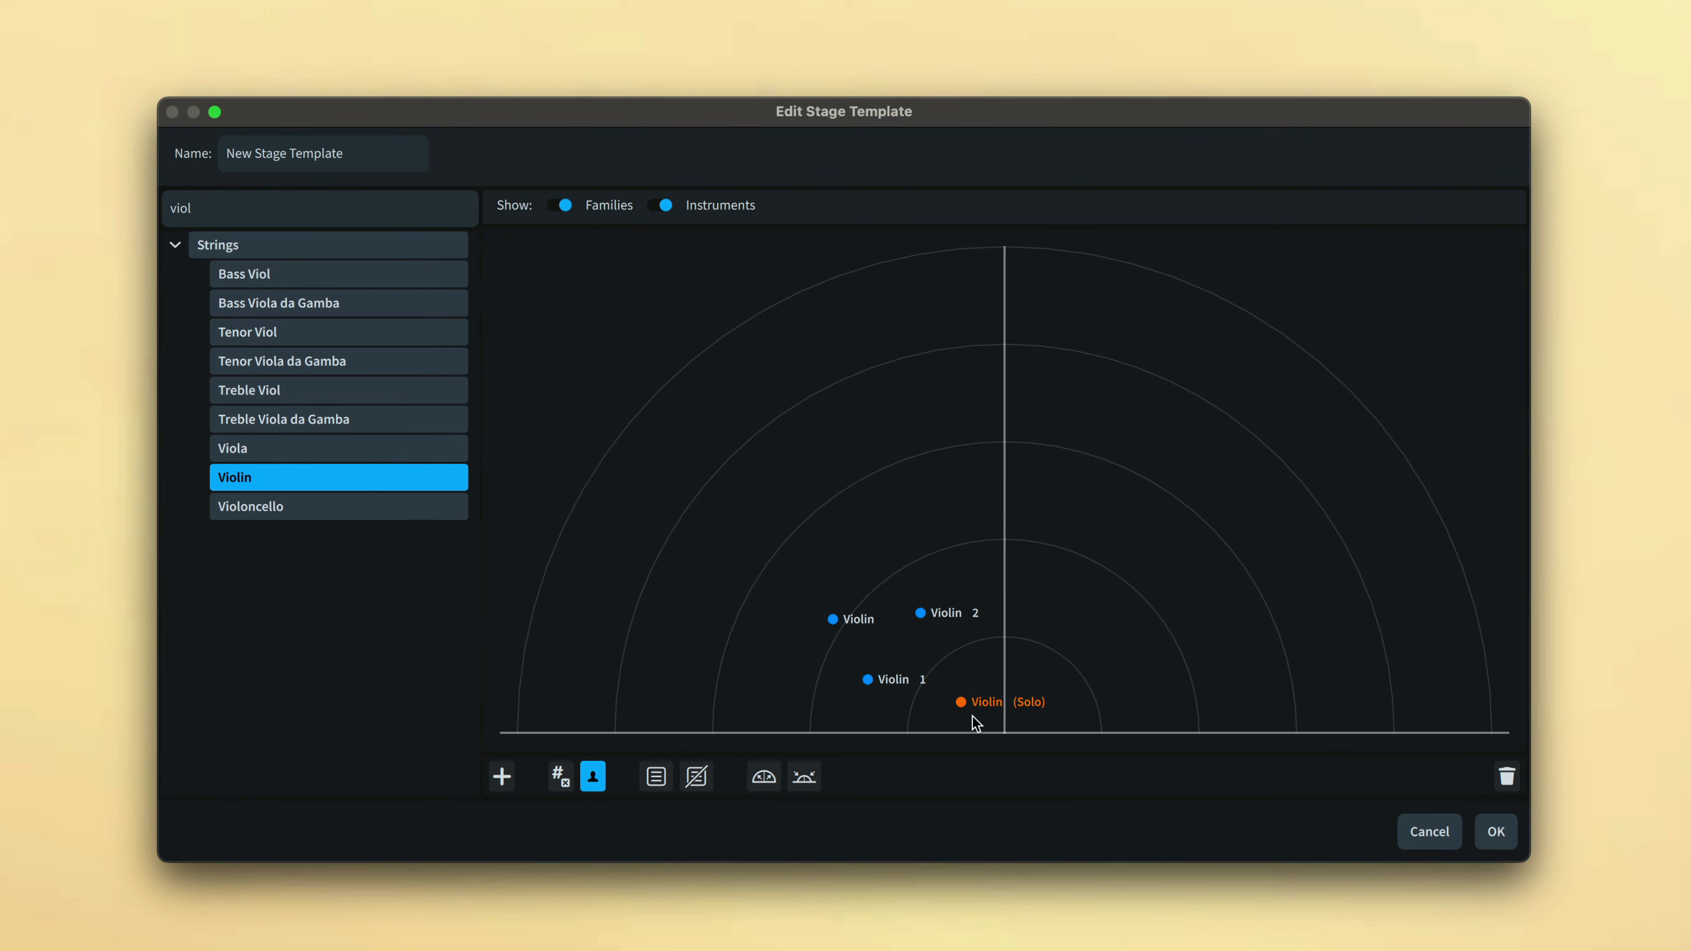
Group the four singers left of centre as one ensemble and the four right of centre as another.
drag(761, 552, 958, 668)
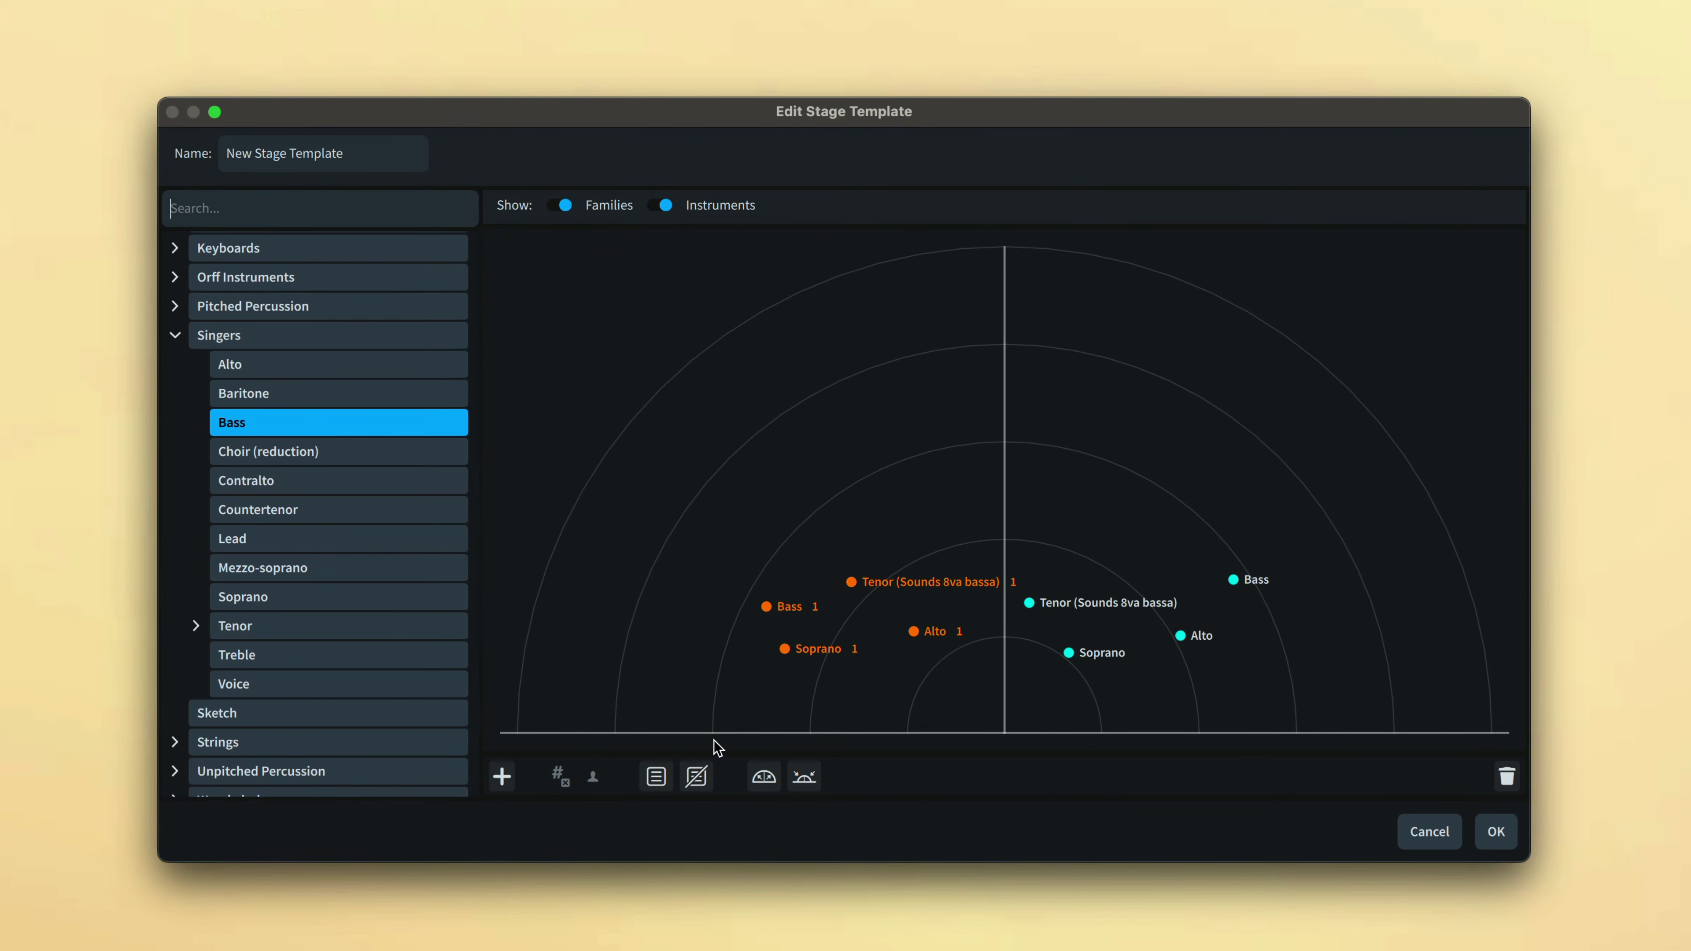
click(656, 776)
drag(1020, 544, 1273, 692)
click(656, 776)
click(769, 706)
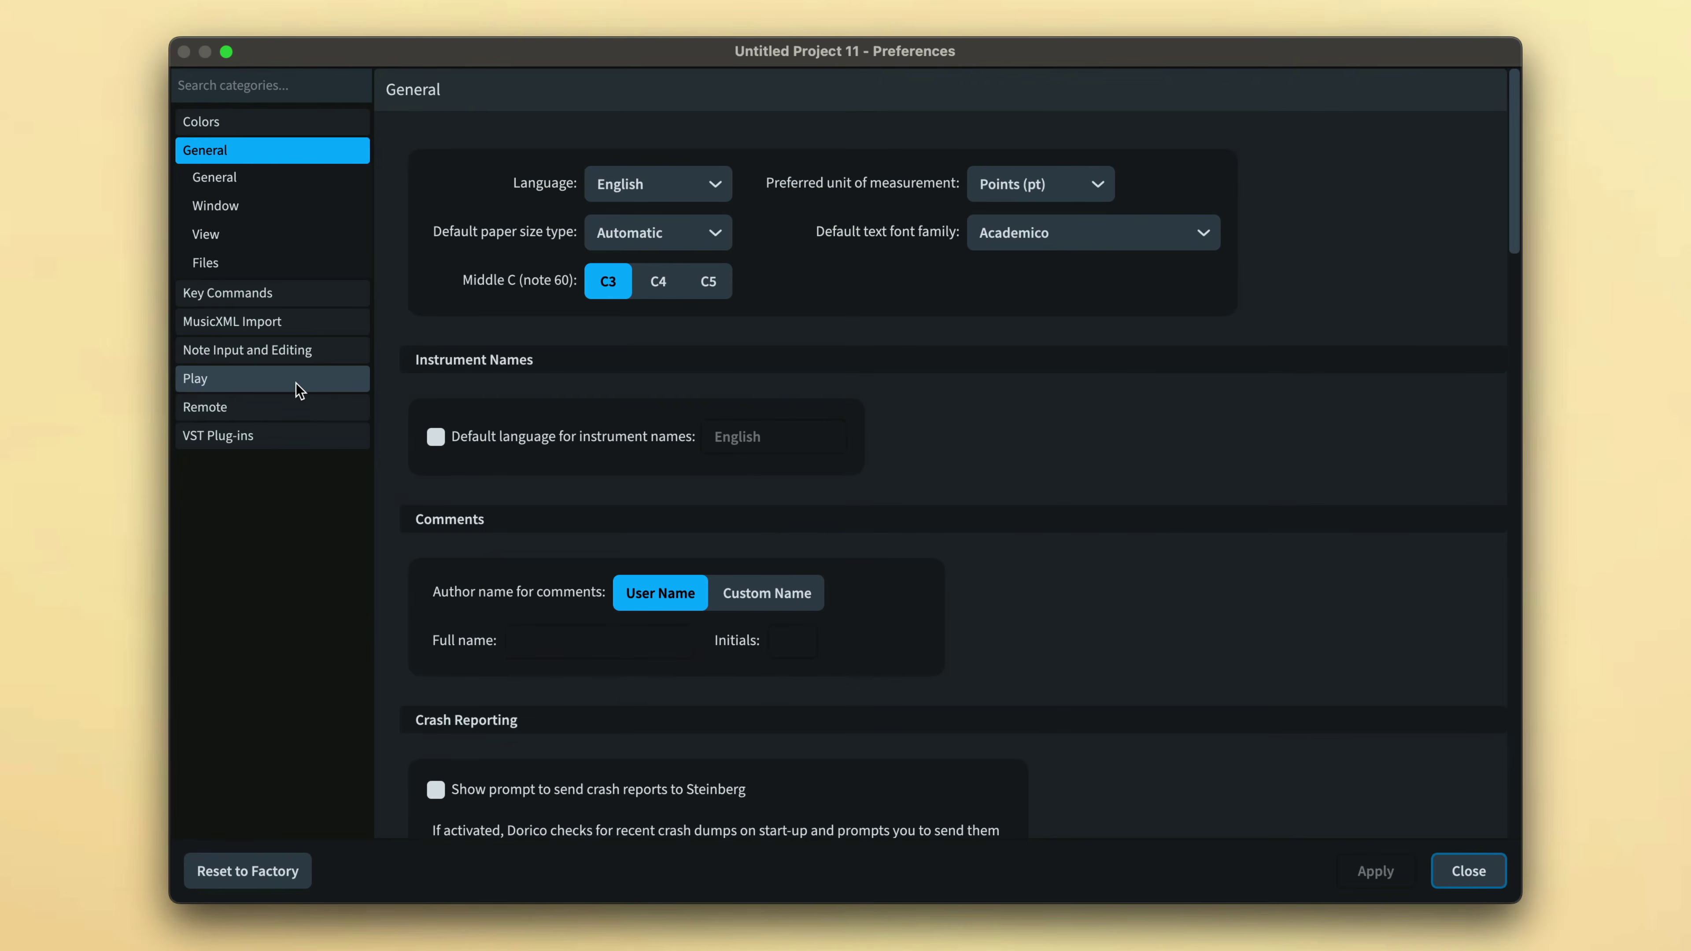
Set the default stage template to Orchestra in the Play preferences.
click(294, 381)
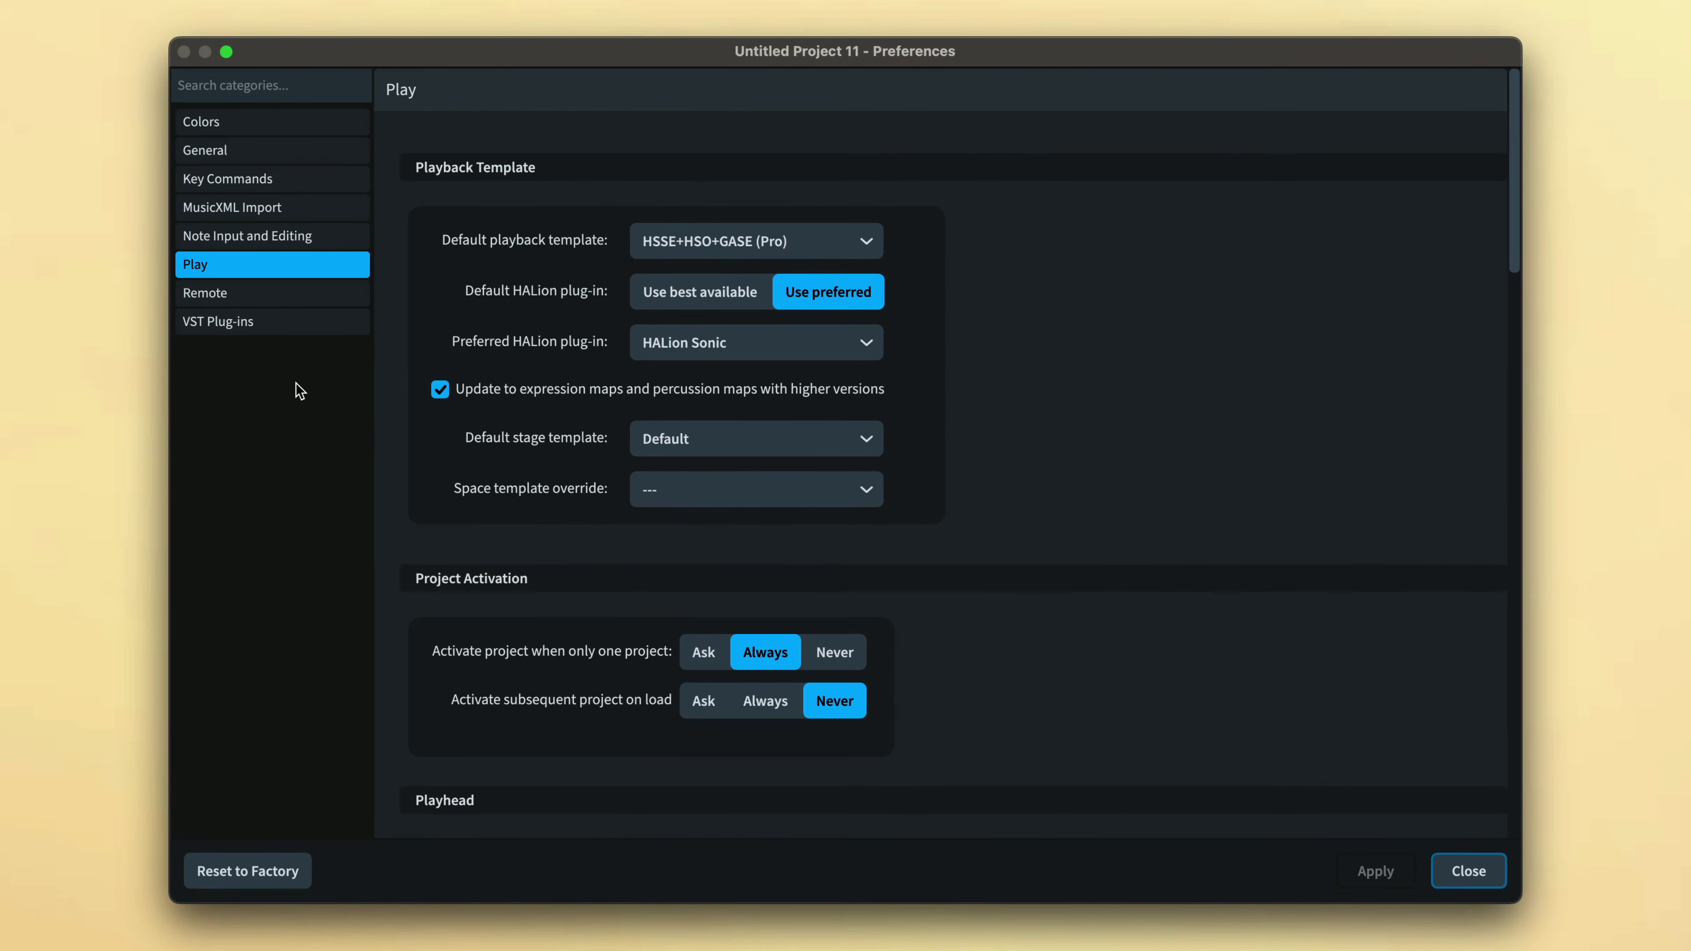
click(744, 451)
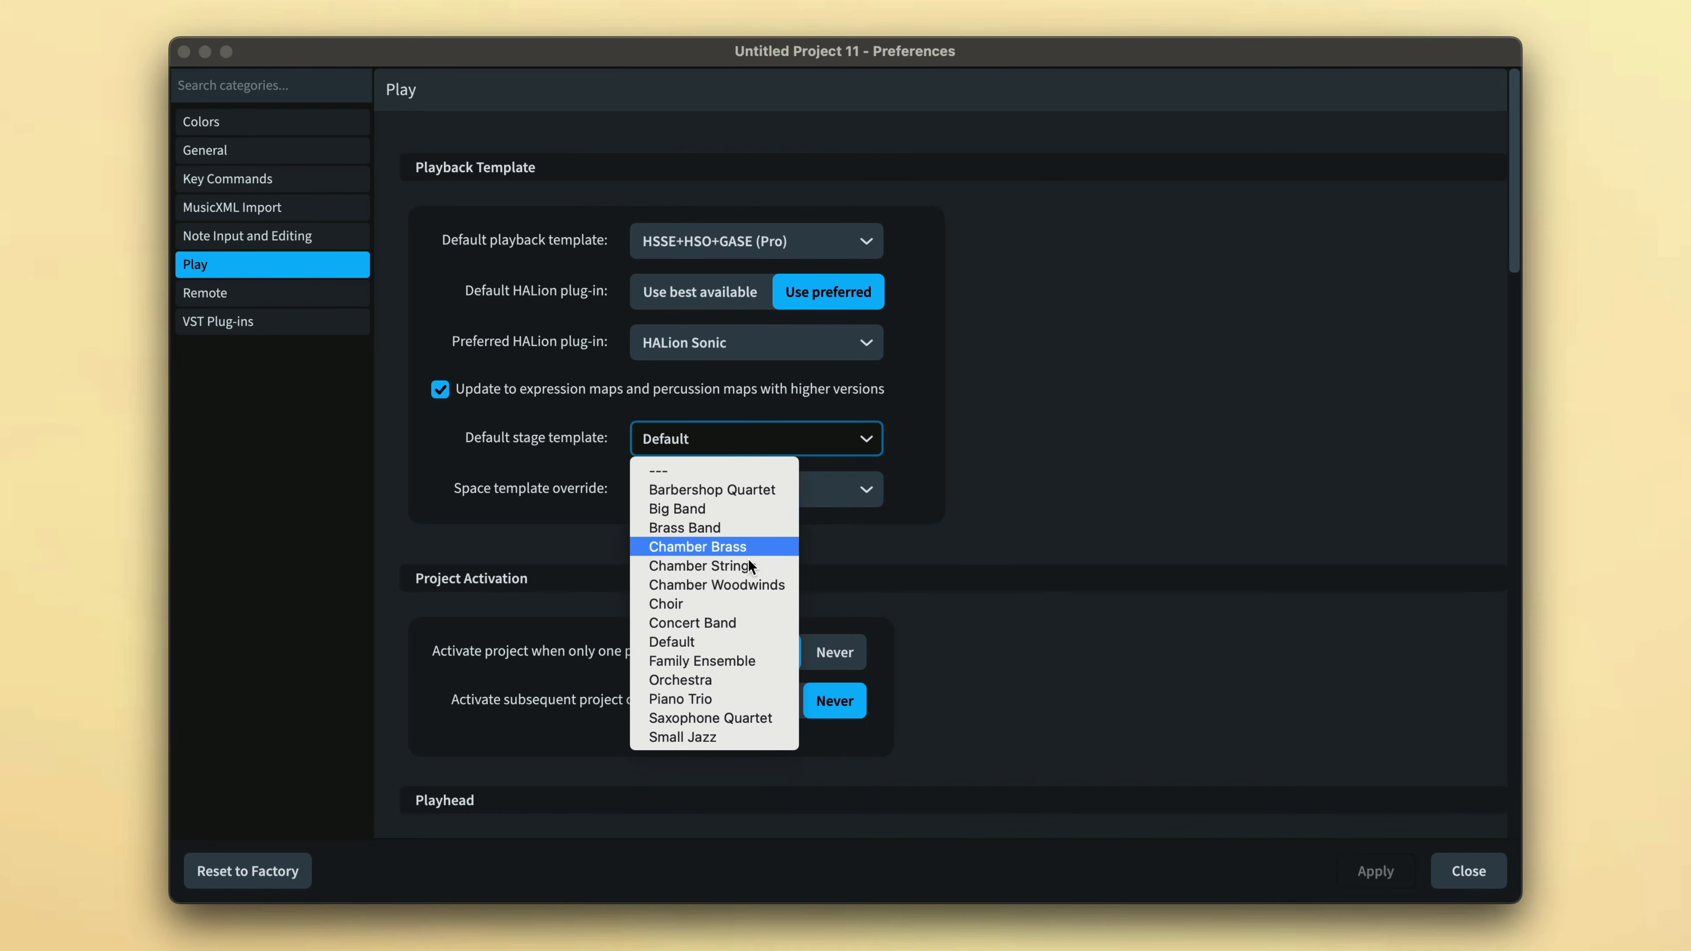
click(743, 680)
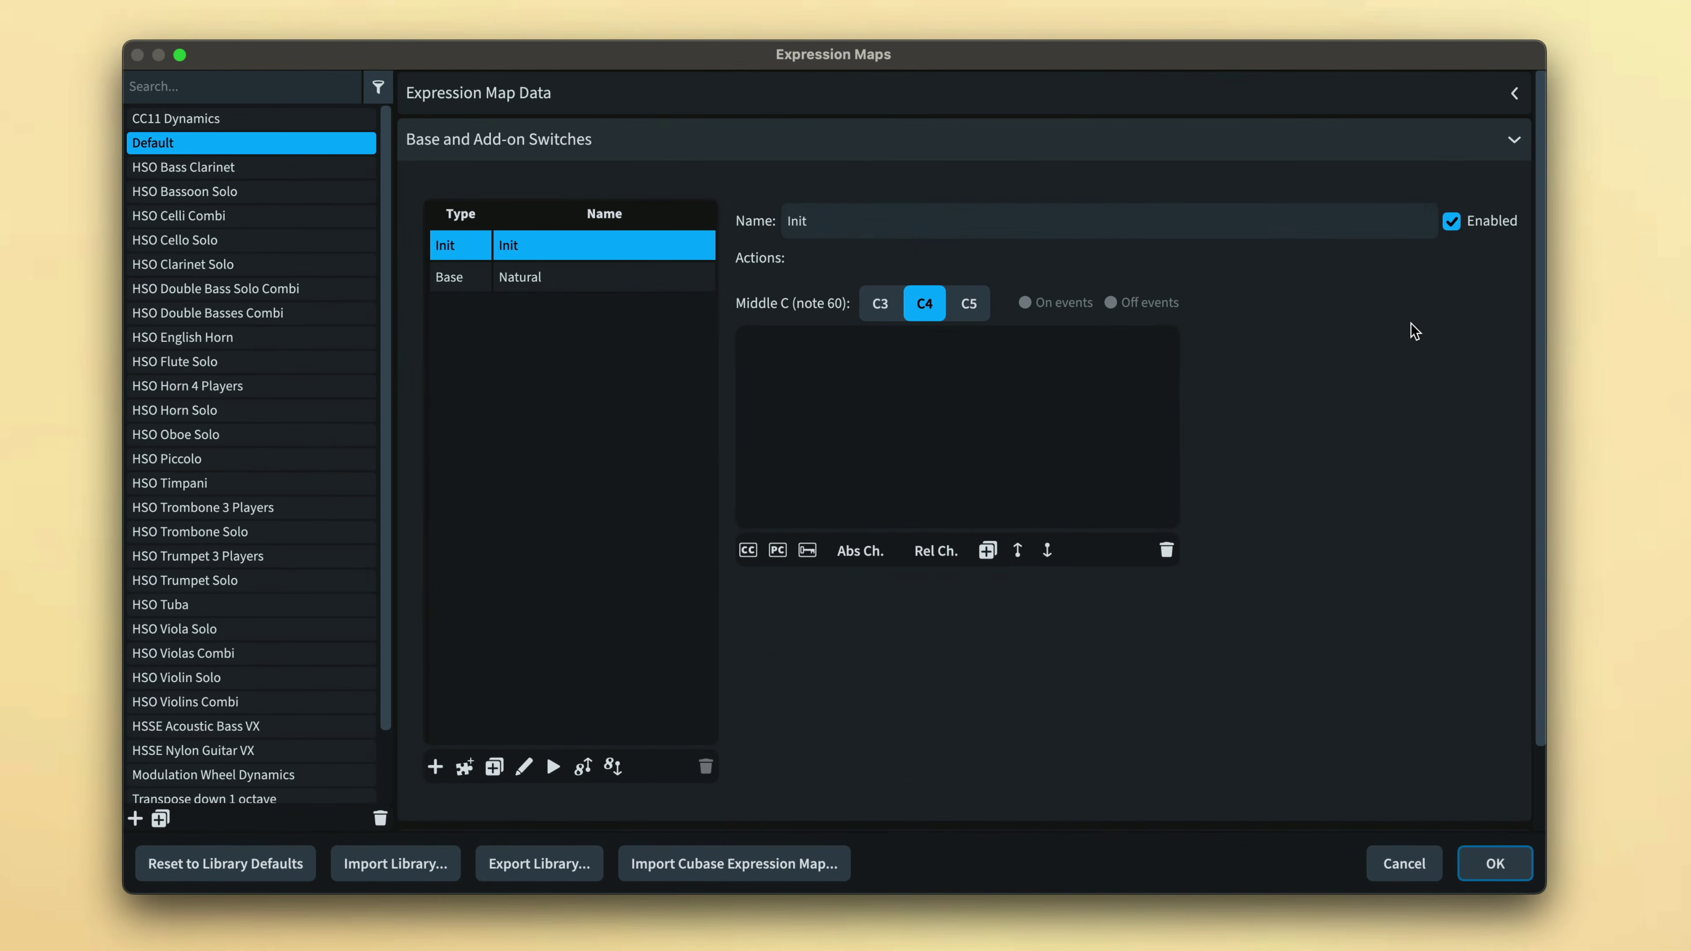
Turn off Apply Stage Template settings in the Default expression map's data.
click(1448, 103)
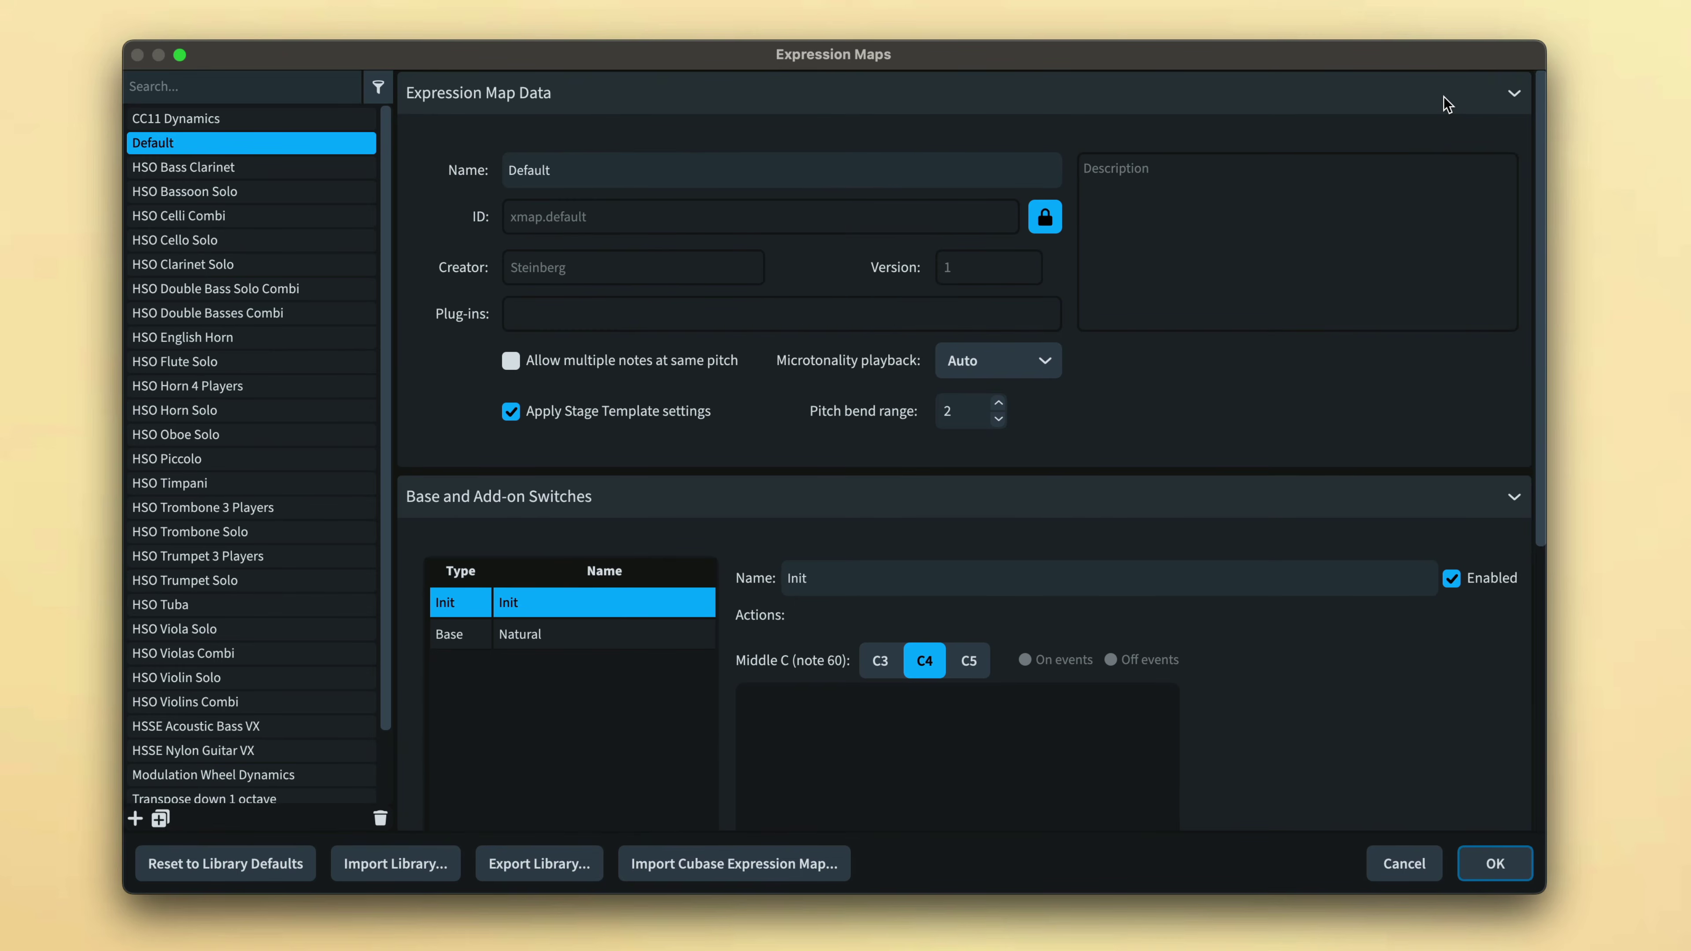
click(561, 418)
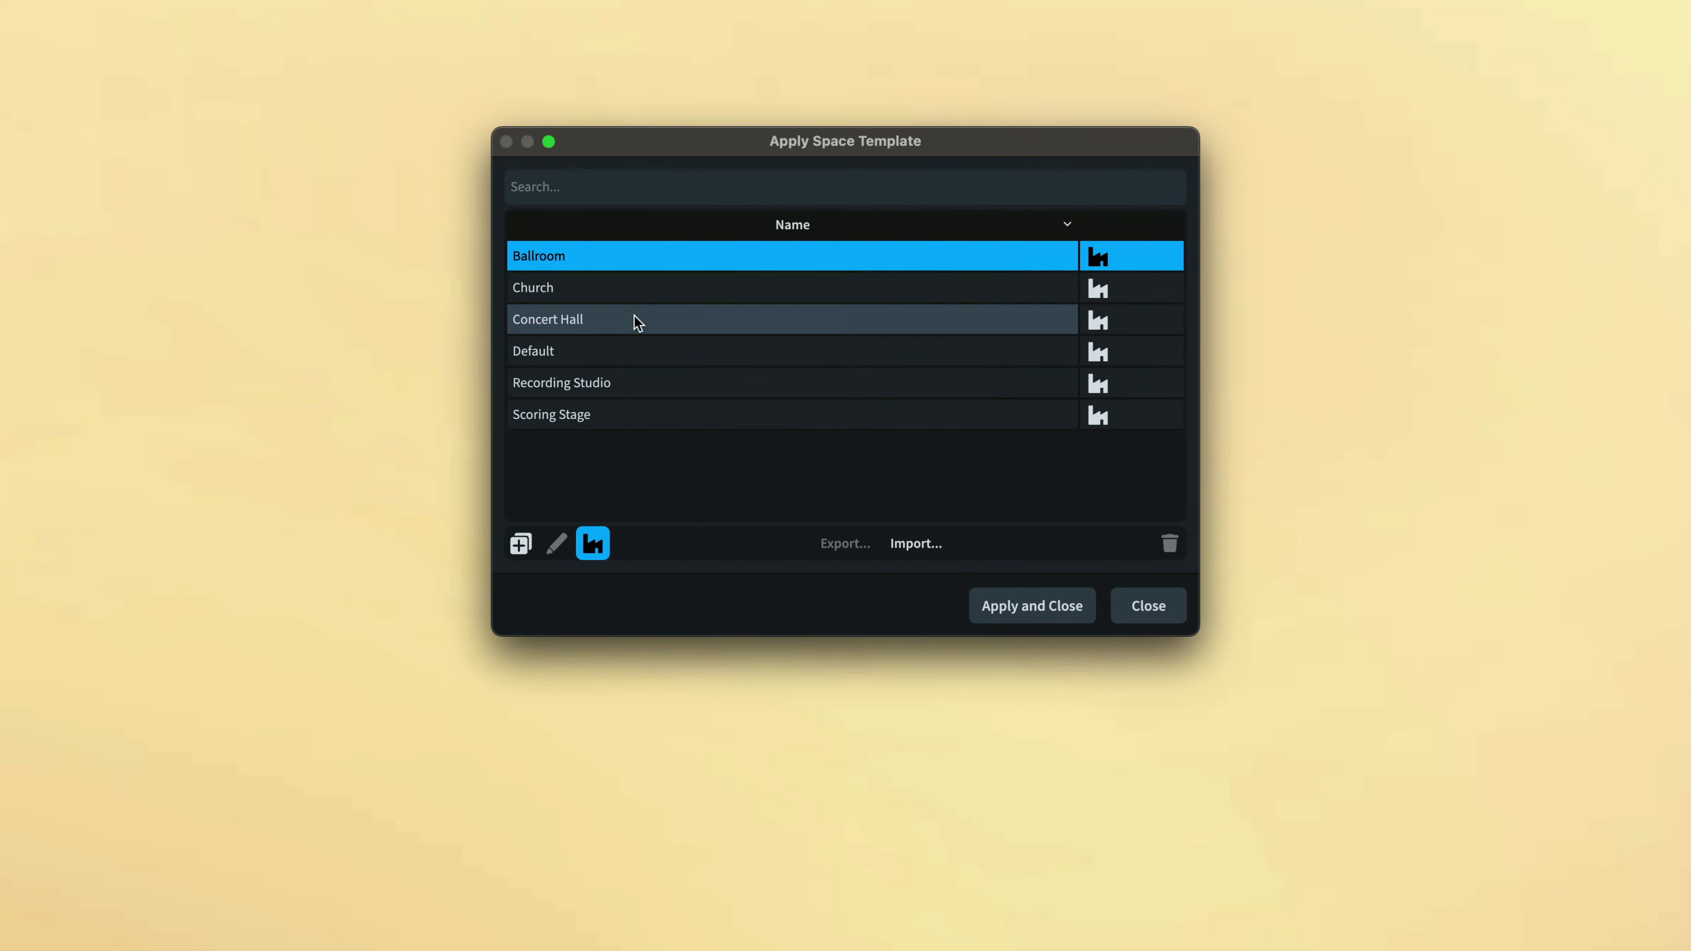
Duplicate the Scoring Stage space template.
click(634, 319)
click(600, 415)
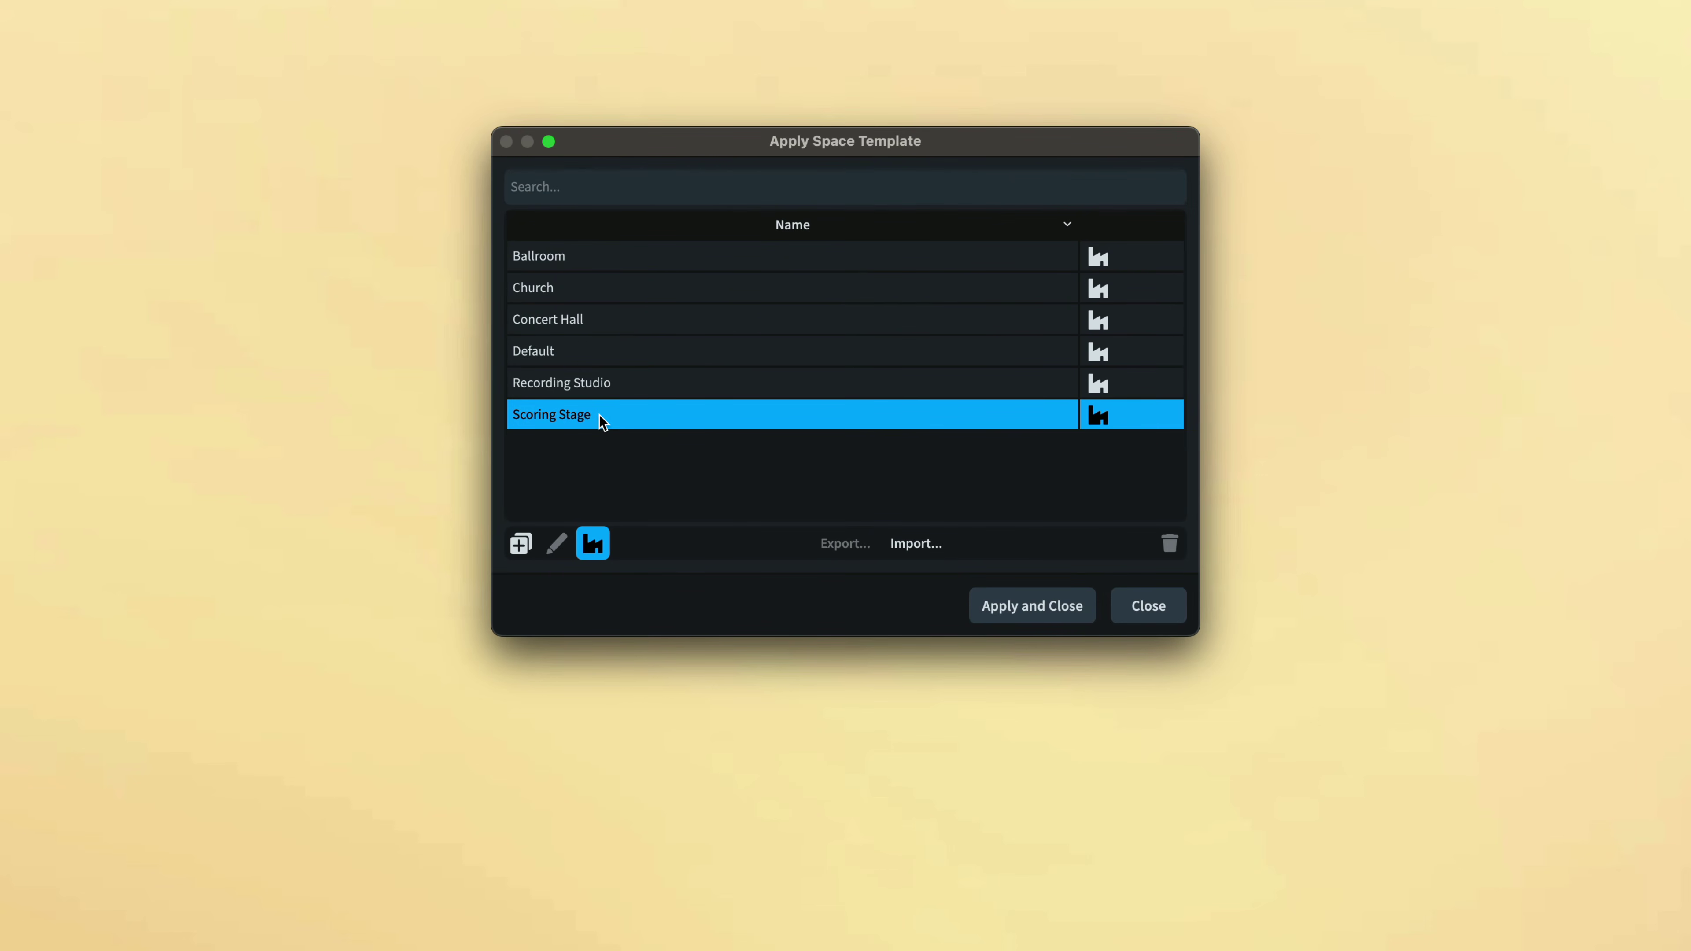
click(526, 558)
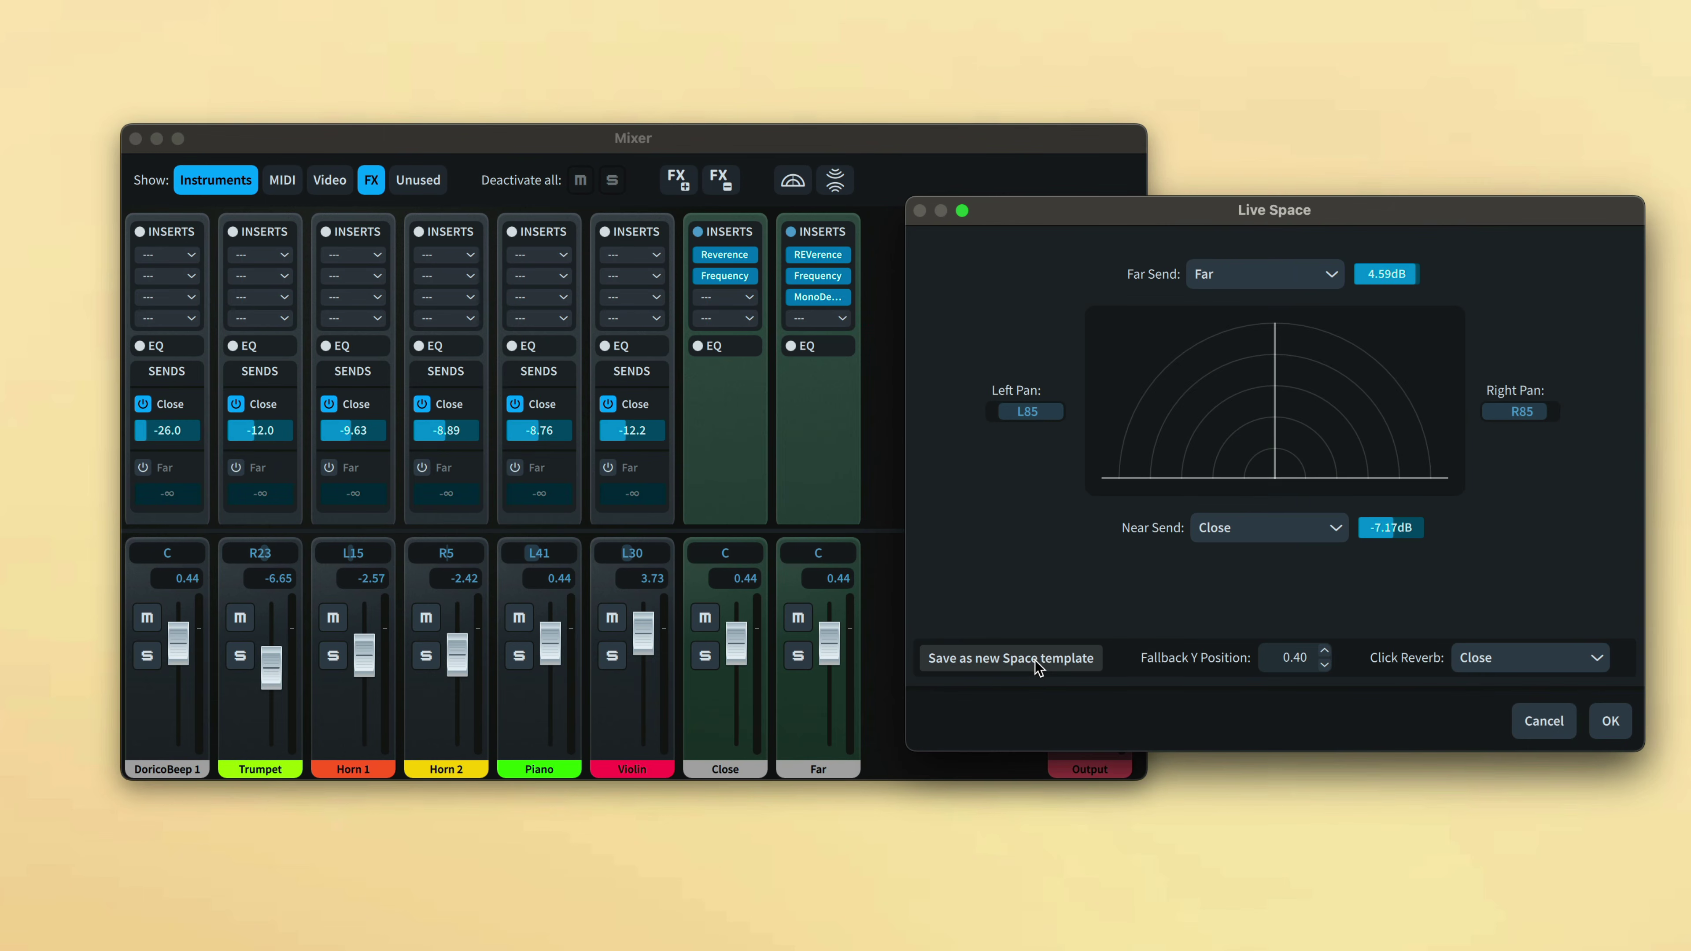
Save the Live Space settings as a new space template, setting its Fallback Y Position to 0.00 and raising it by two increments.
click(1038, 663)
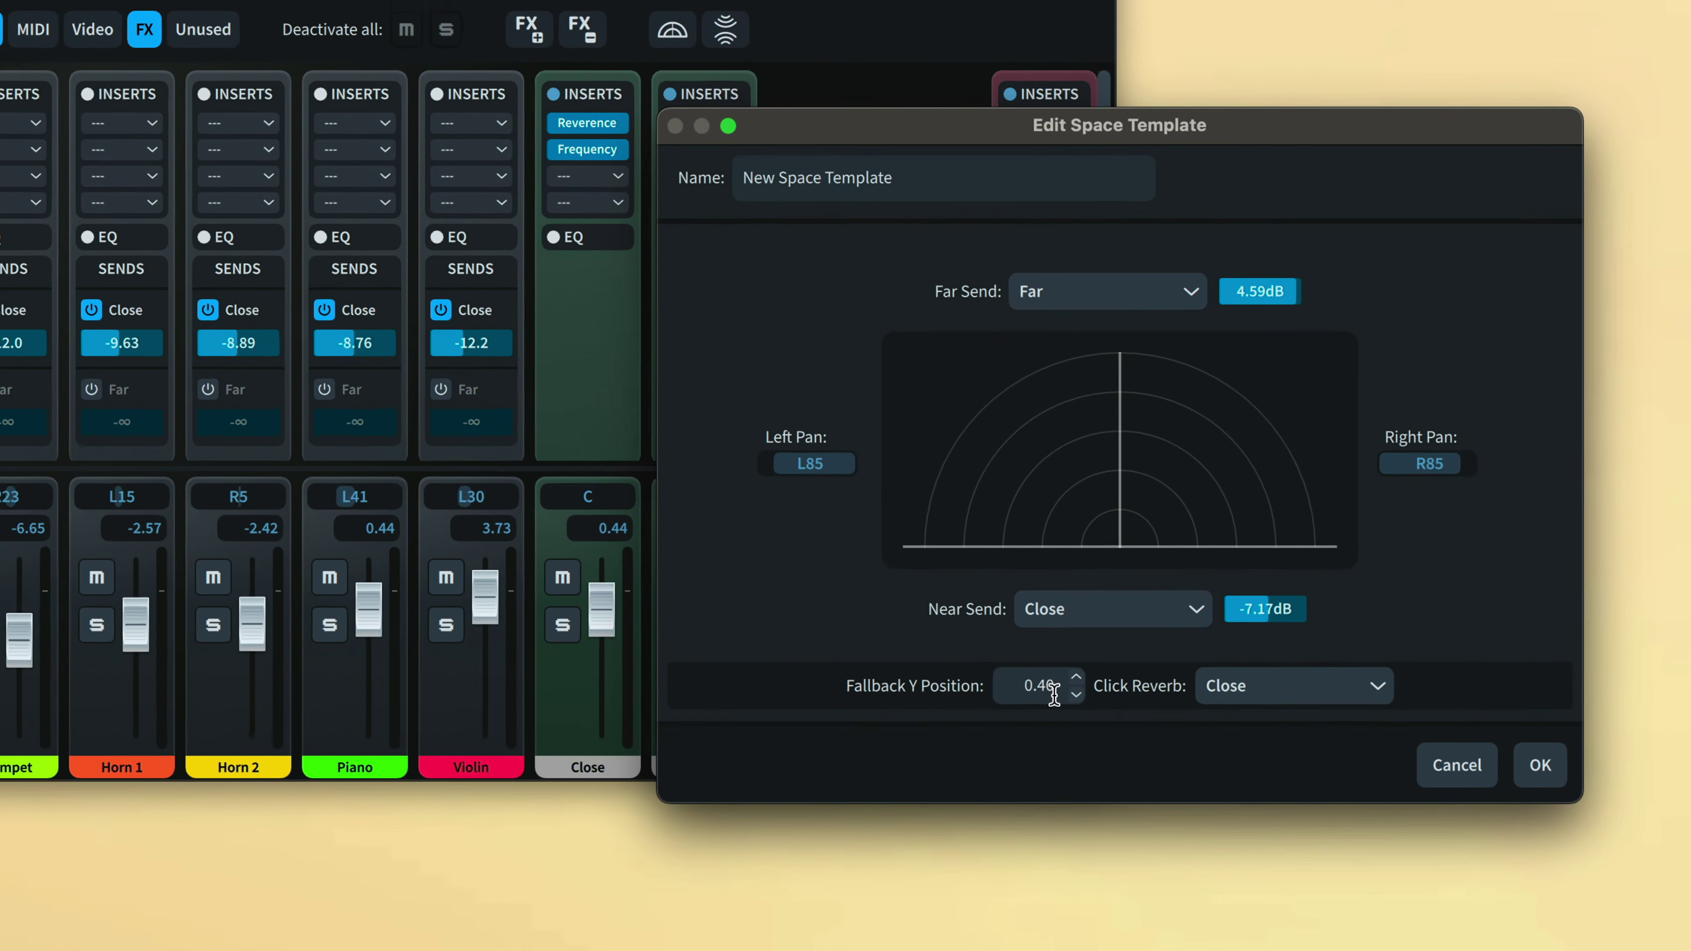
double_click(1054, 686)
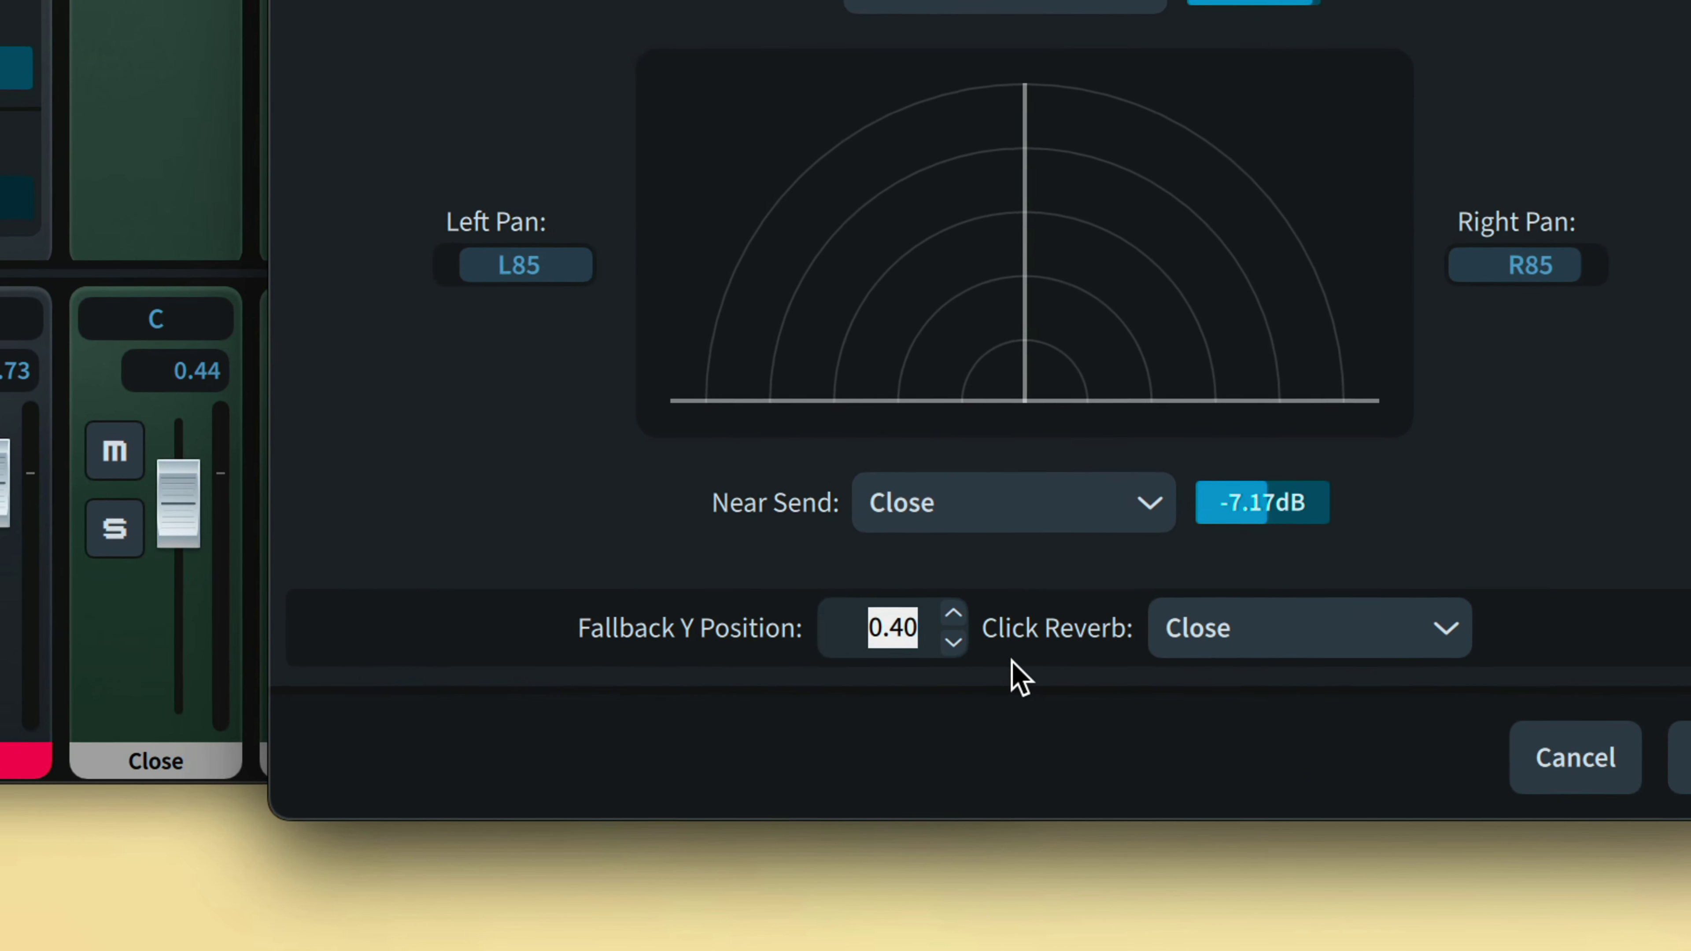
text(0.00)
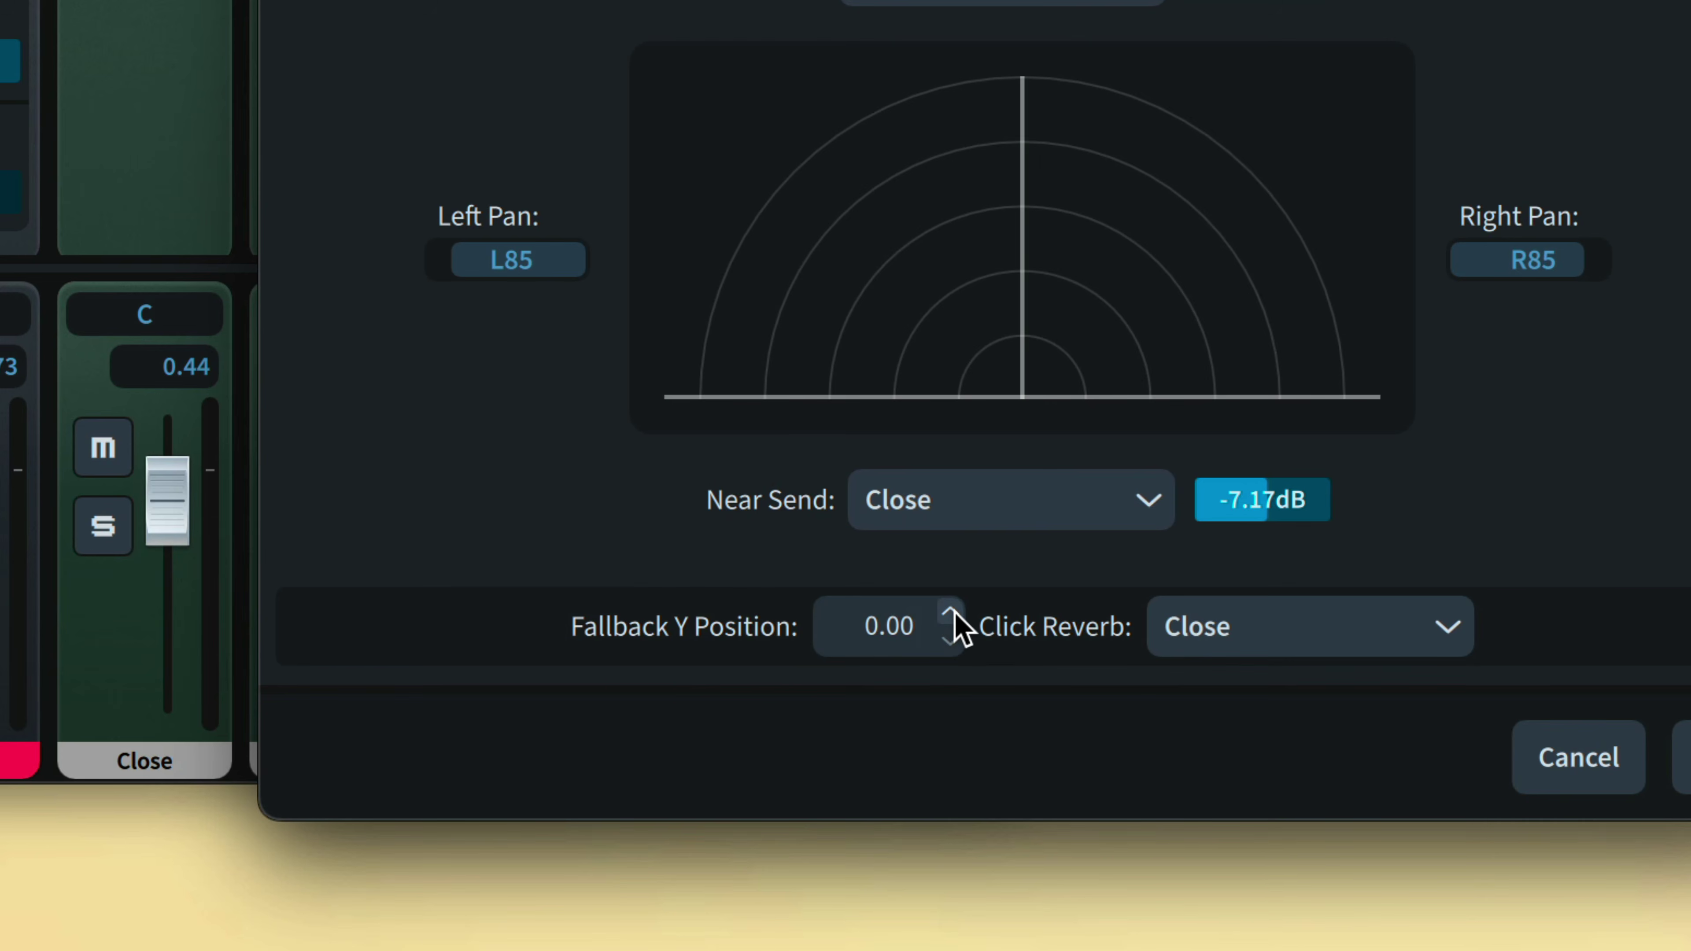
click(954, 613)
click(954, 613)
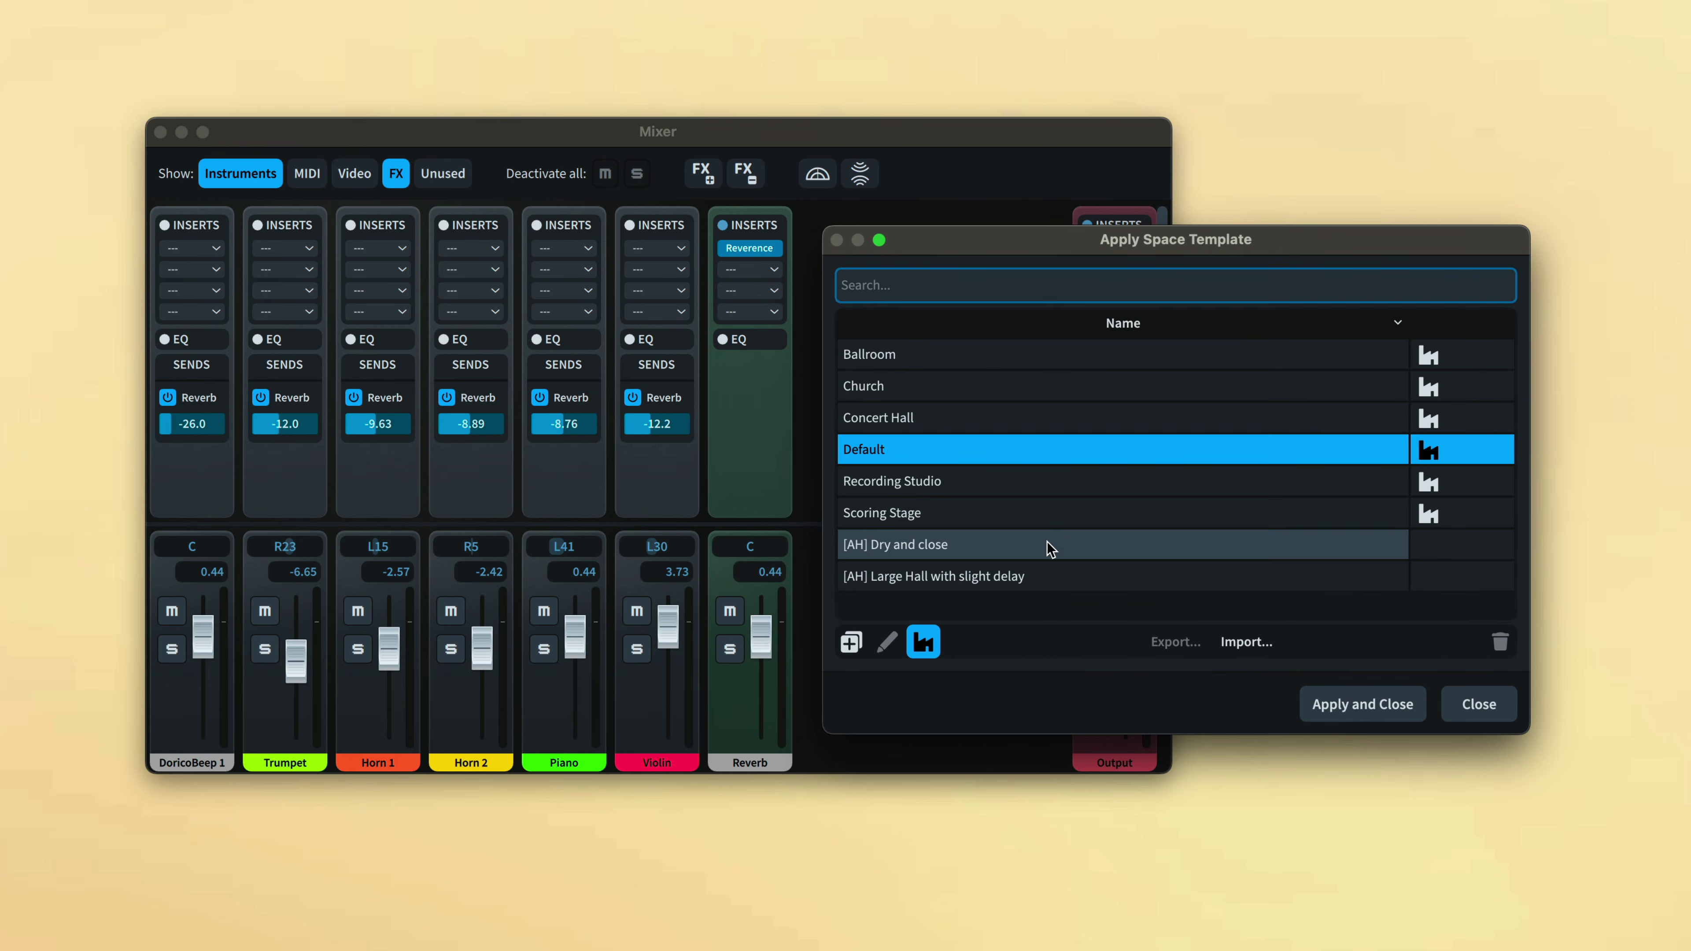
Apply the [AH] Large Hall with slight delay space template and assign it to the HSSE+HSO (Pro) + Pianoteq playback template.
click(1046, 543)
click(1049, 579)
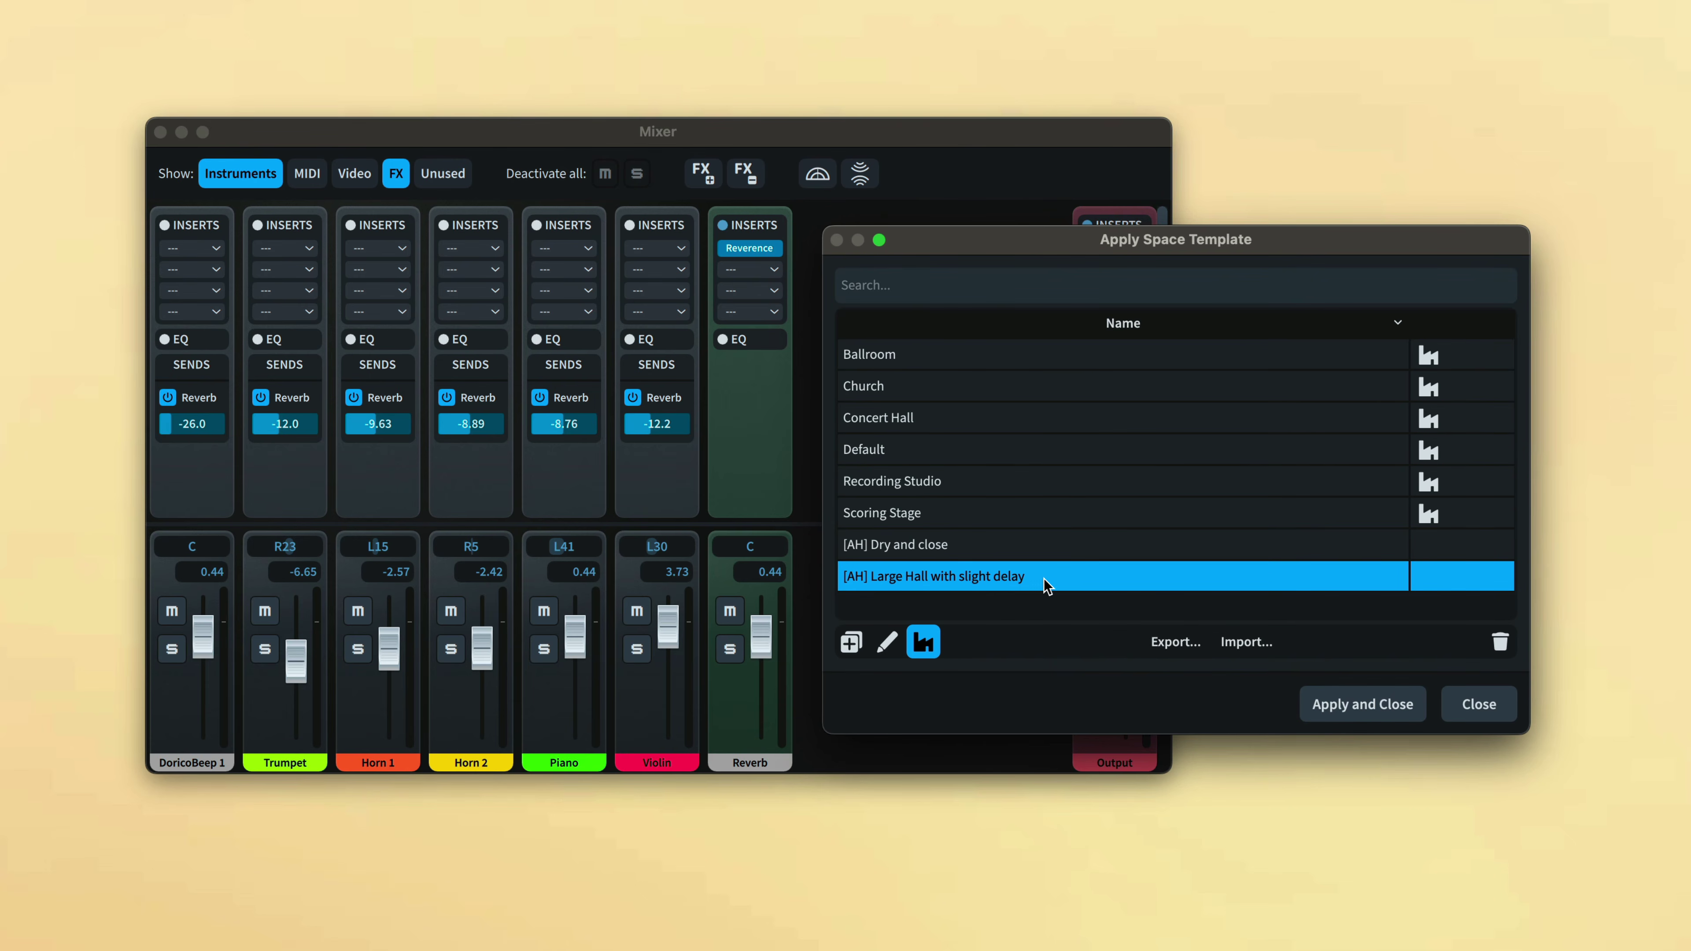
click(1345, 707)
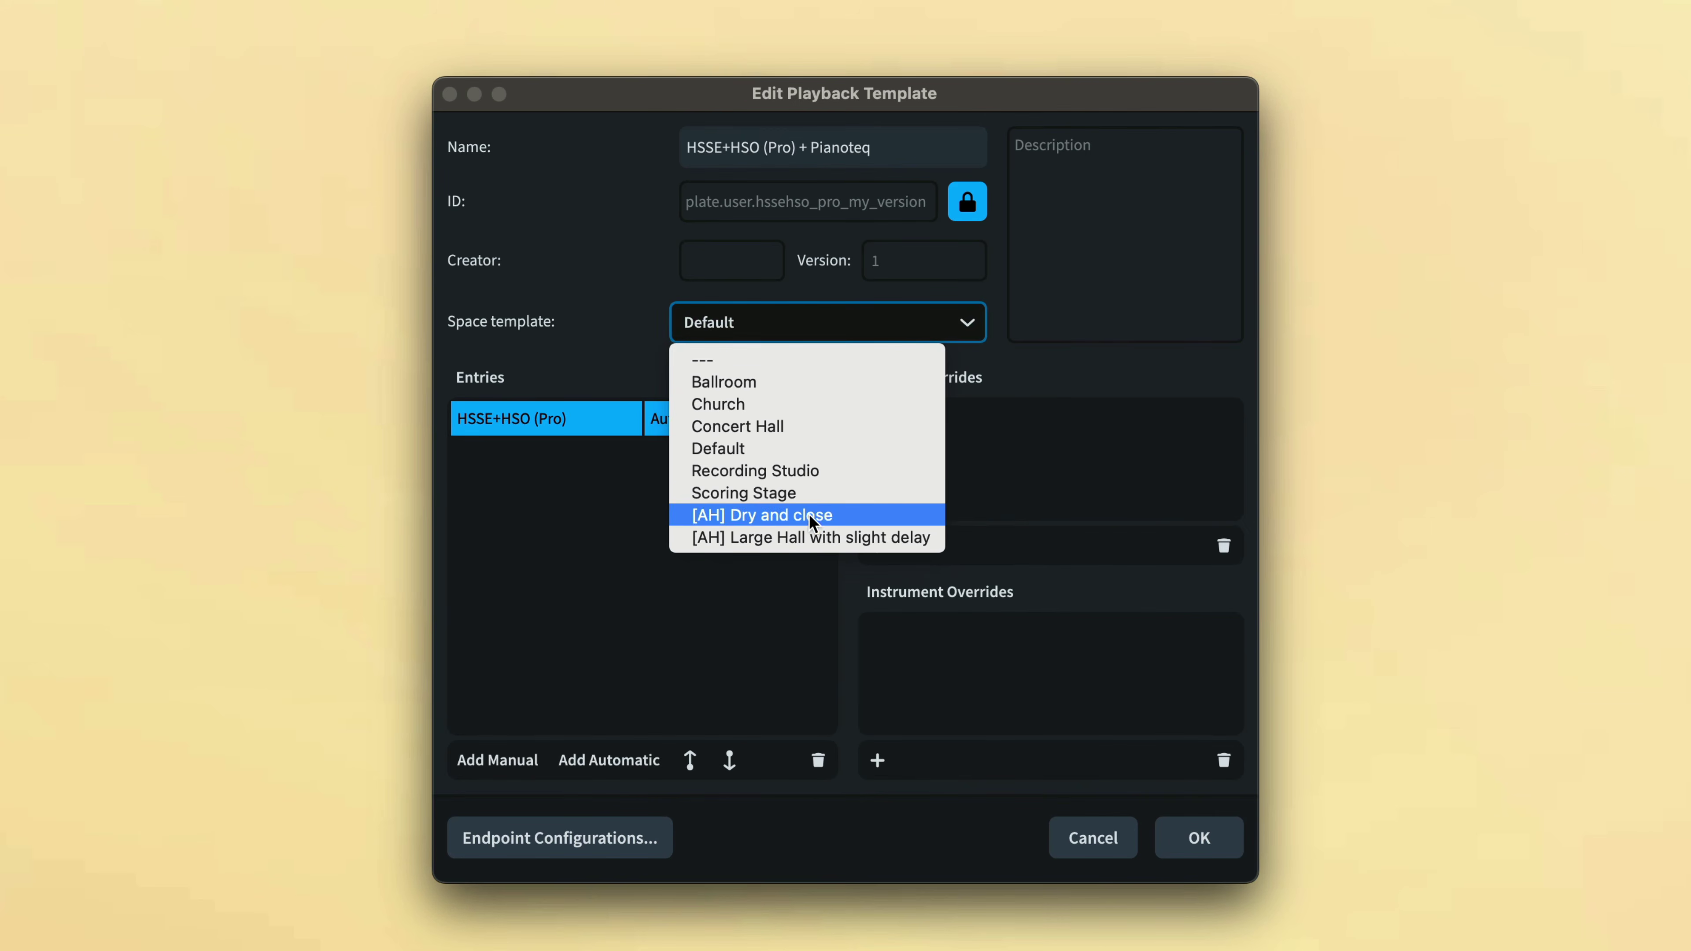
click(811, 537)
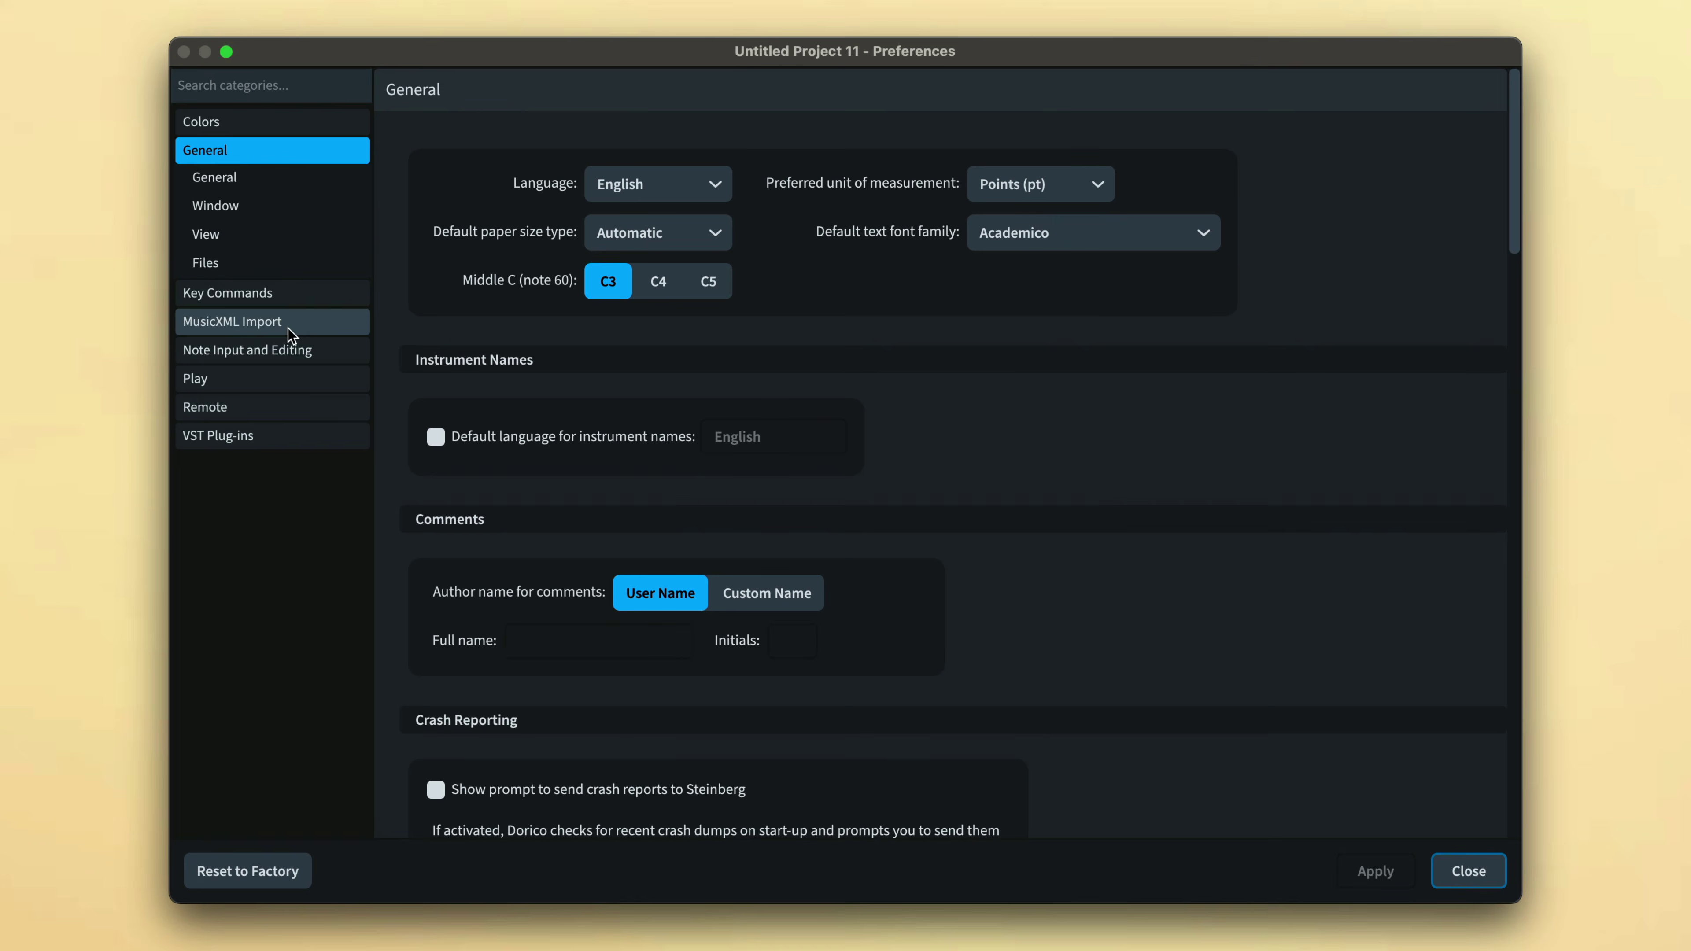
Set the space template override to [AH] Dry and close in the Play preferences.
click(281, 378)
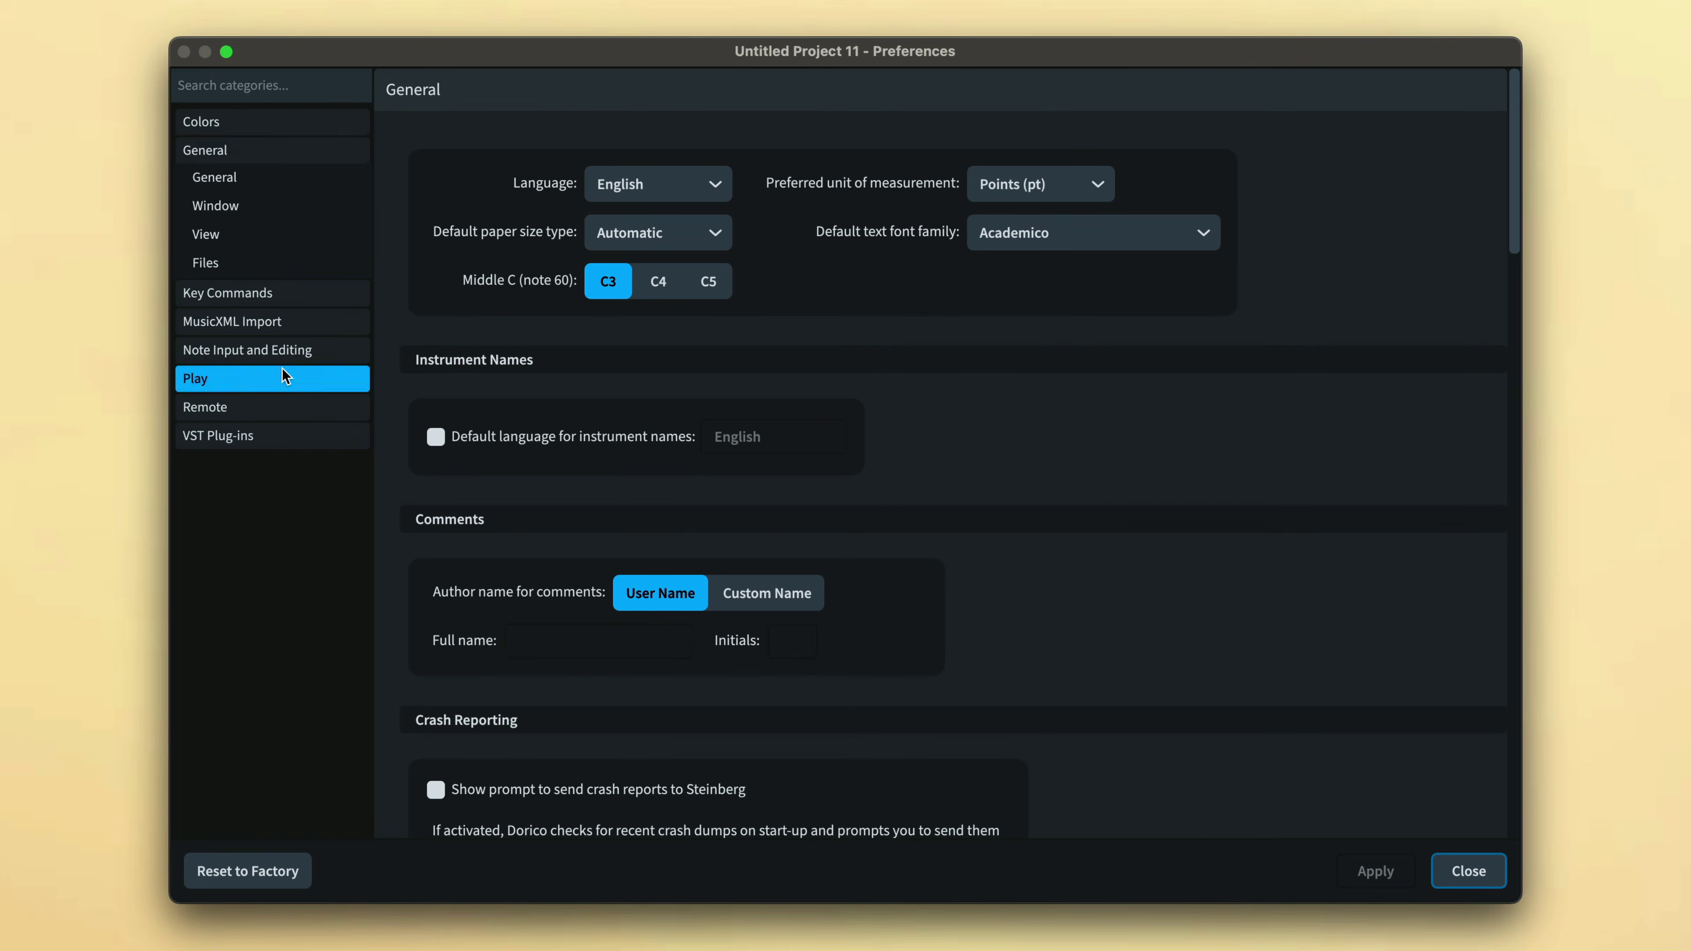
click(721, 495)
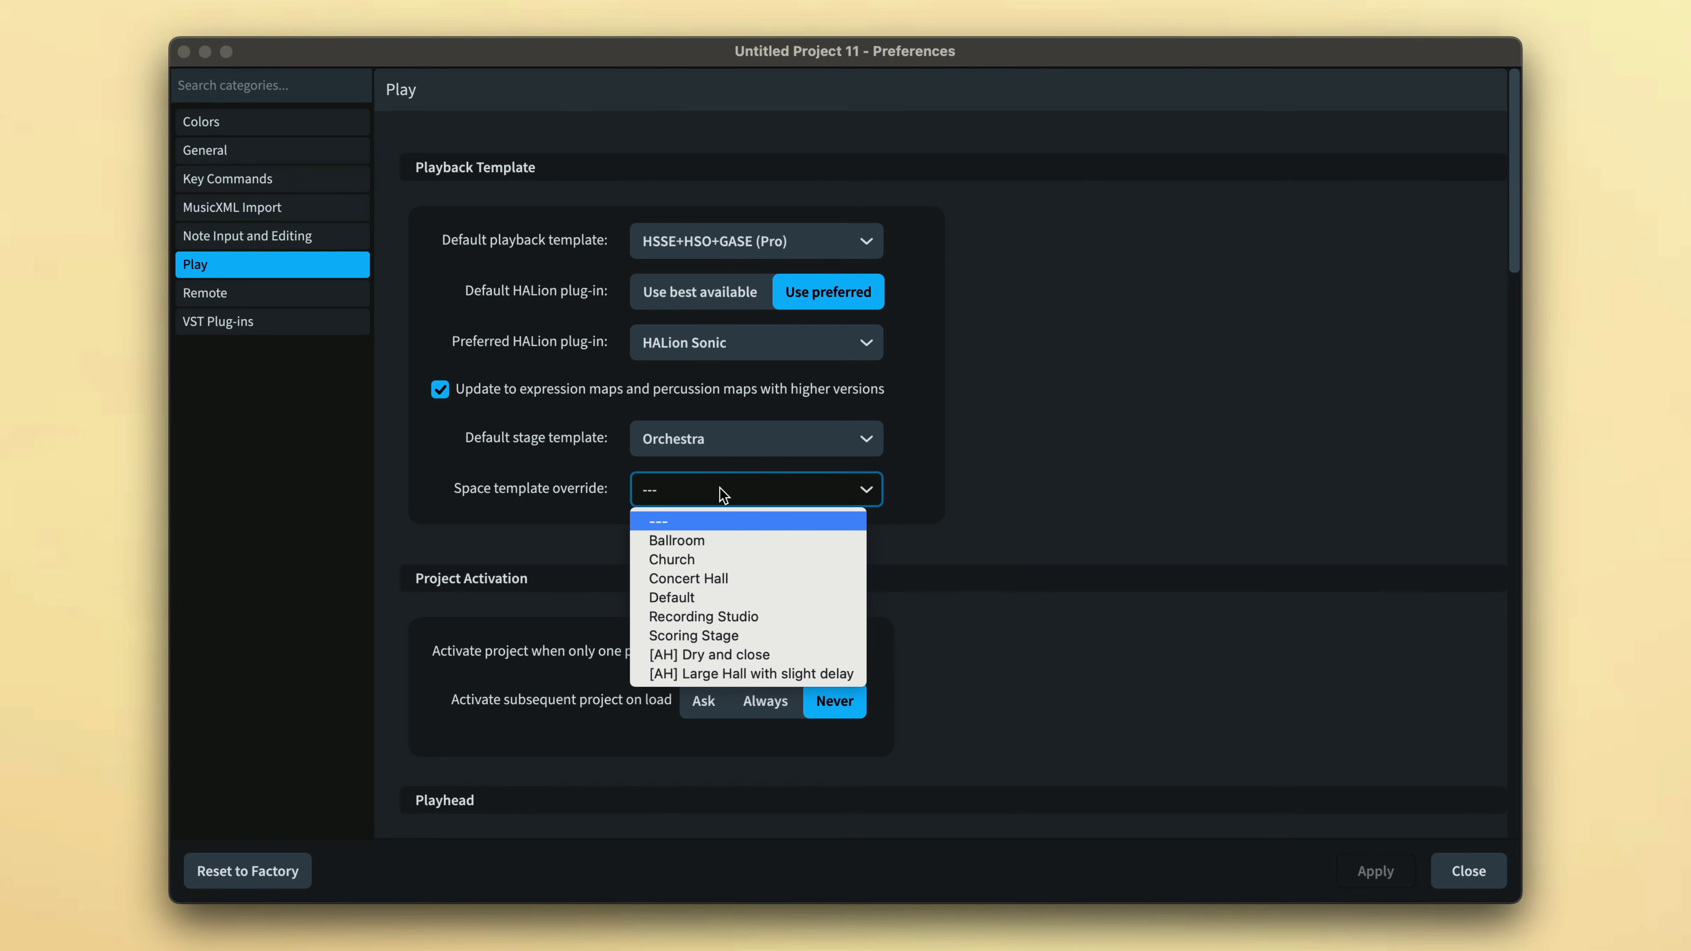
click(784, 654)
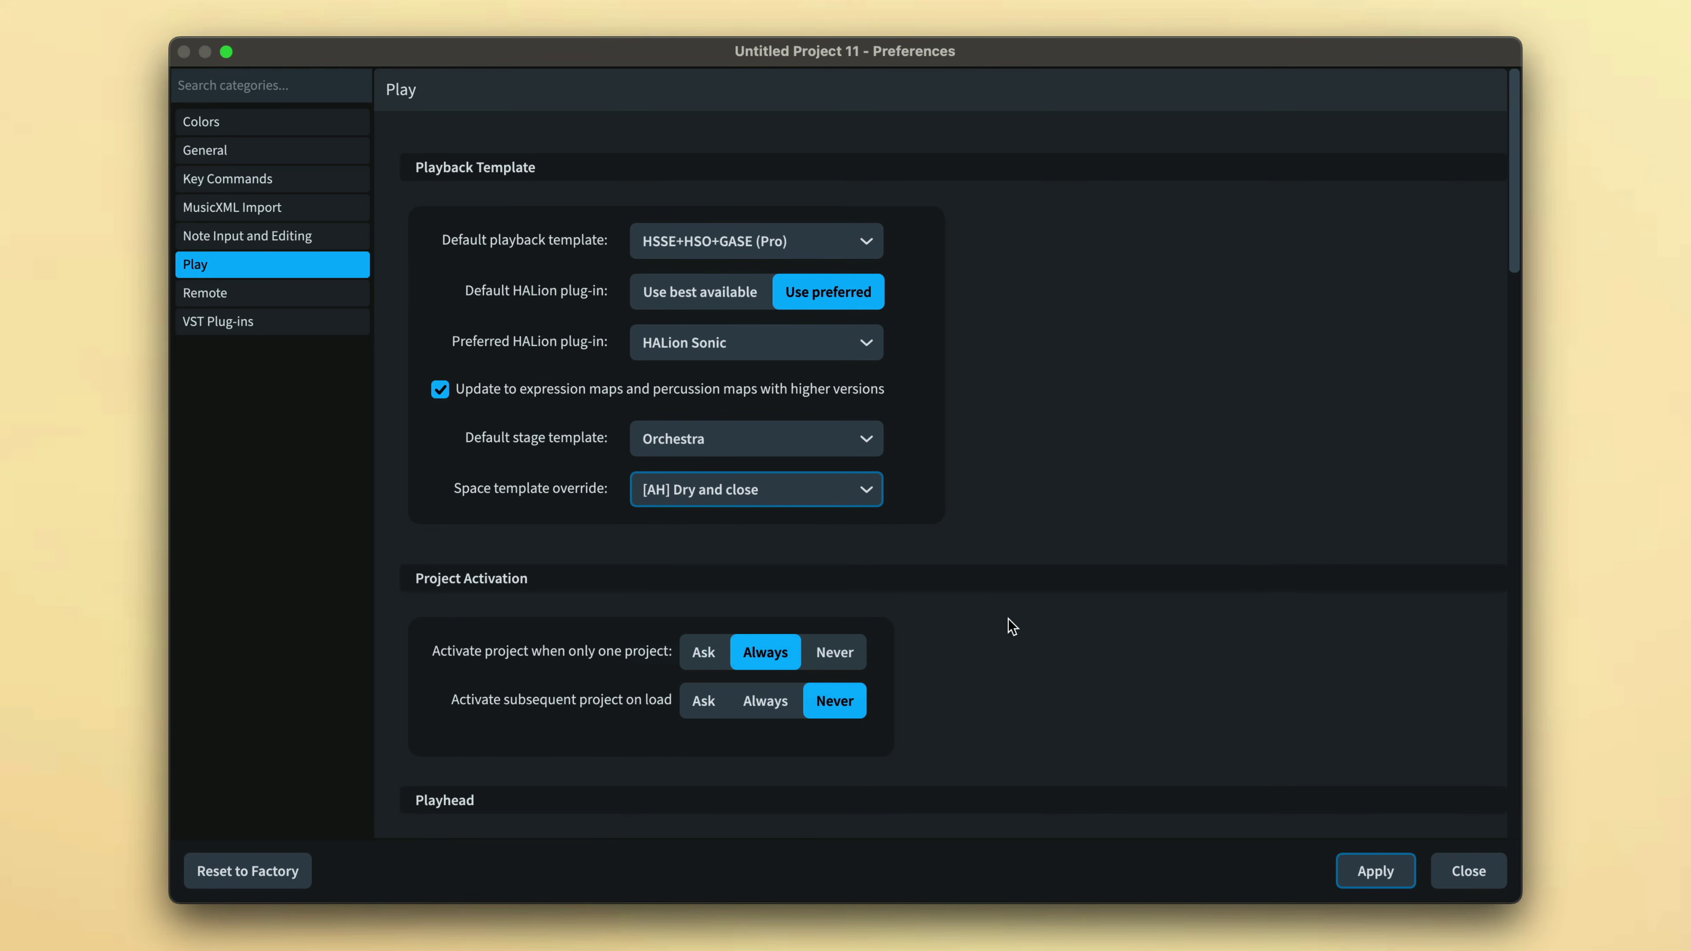